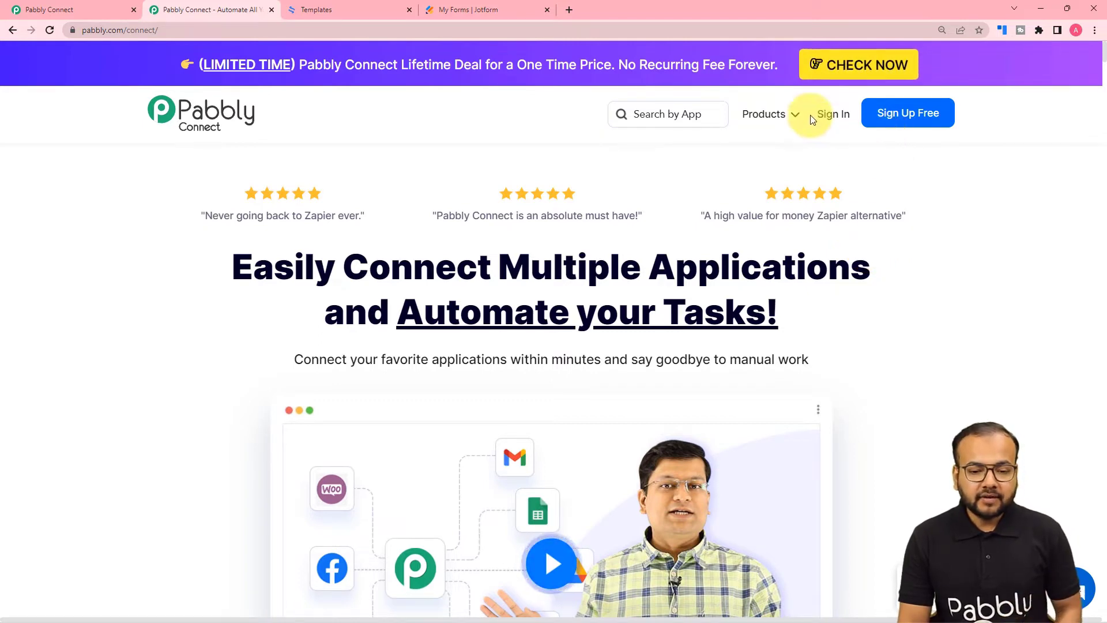
# Create a new workflow named "Esignatures on Agreements" from the Pabbly Connect dashboard.
pyautogui.click(106, 5)
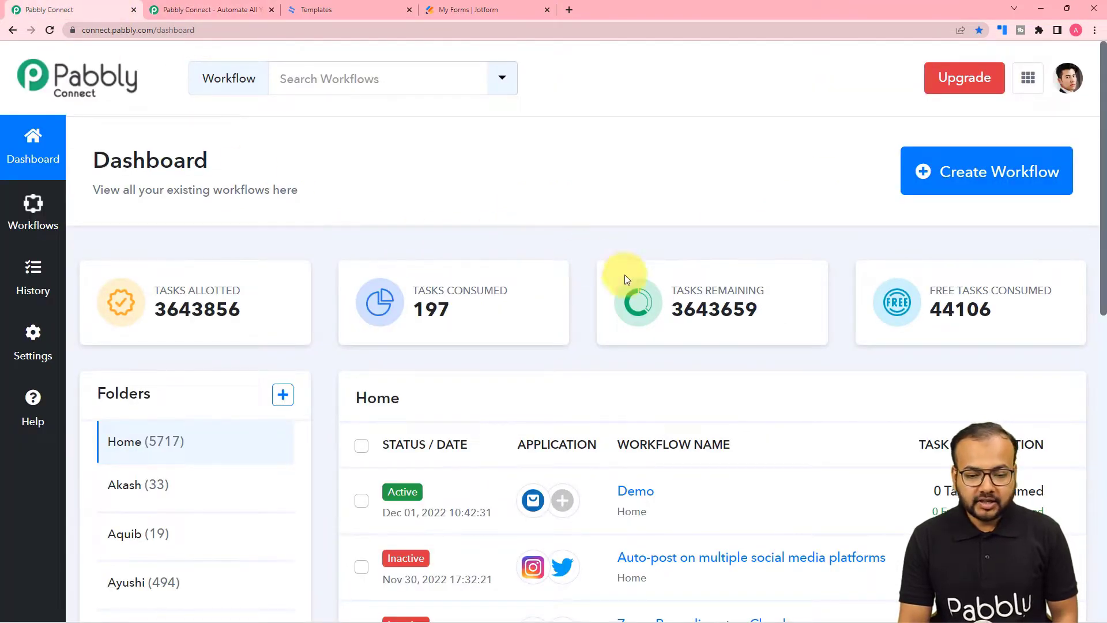
pyautogui.click(1015, 177)
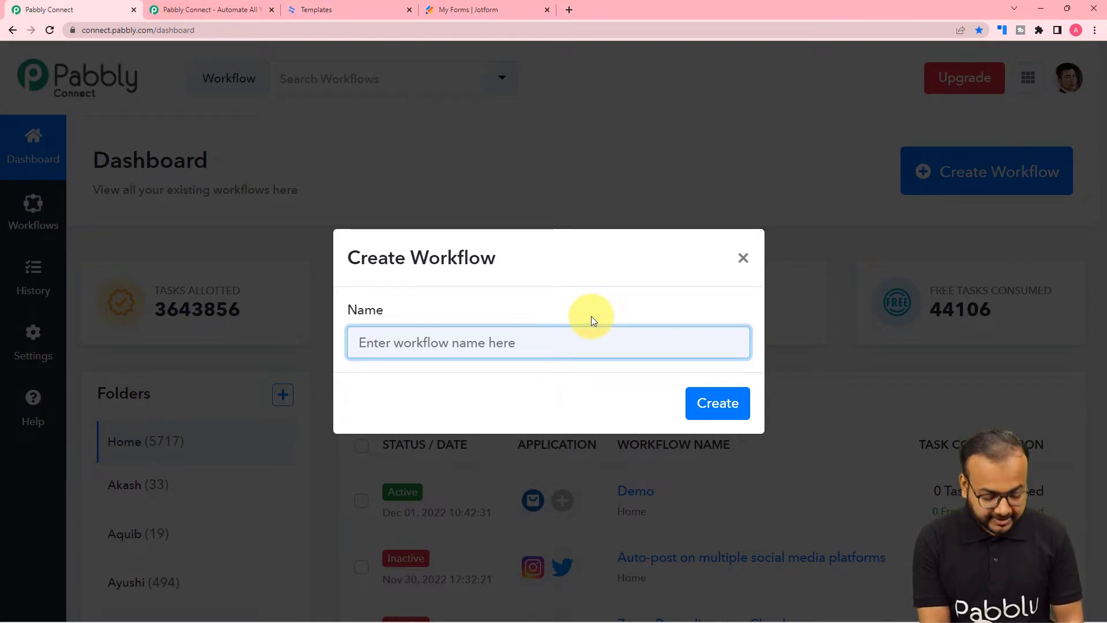
pyautogui.write('E')
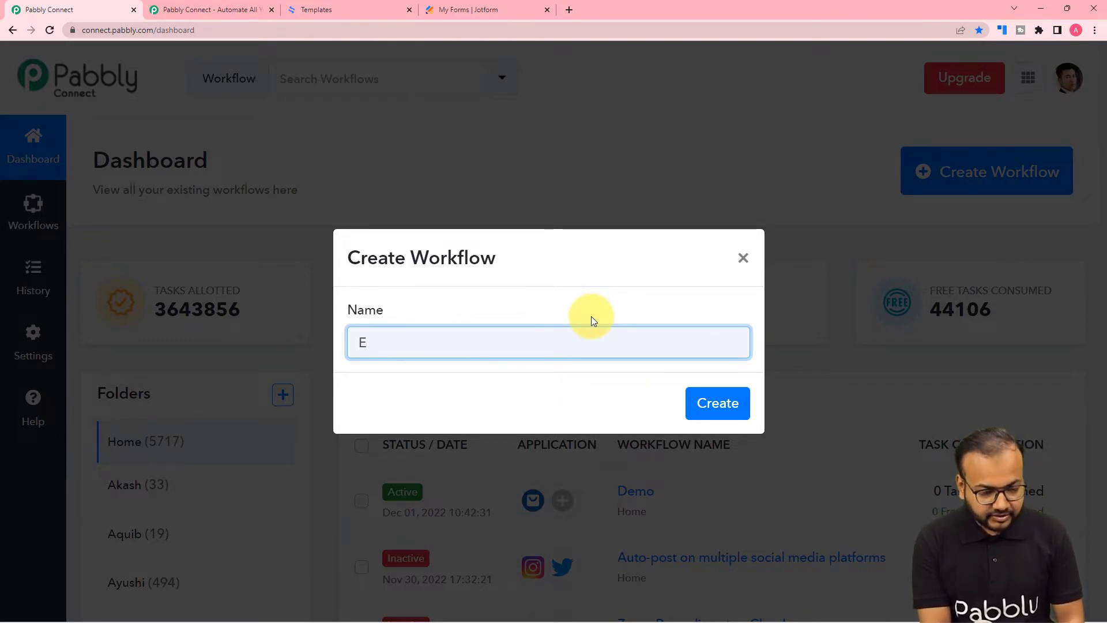
pyautogui.write('signatures o')
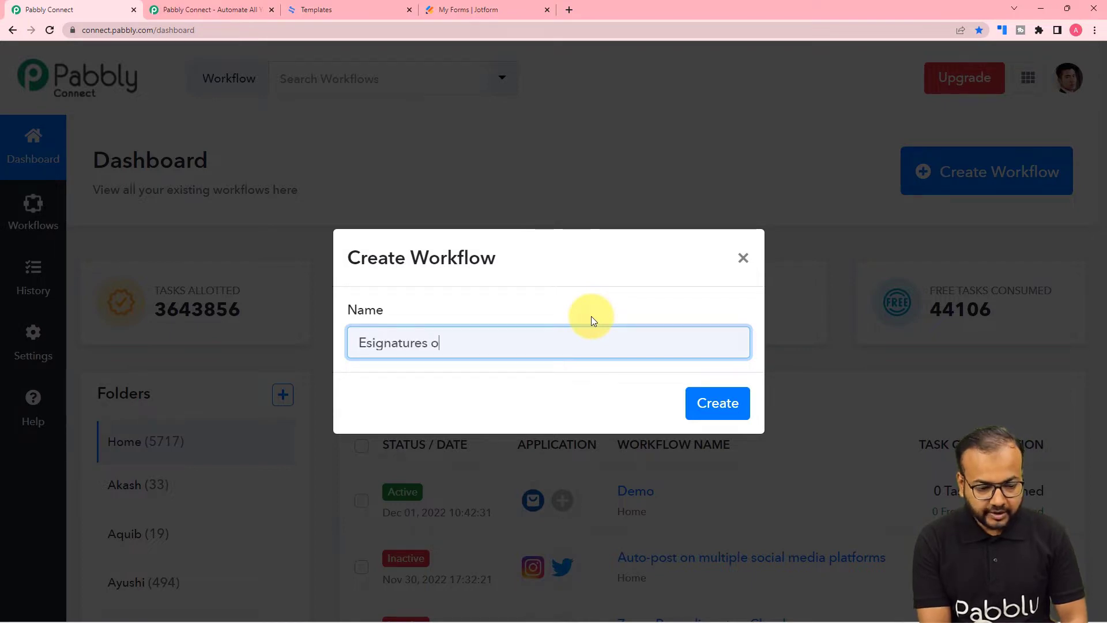
pyautogui.write('n Ag')
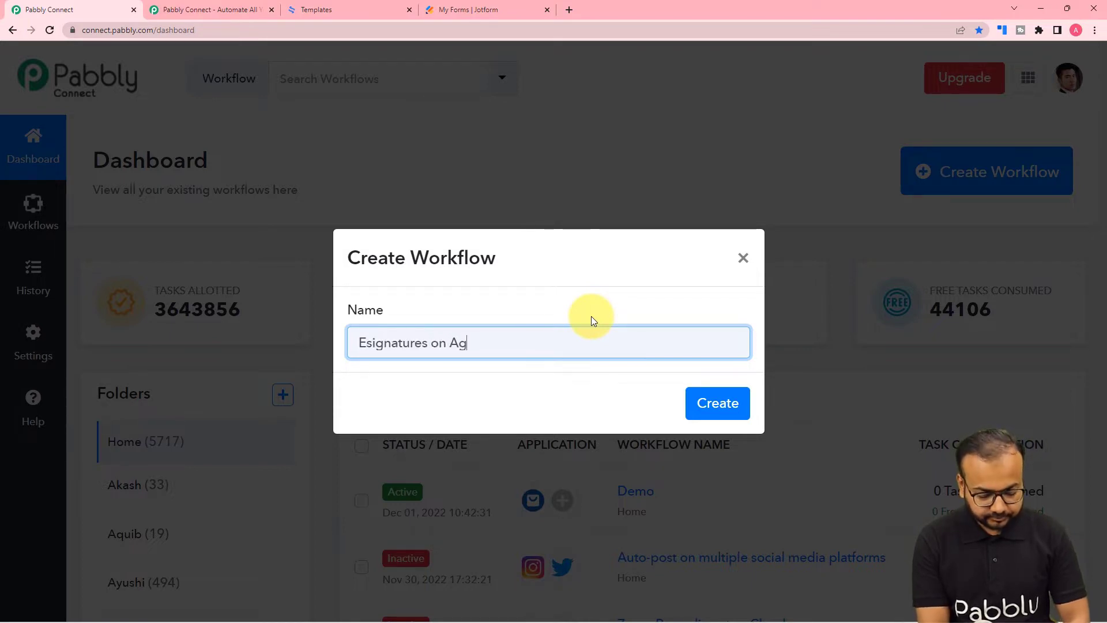
pyautogui.write('reements')
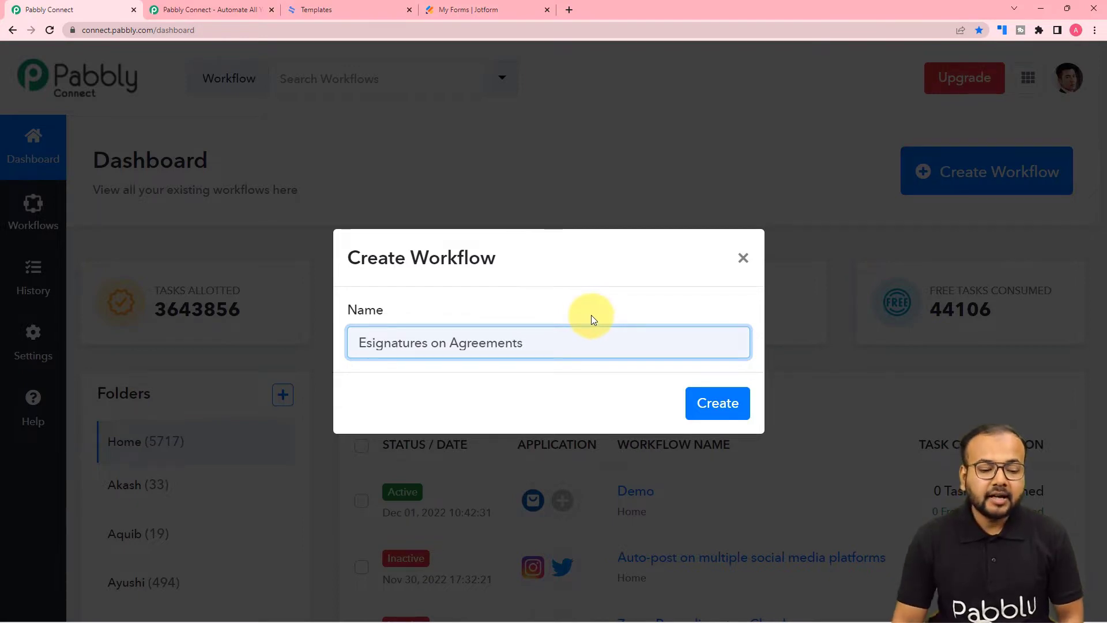
pyautogui.click(715, 404)
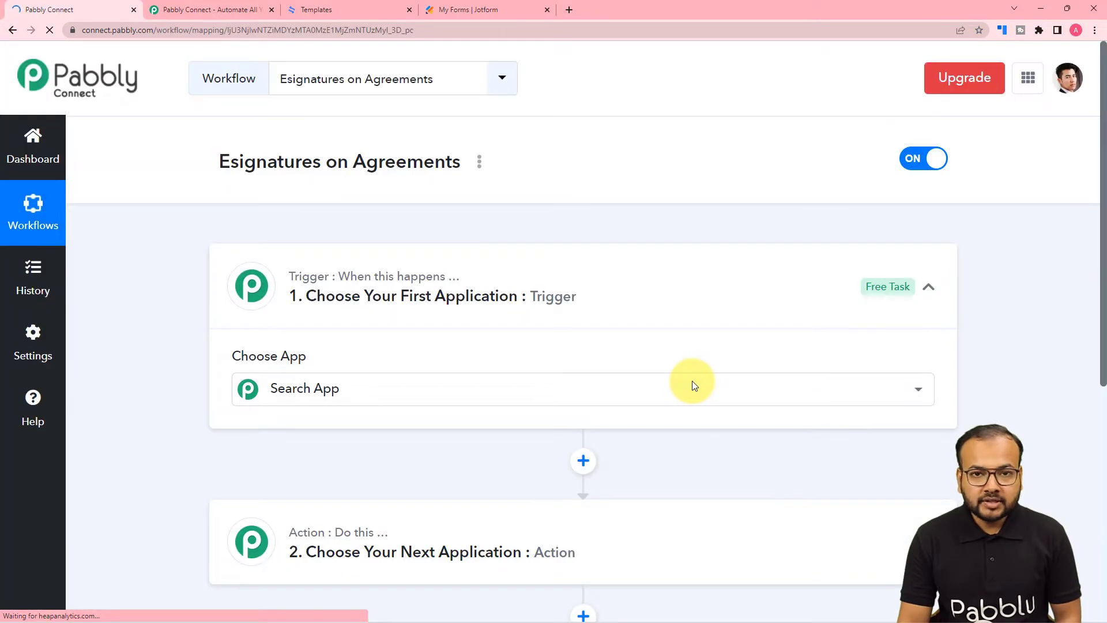
# Find JotForm in the app list and choose it as the workflow's trigger application.
pyautogui.click(692, 385)
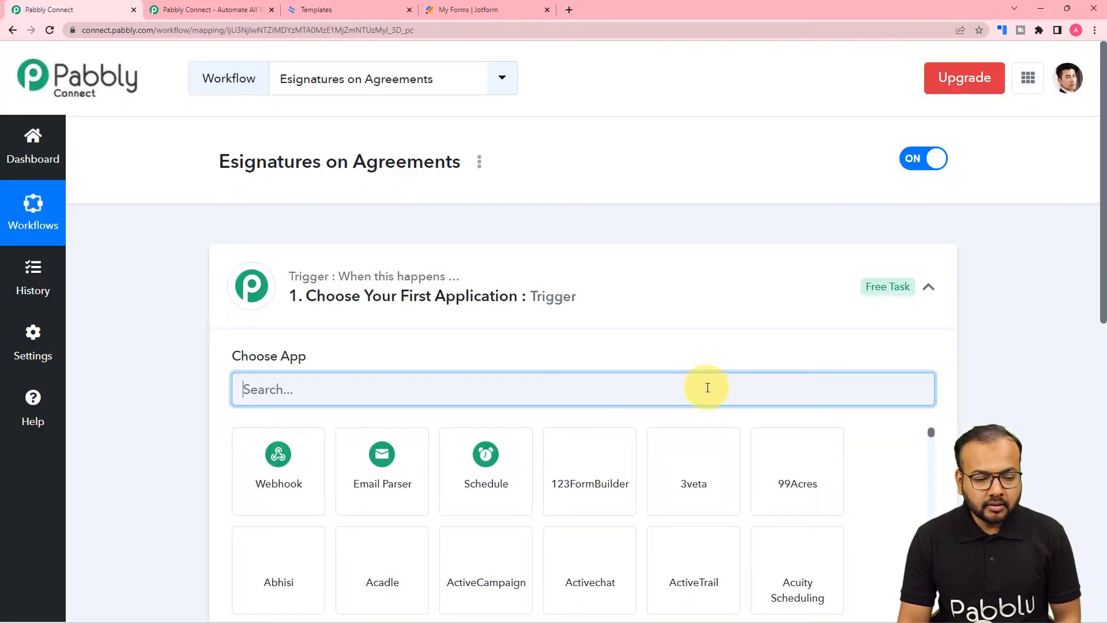
pyautogui.click(929, 286)
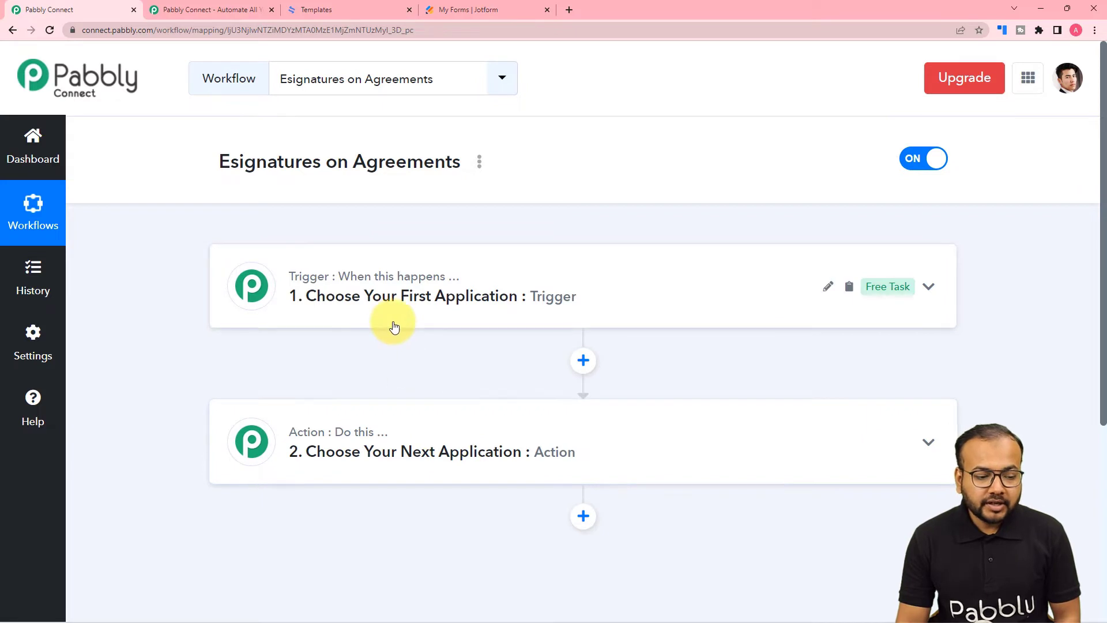
pyautogui.click(349, 317)
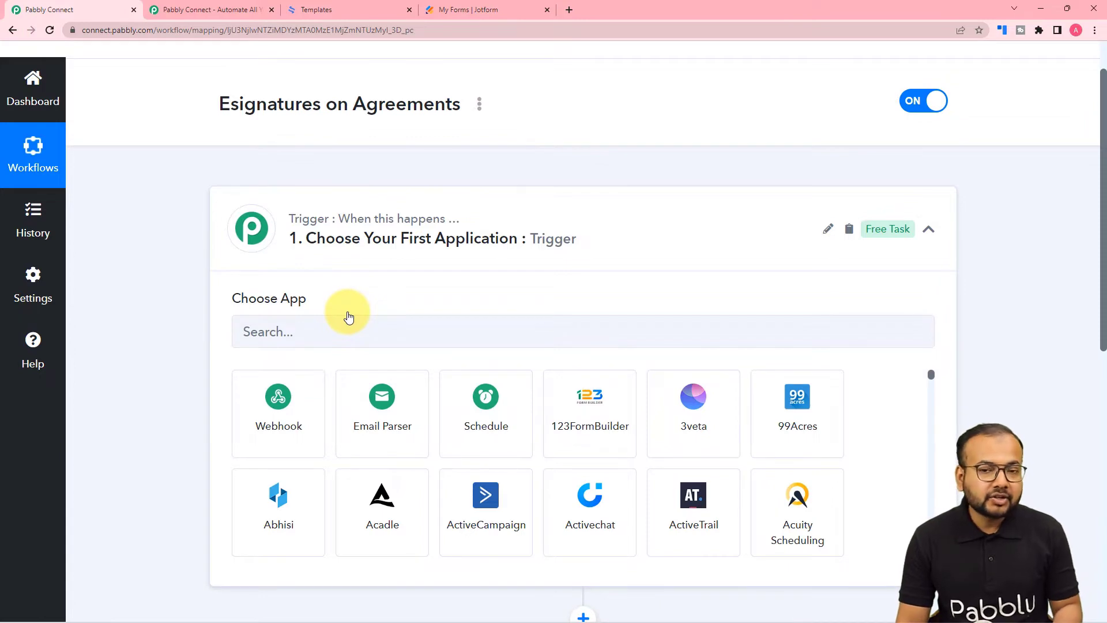
pyautogui.scroll(-5, 351, 309)
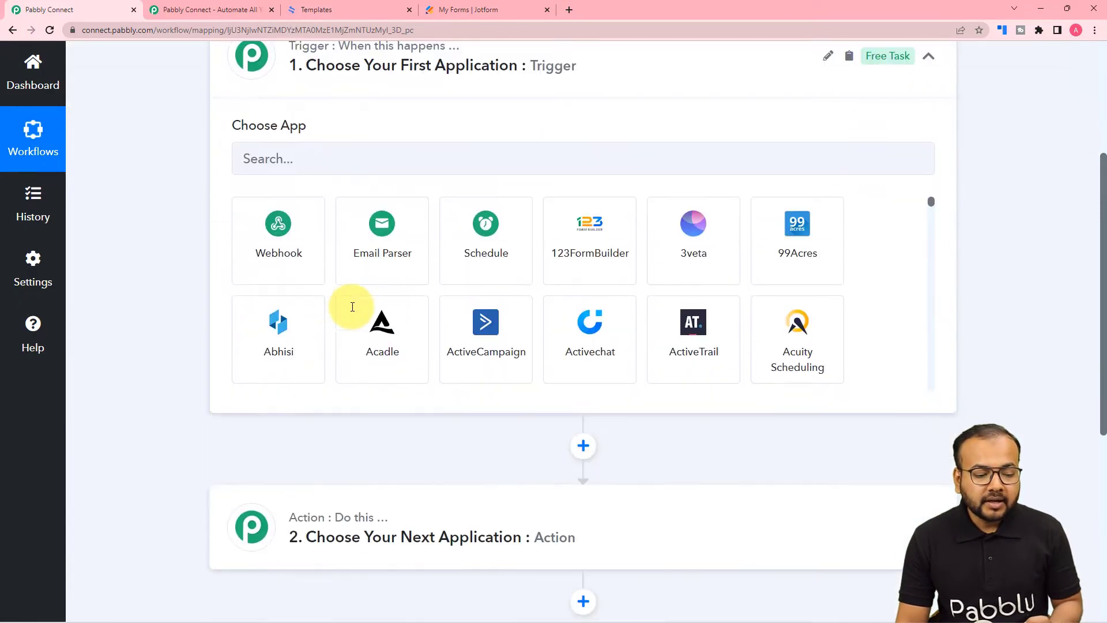
pyautogui.scroll(-2, 276, 482)
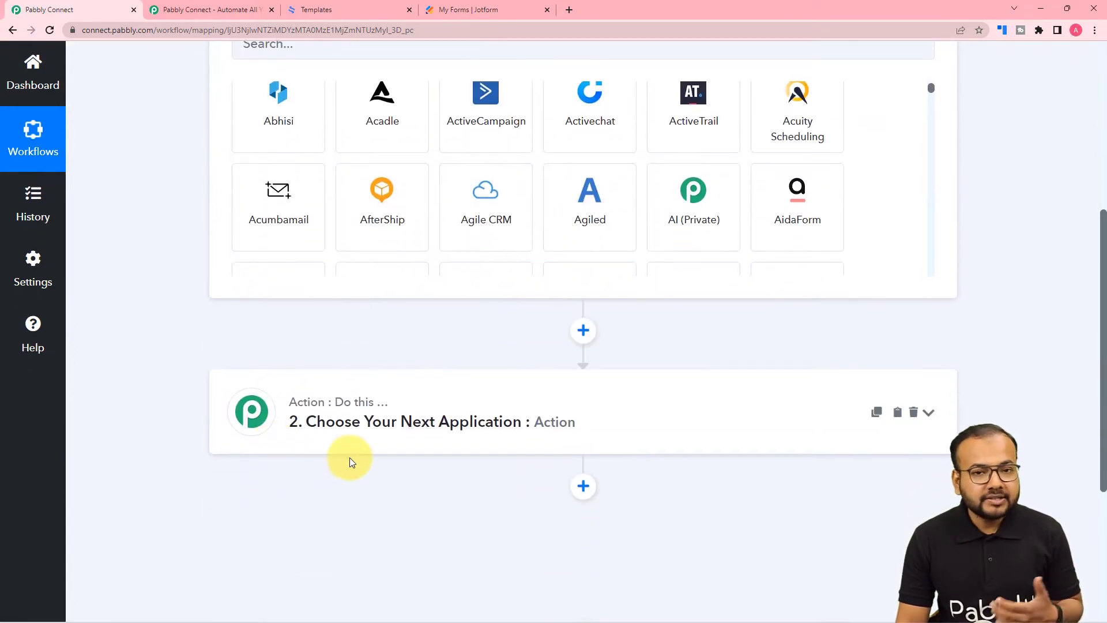
pyautogui.scroll(4, 349, 458)
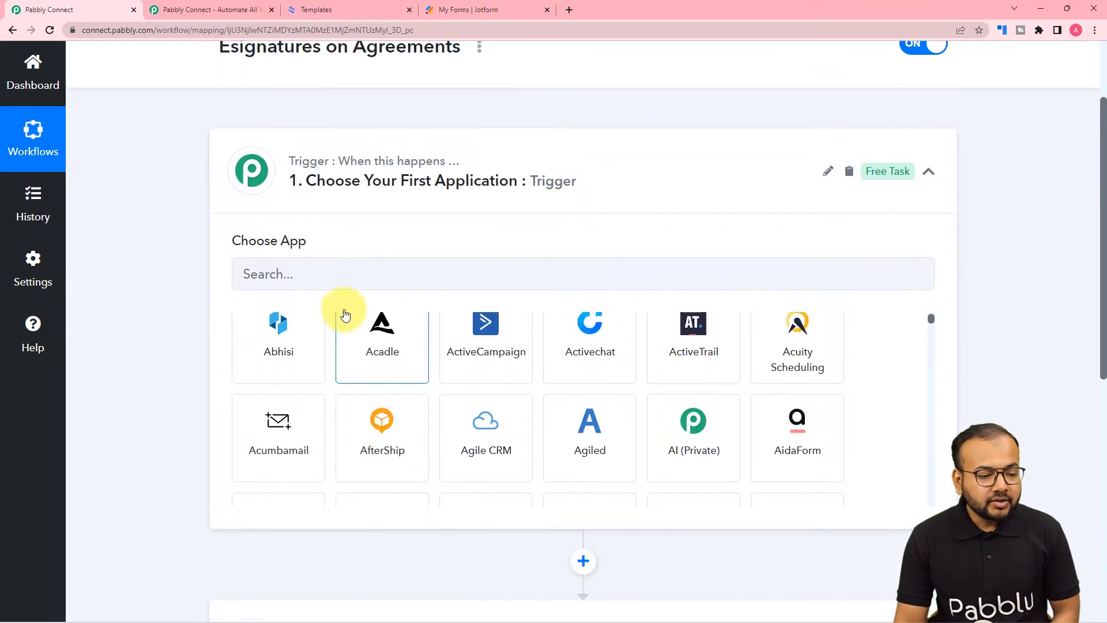
pyautogui.click(326, 286)
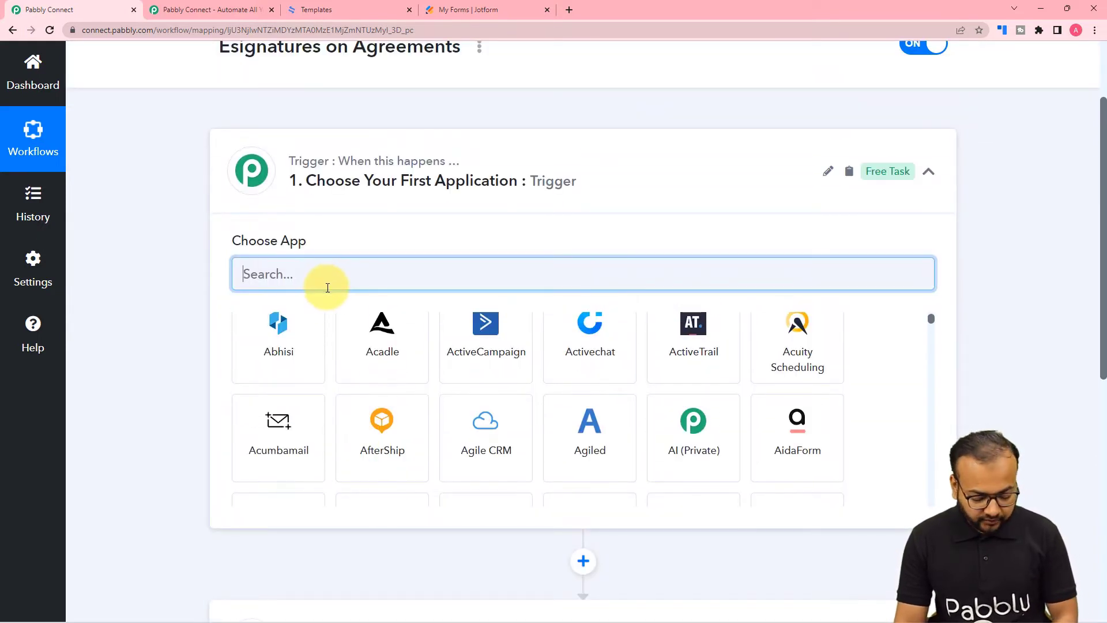
pyautogui.write('jotf')
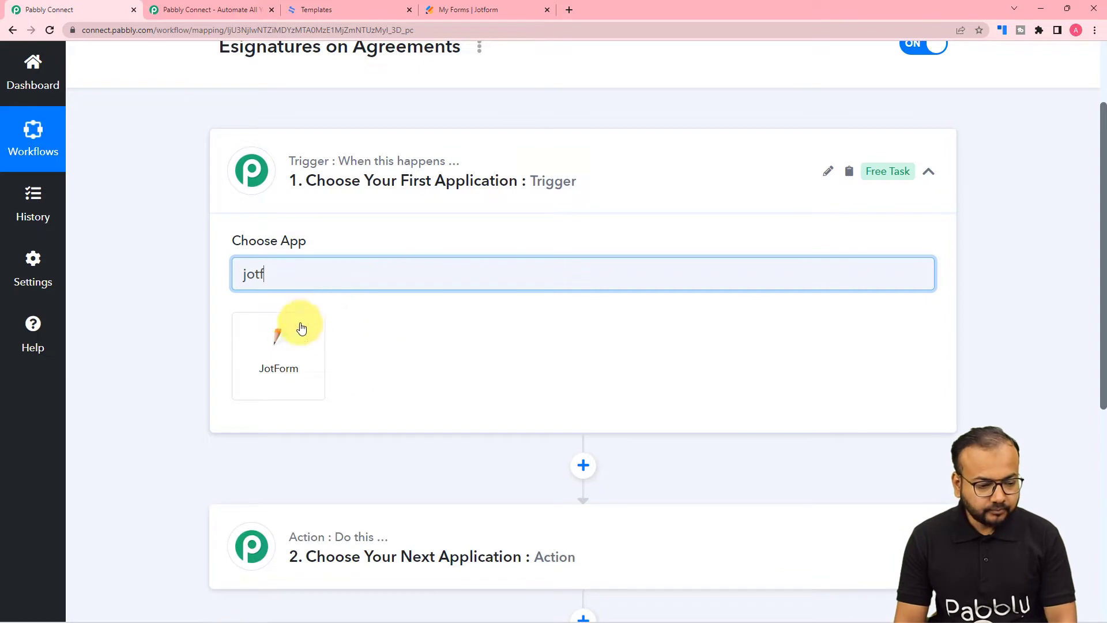
pyautogui.click(313, 316)
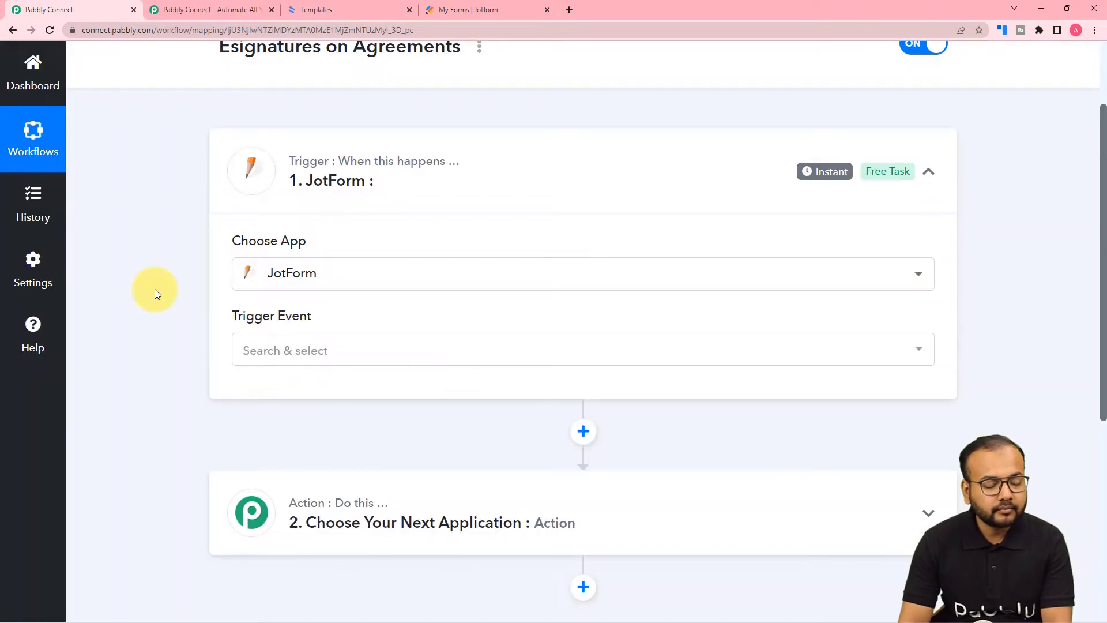
# Set the JotForm trigger event to New Response and bring up its webhook URL details.
pyautogui.click(289, 348)
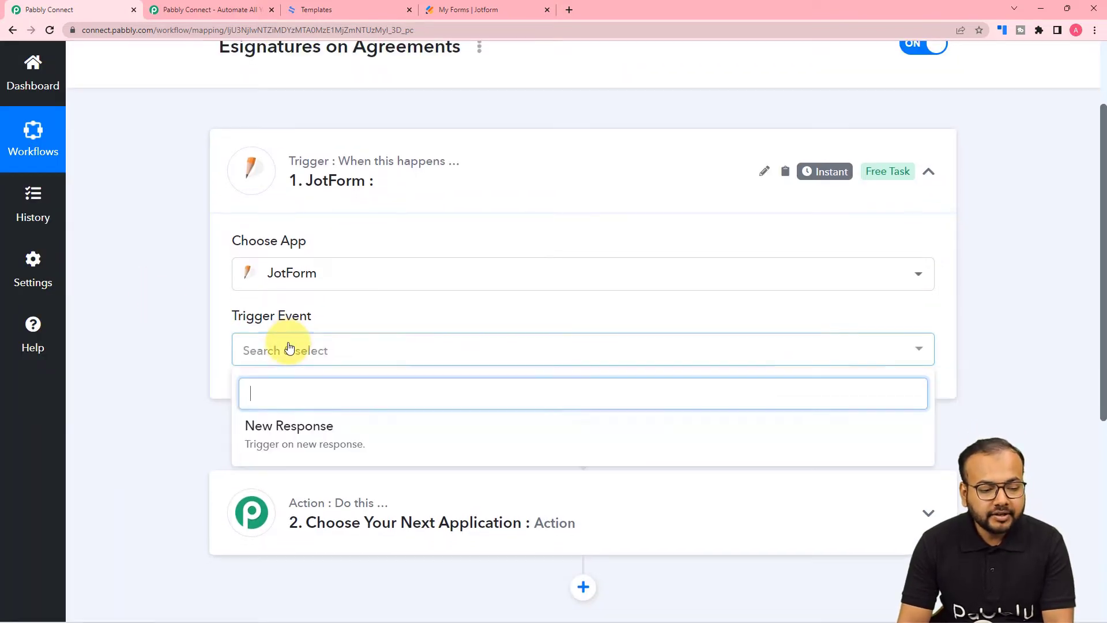
pyautogui.click(284, 458)
pyautogui.scroll(-3, 173, 296)
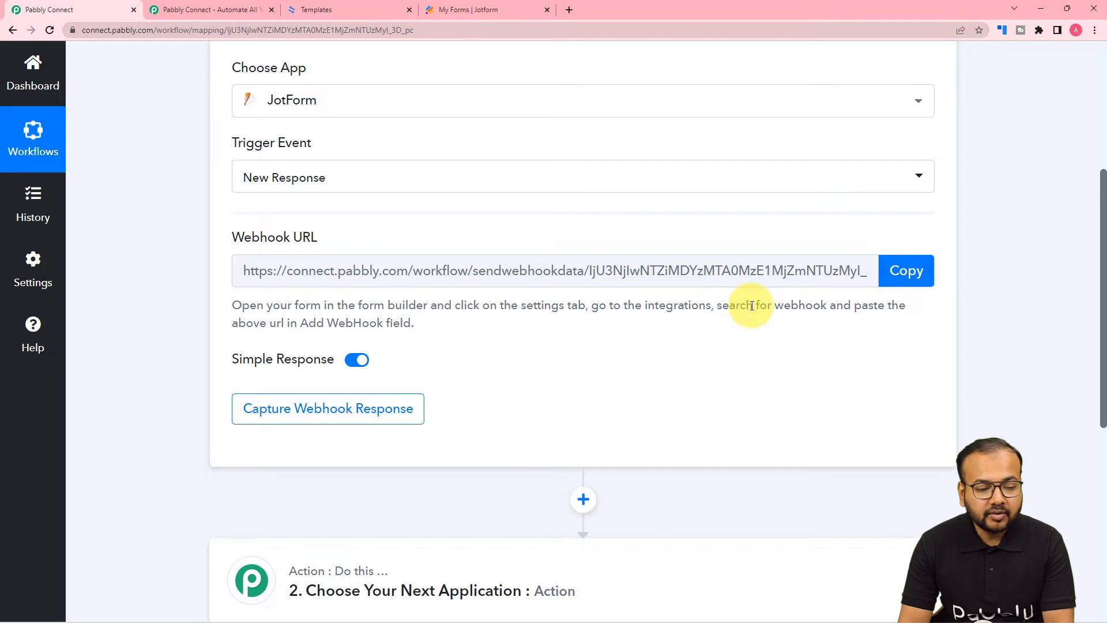
pyautogui.scroll(-1, 752, 306)
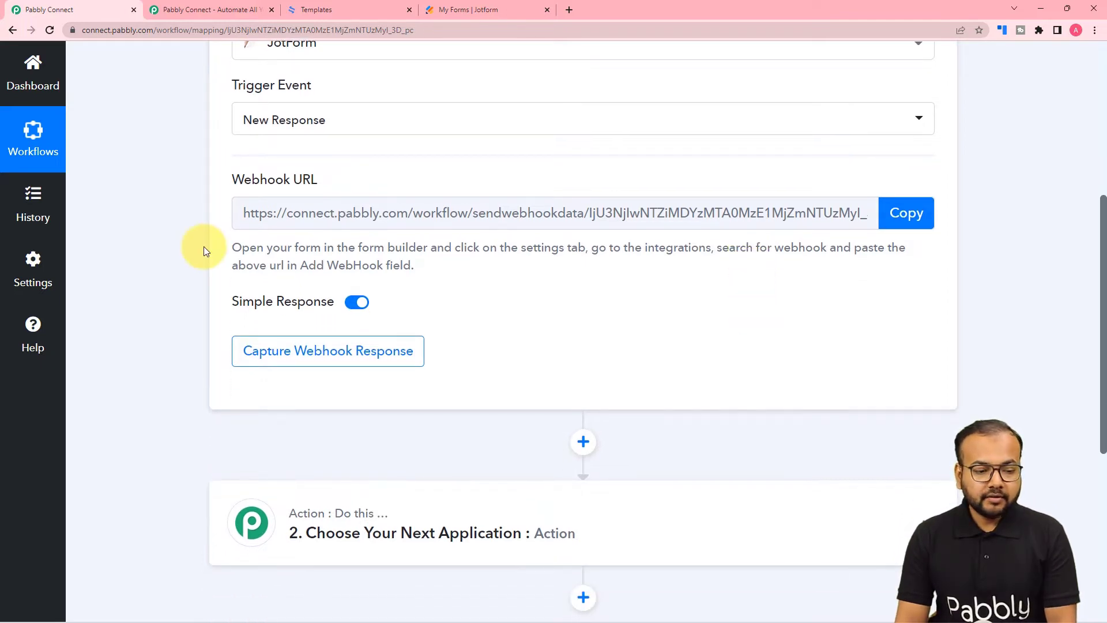
# Switch to Jotform, open the "Buyer Agreement info" form for editing and look over its fields.
pyautogui.click(457, 7)
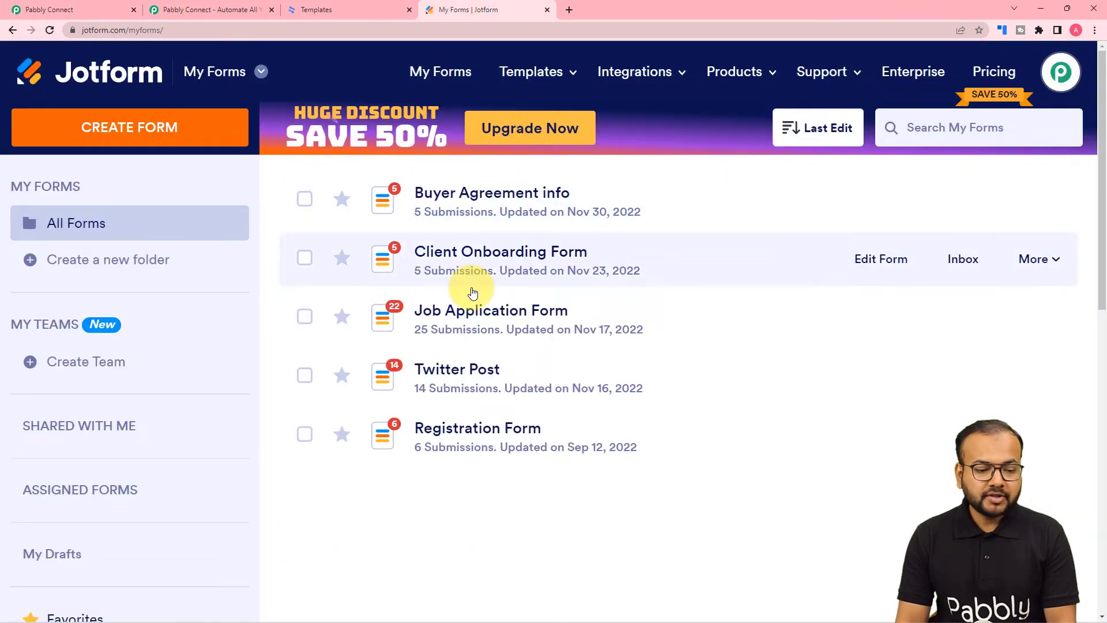
pyautogui.click(444, 202)
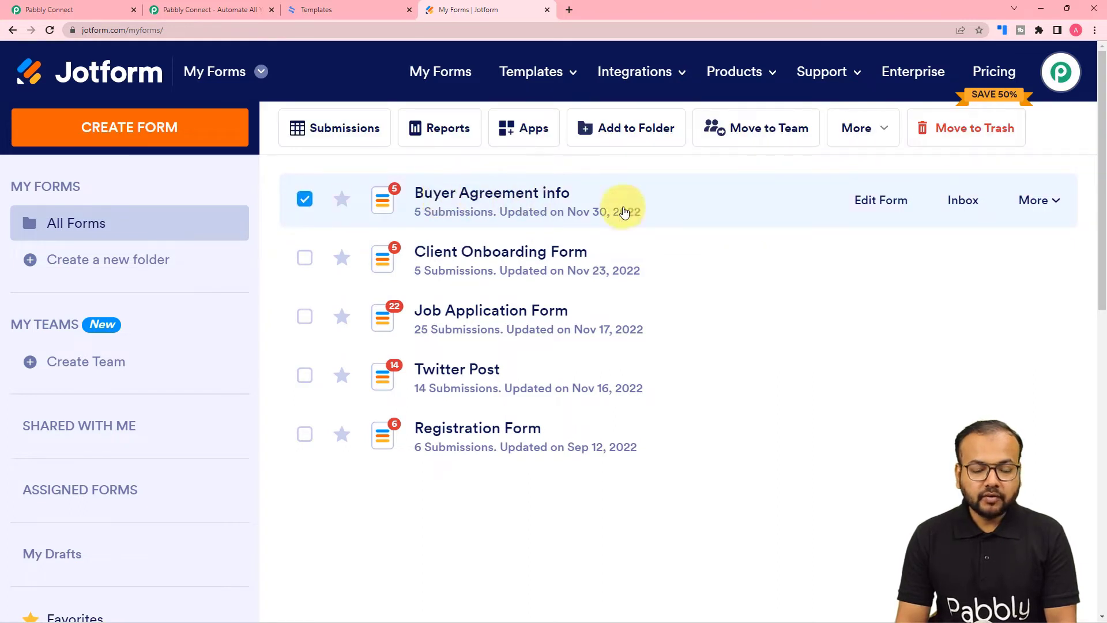
pyautogui.click(903, 204)
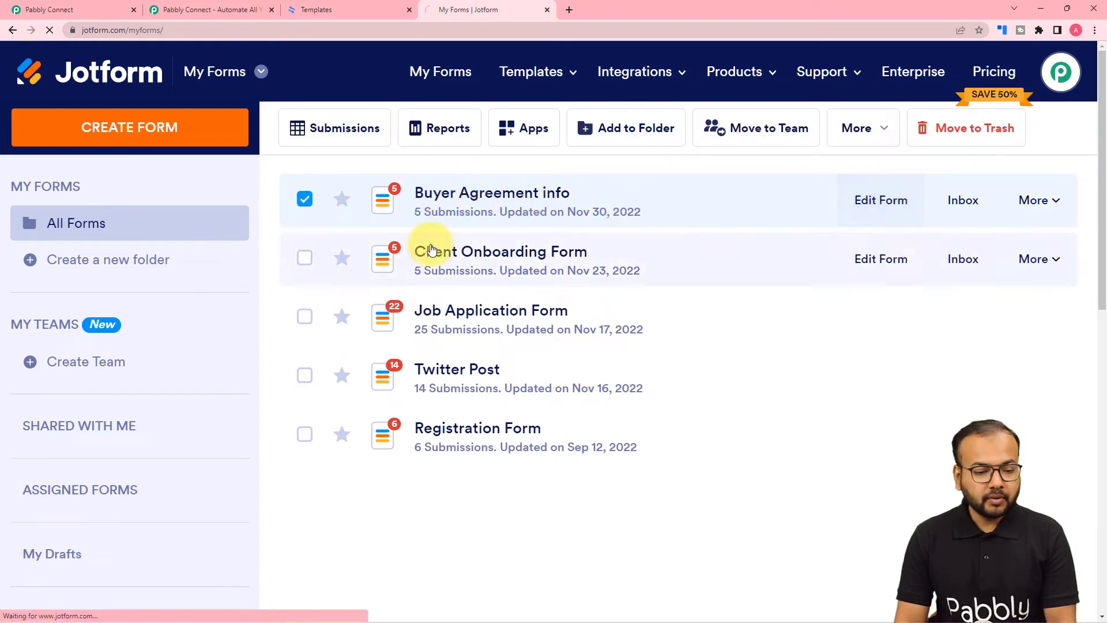
pyautogui.scroll(-5, 312, 189)
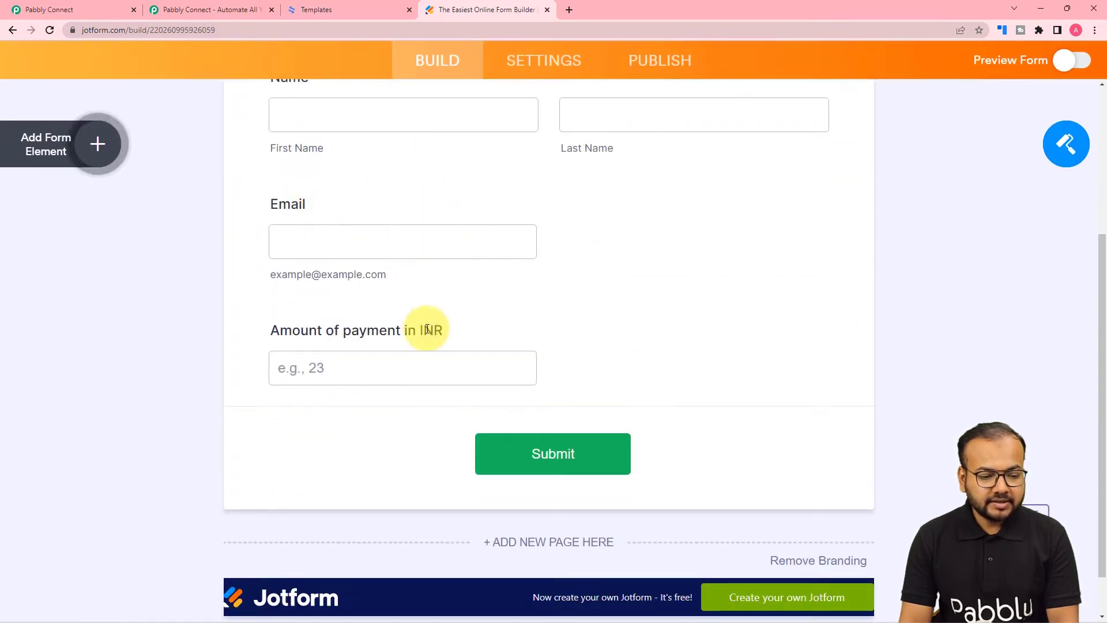
pyautogui.scroll(1, 426, 328)
pyautogui.scroll(2, 426, 328)
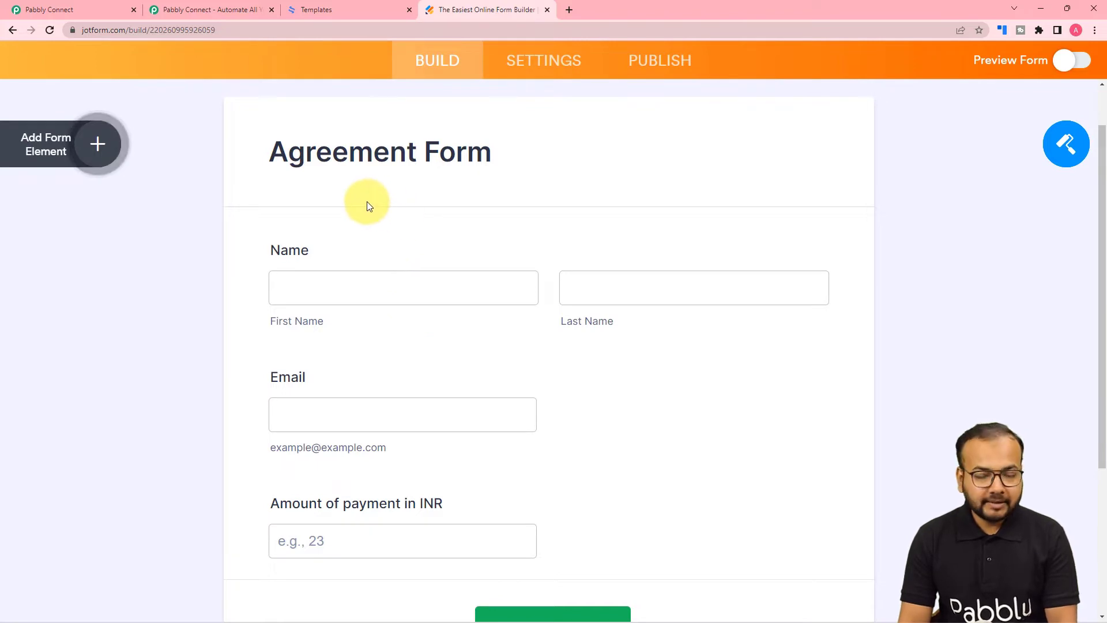
# Remove the existing WebHooks integration from the form's settings.
pyautogui.click(536, 62)
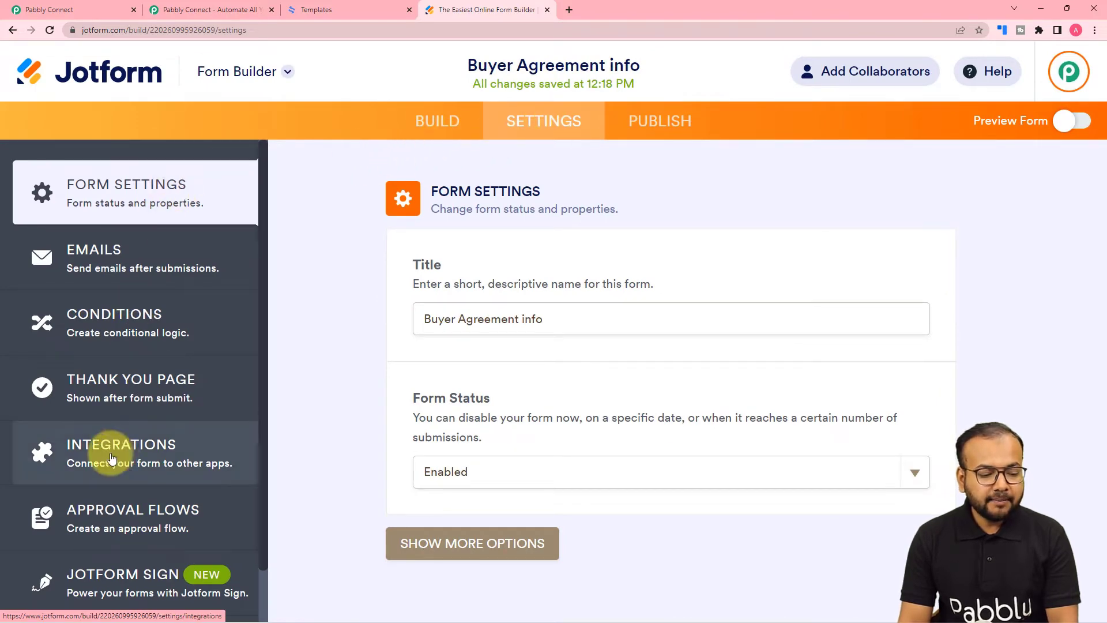
pyautogui.click(165, 456)
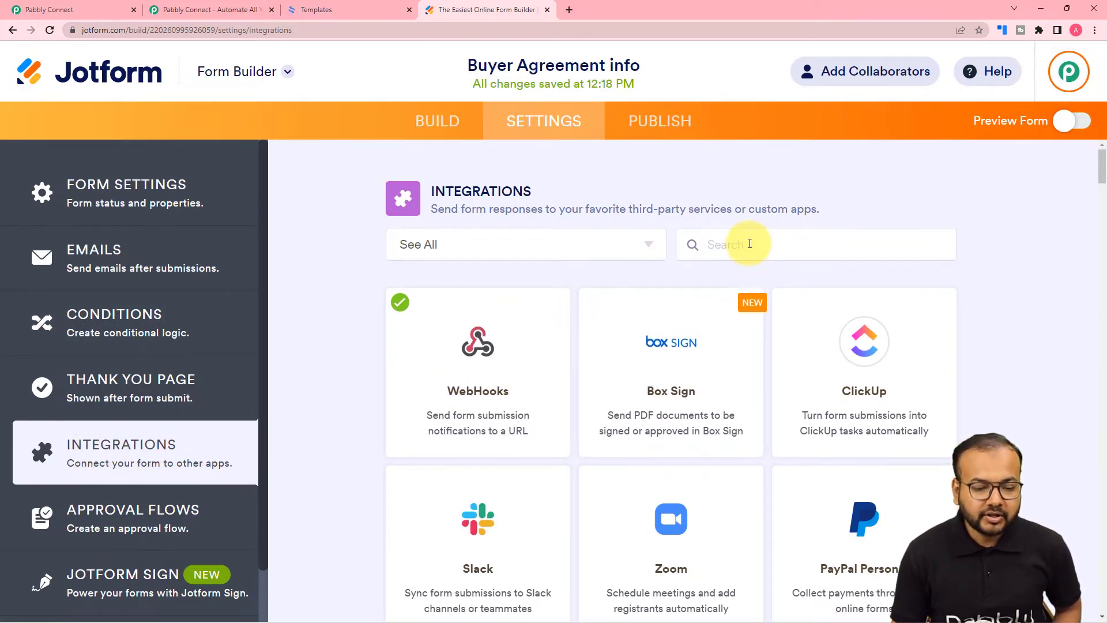
pyautogui.click(476, 405)
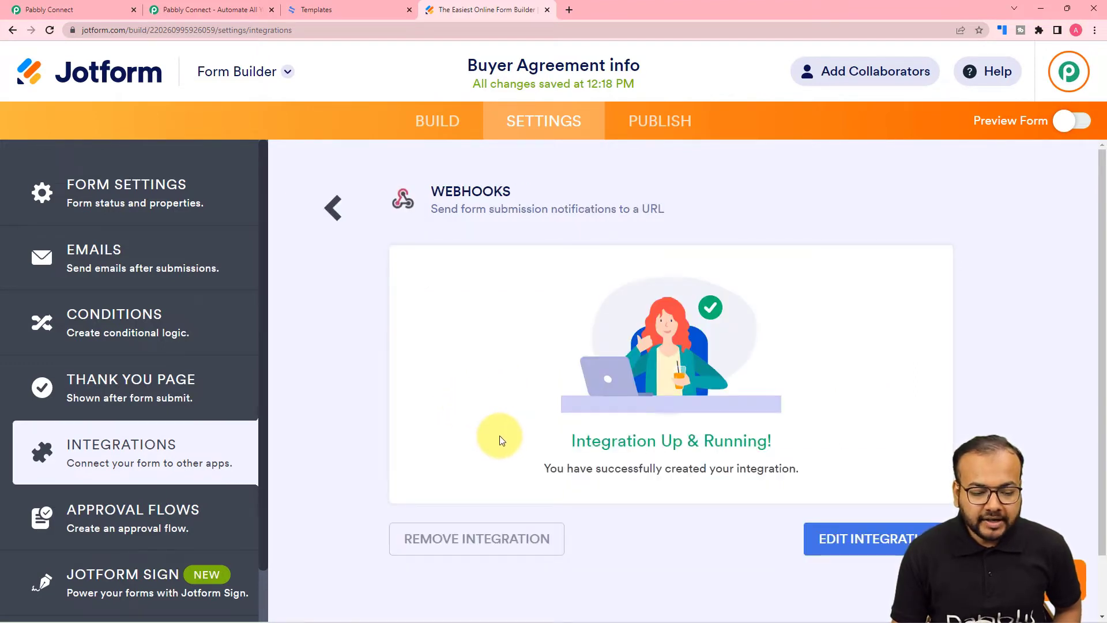
pyautogui.click(542, 547)
pyautogui.click(682, 403)
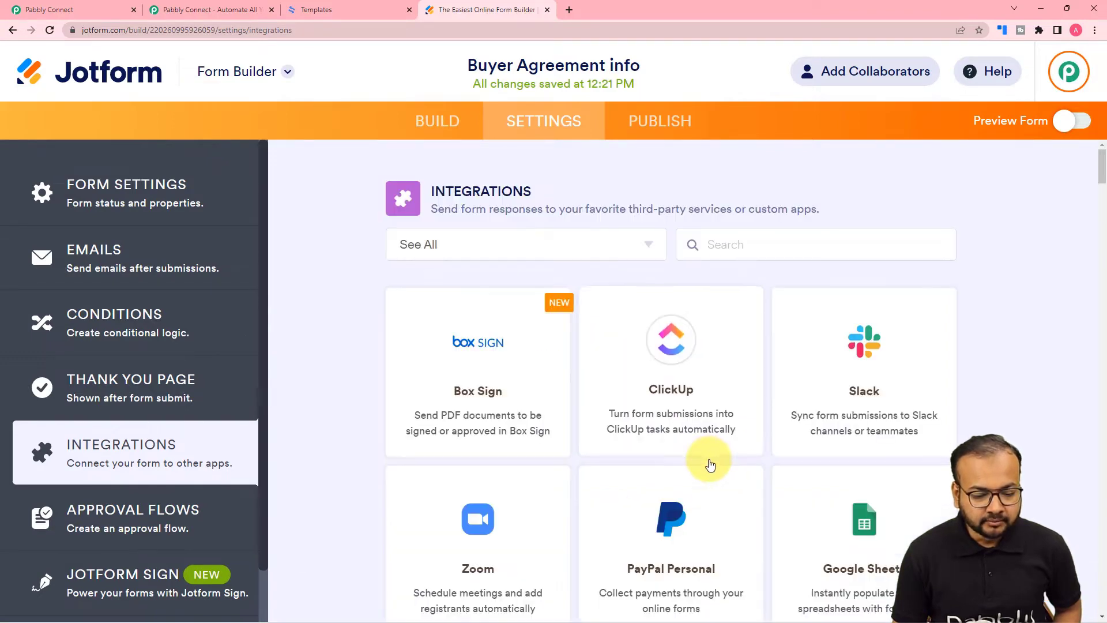
pyautogui.click(814, 242)
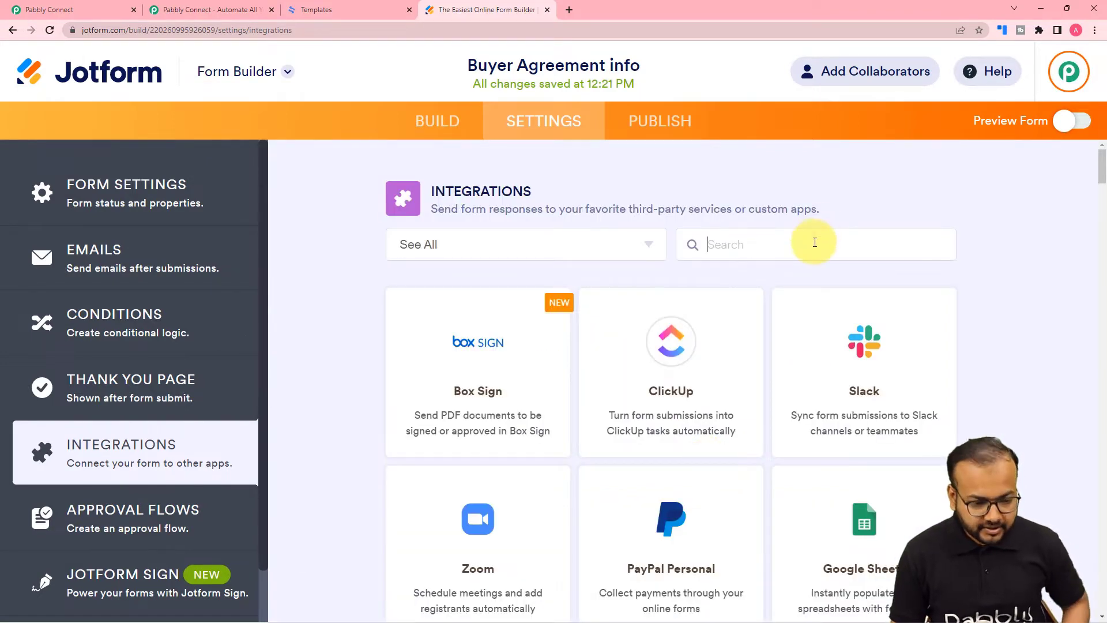
pyautogui.write('we')
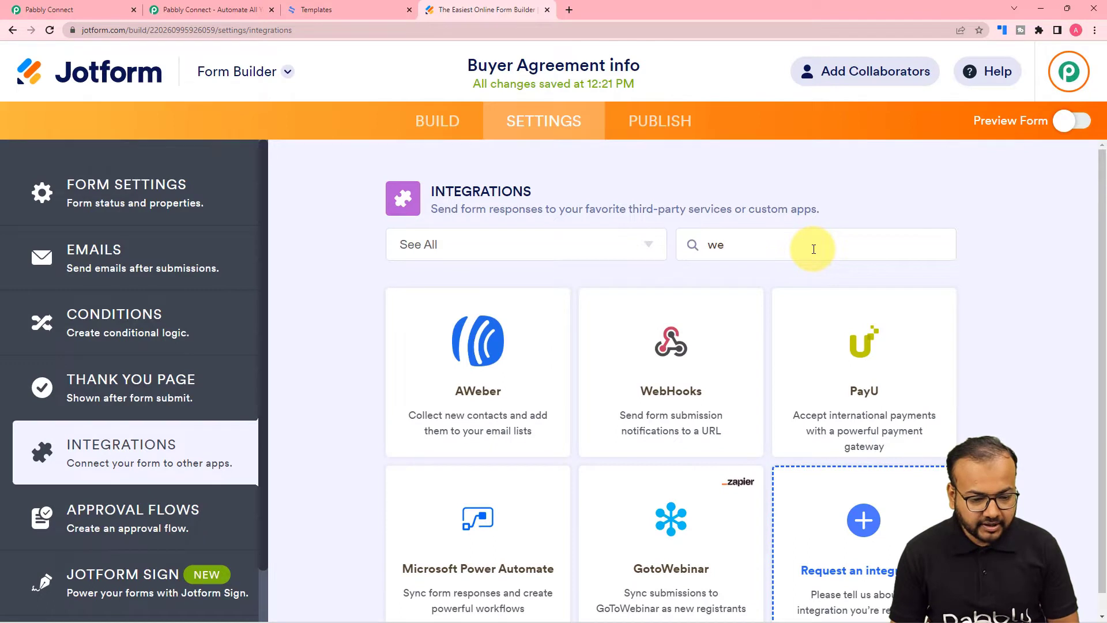
pyautogui.click(696, 359)
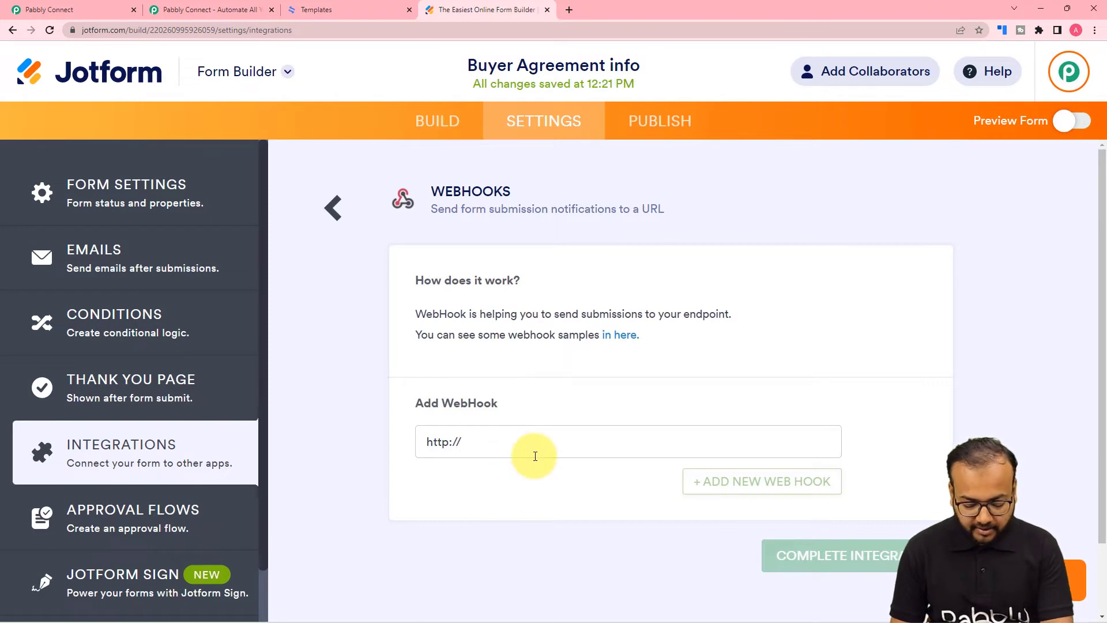
pyautogui.press('BackSpace')
pyautogui.press('BackSpace')
pyautogui.press('BackSpace')
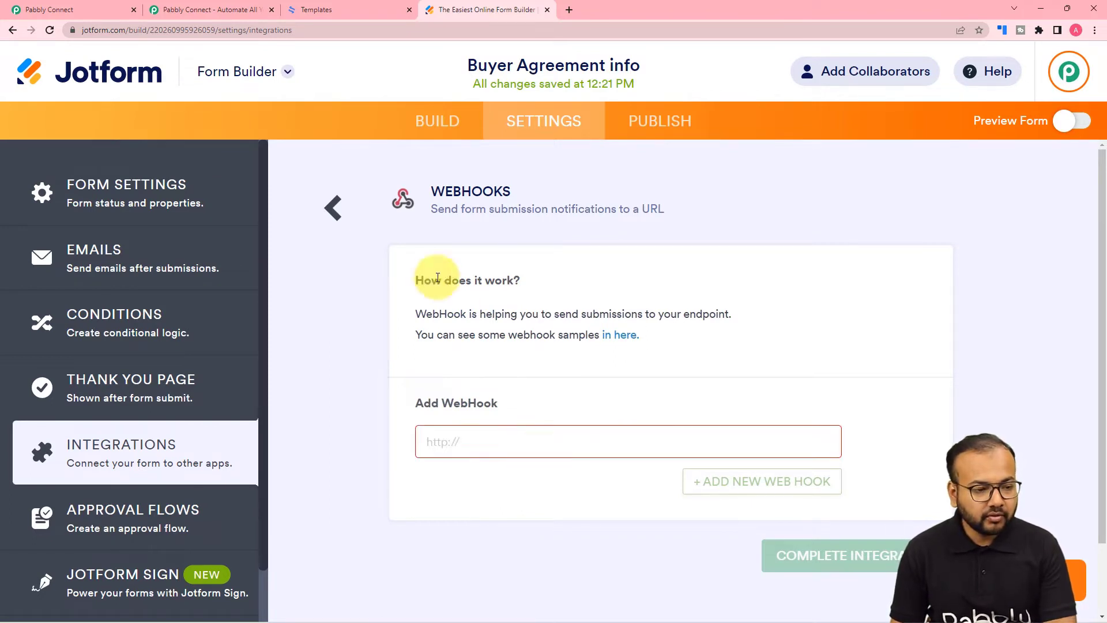
# Copy the trigger's webhook URL from Pabbly Connect and paste it as the form's webhook address in Jotform.
pyautogui.click(42, 8)
pyautogui.click(906, 212)
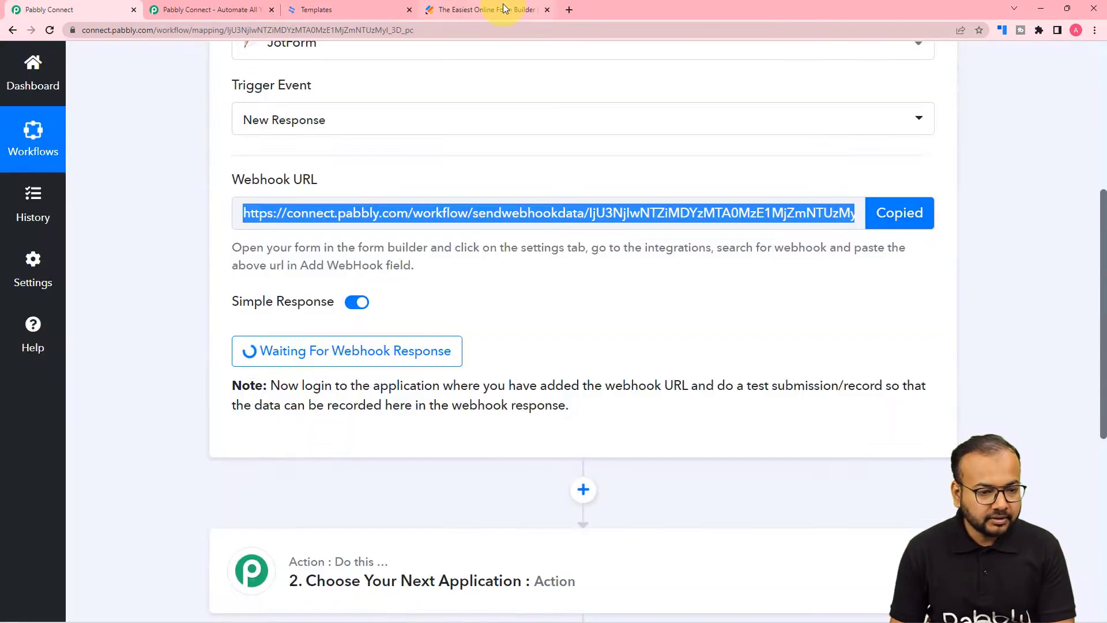
pyautogui.click(503, 7)
pyautogui.rightClick(446, 444)
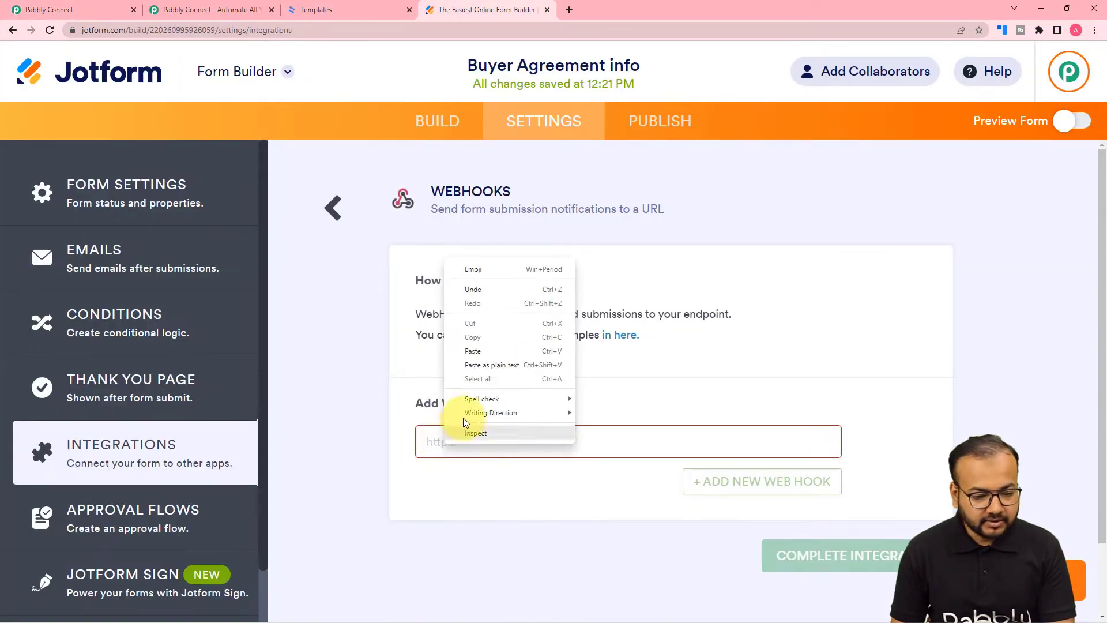
pyautogui.click(474, 351)
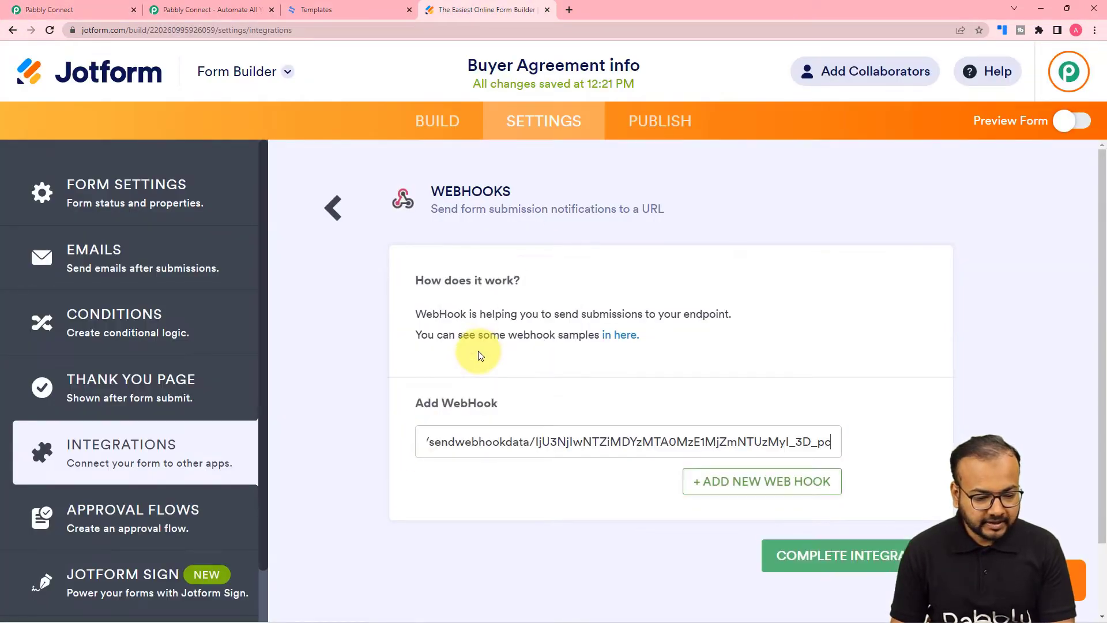
# Complete the form's WebHooks integration and switch back to the webhook trigger in Pabbly Connect.
pyautogui.click(840, 557)
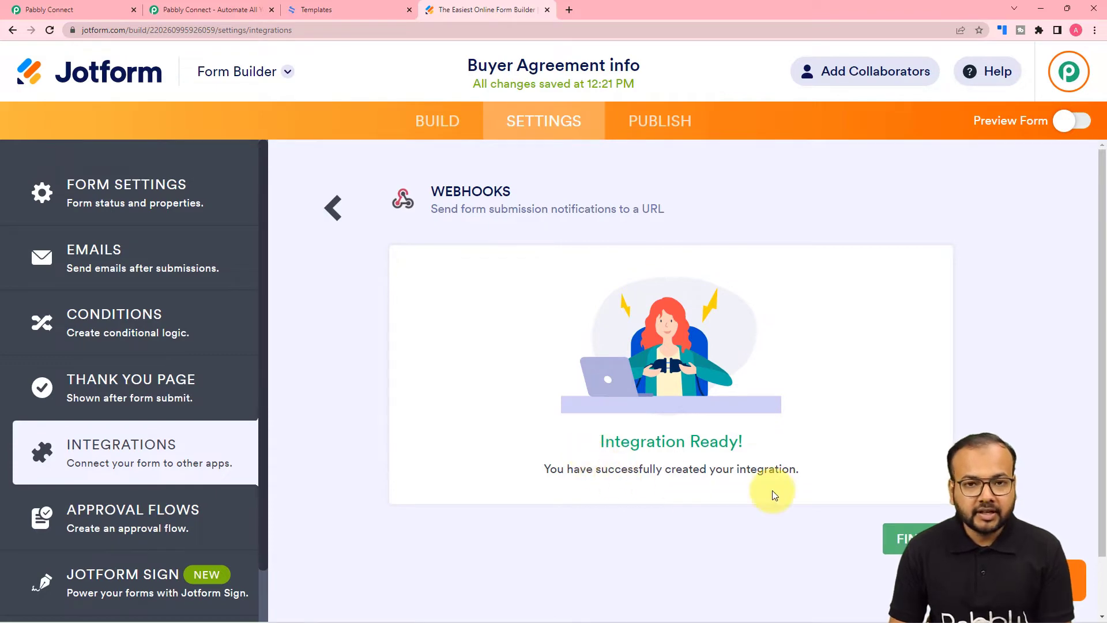
pyautogui.click(898, 562)
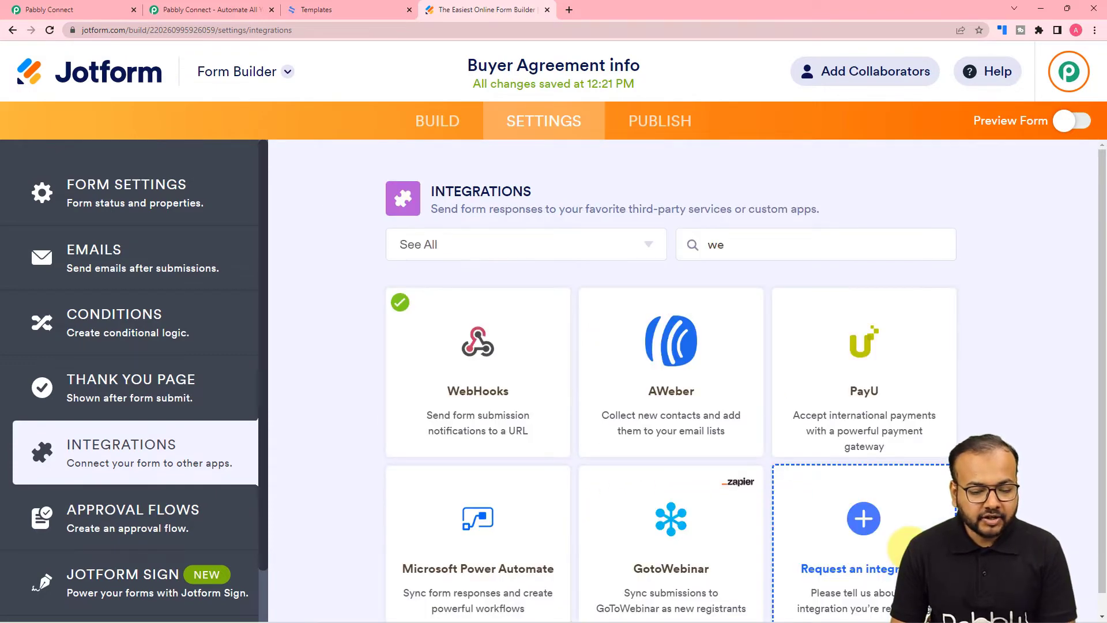
pyautogui.click(52, 10)
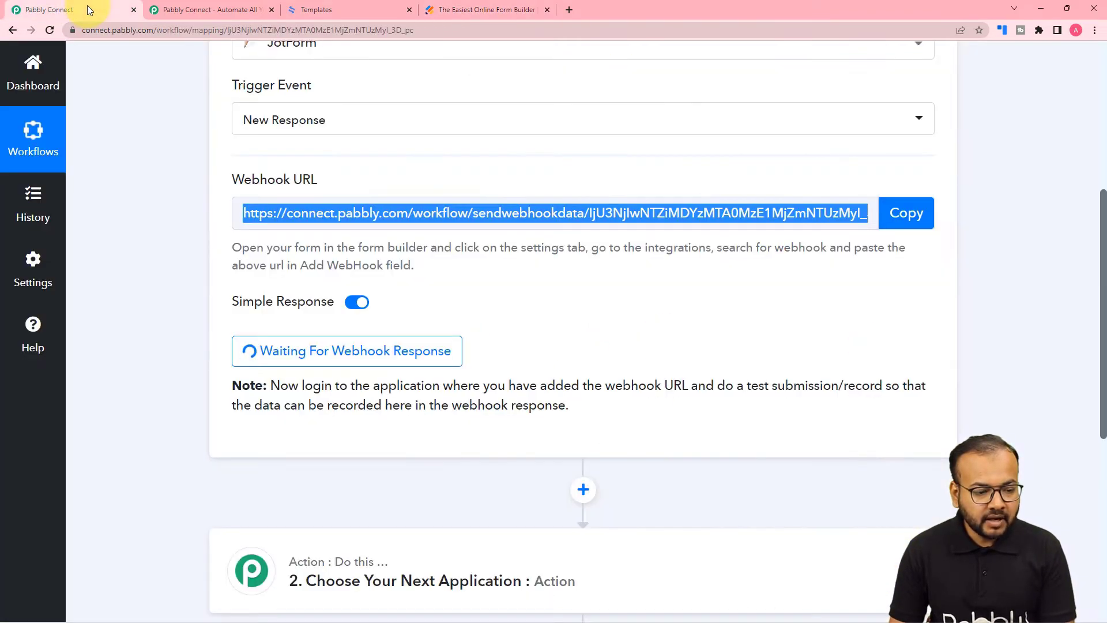
pyautogui.scroll(-1, 126, 218)
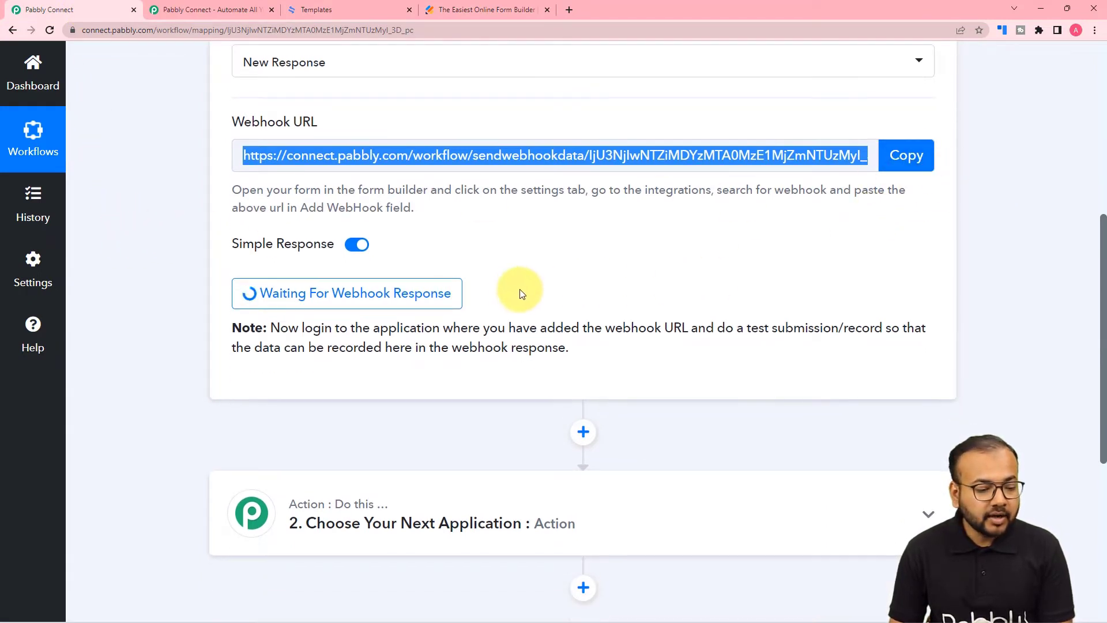
pyautogui.scroll(-1, 522, 294)
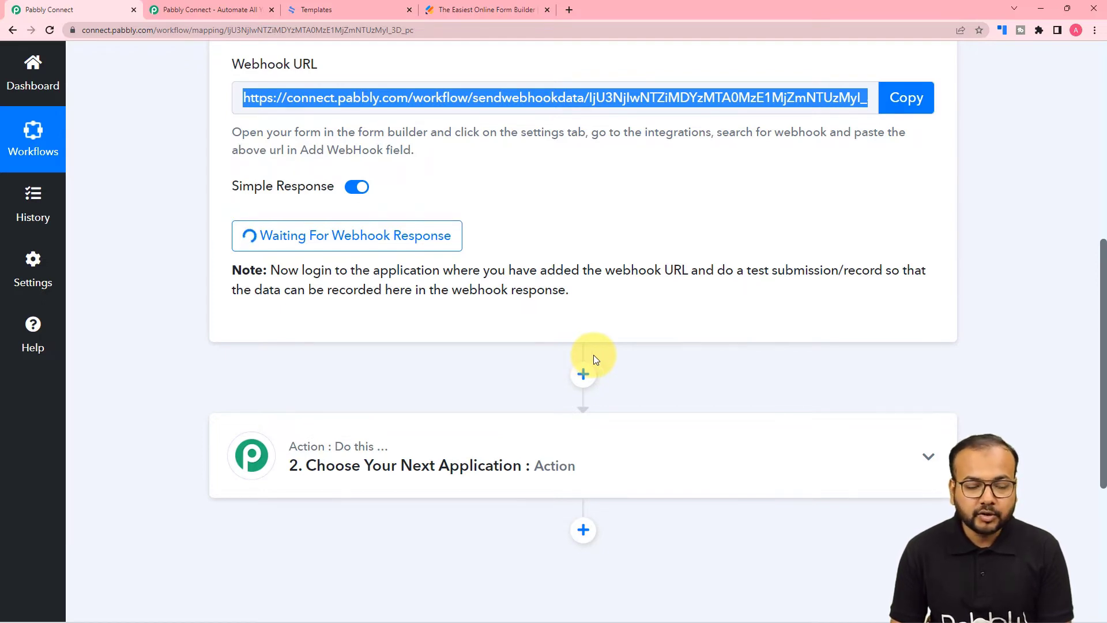
# Switch to Jotform and open the published "Buyer Agreement info" form in its own browser tab.
pyautogui.click(508, 10)
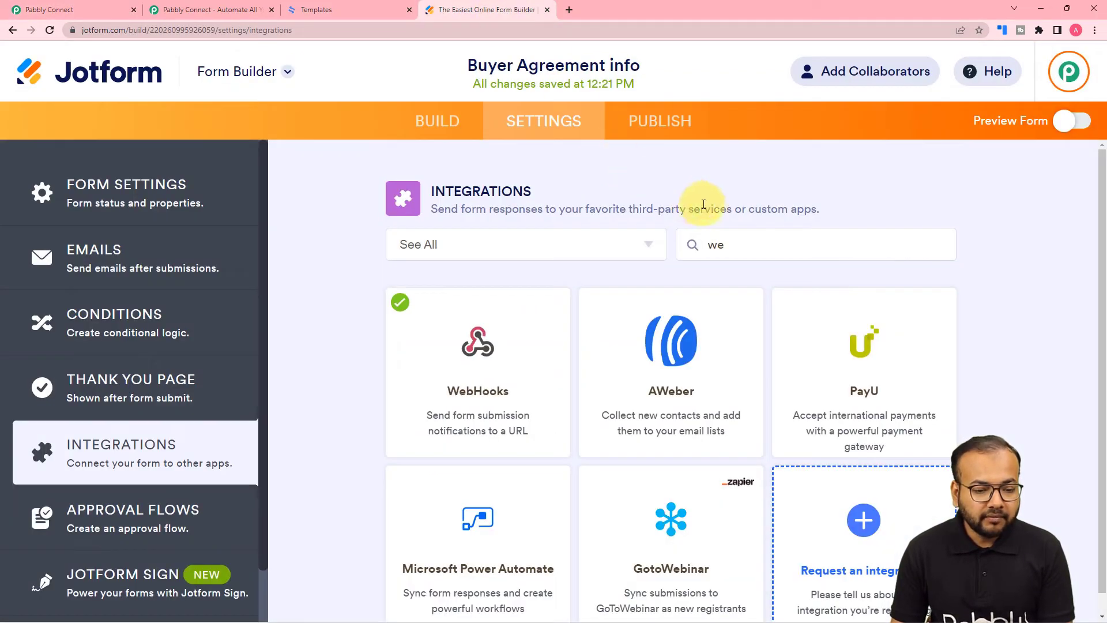
pyautogui.click(661, 120)
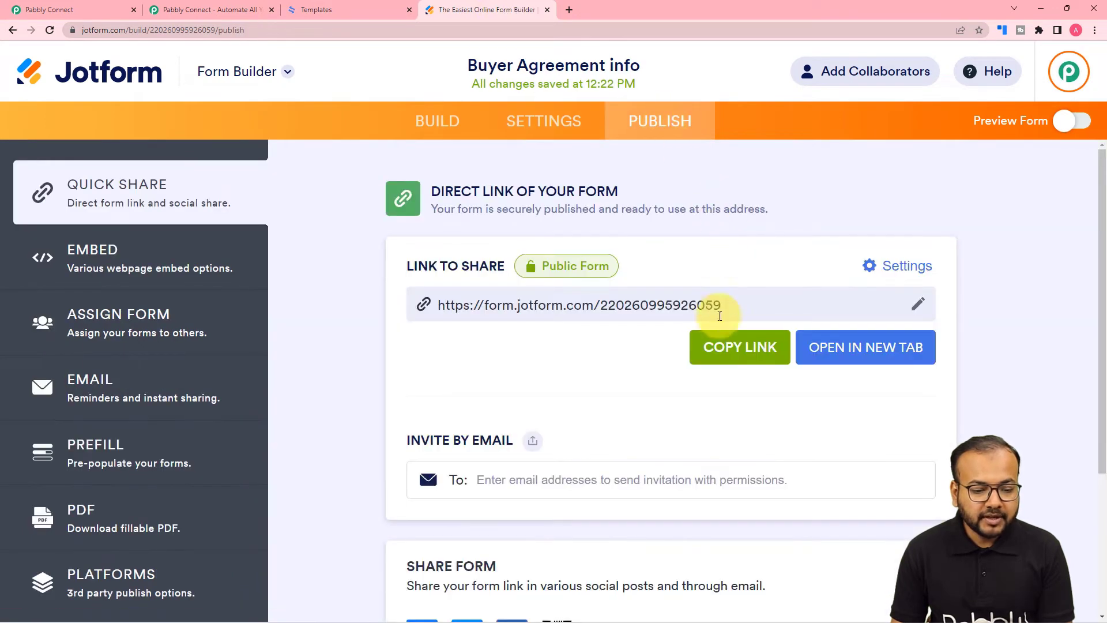
pyautogui.click(858, 349)
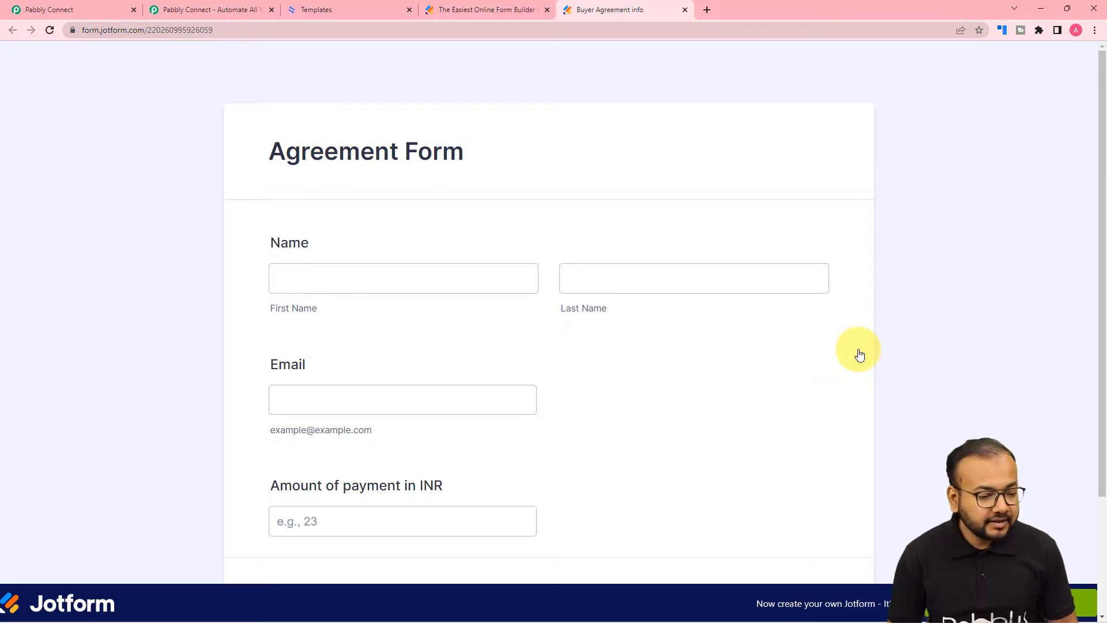
# Fill in the Agreement Form with a dummy first and last name and the saved demo e-mail address.
pyautogui.click(477, 279)
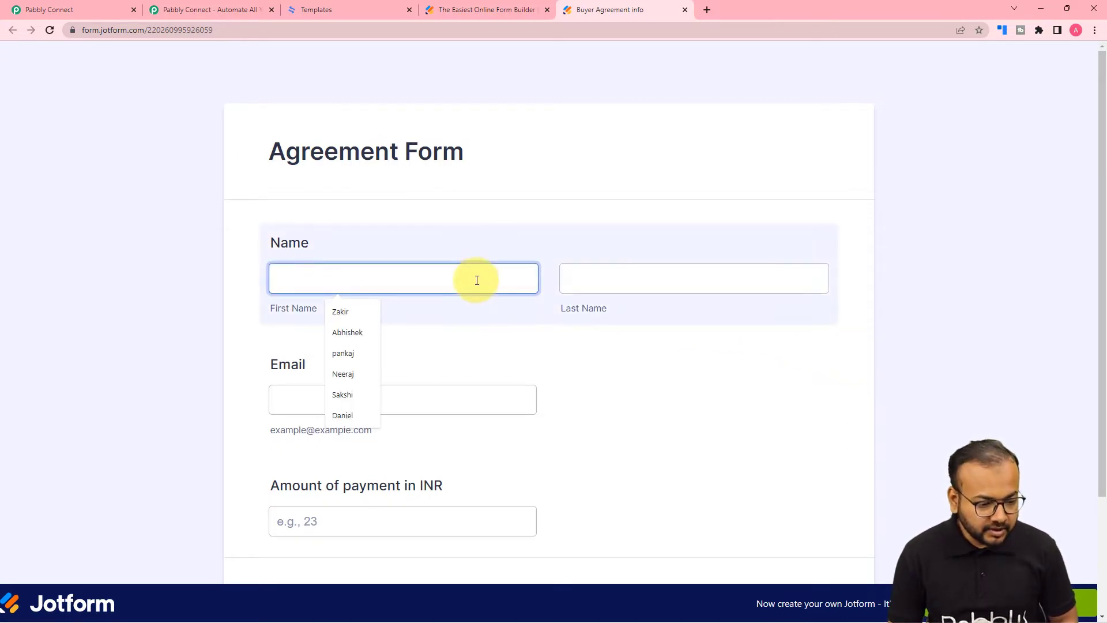
pyautogui.write('dummy')
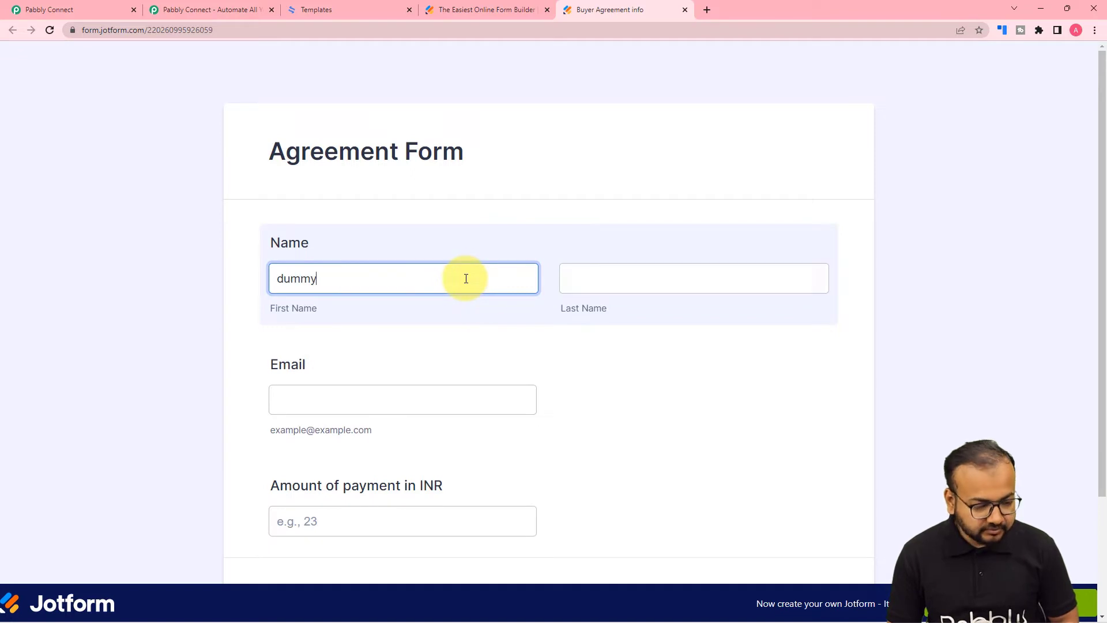
pyautogui.click(596, 280)
pyautogui.write('name')
pyautogui.click(483, 390)
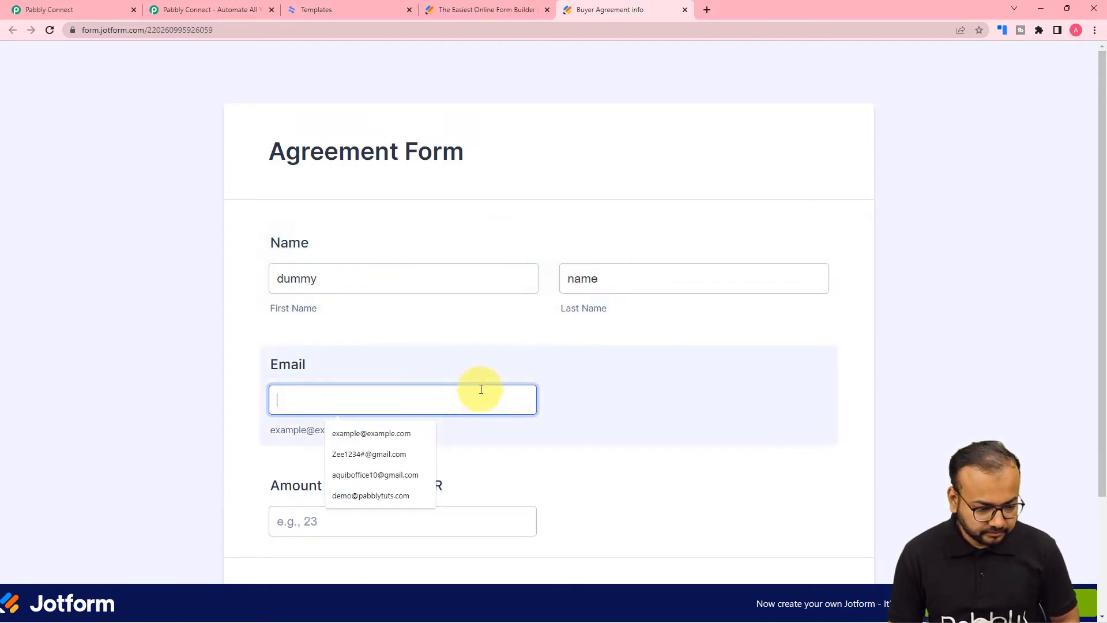
pyautogui.click(408, 496)
# Set the amount of payment in INR to 1100 and submit the test response.
pyautogui.click(347, 522)
pyautogui.write('11')
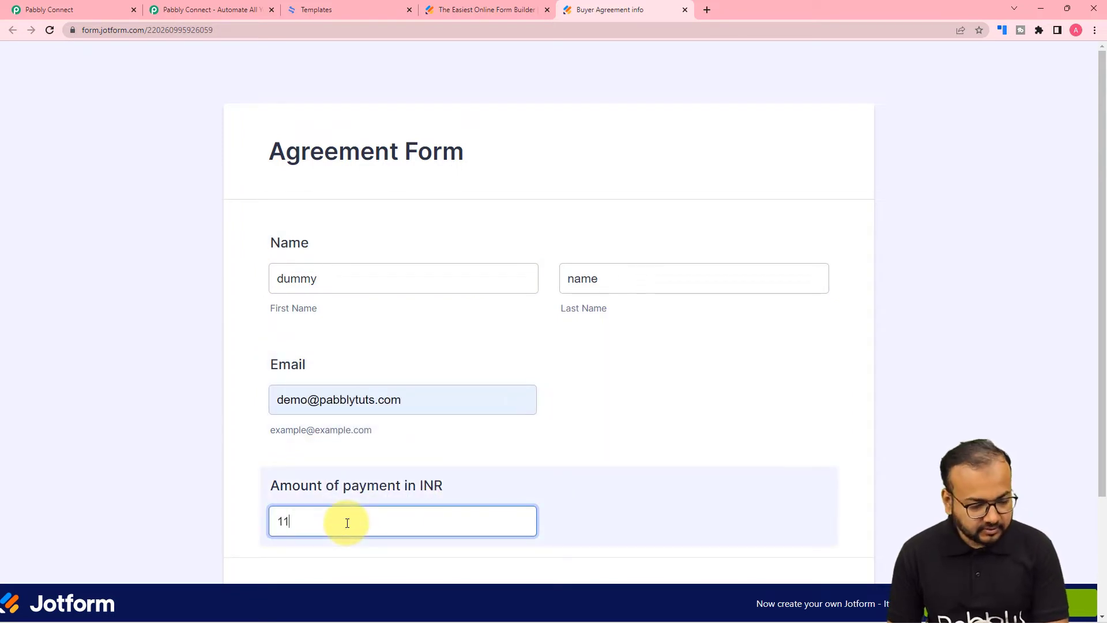
pyautogui.write('00')
pyautogui.click(703, 476)
pyautogui.scroll(-3, 705, 475)
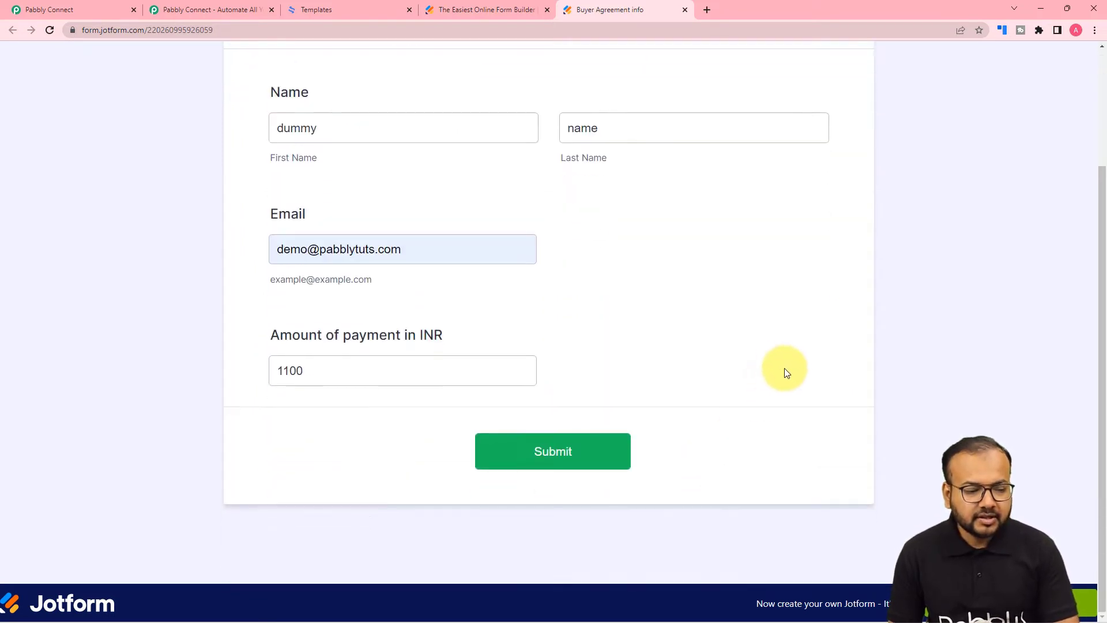
pyautogui.click(549, 461)
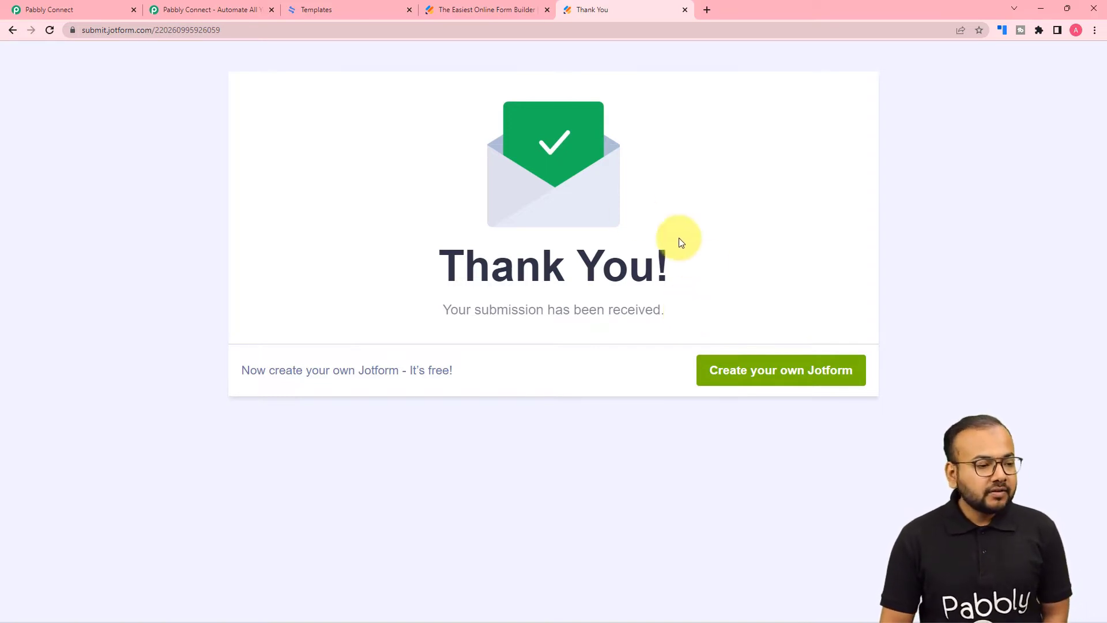
# Switch to Pabbly Connect and review the name, e-mail and amount fields in the captured webhook response.
pyautogui.click(77, 11)
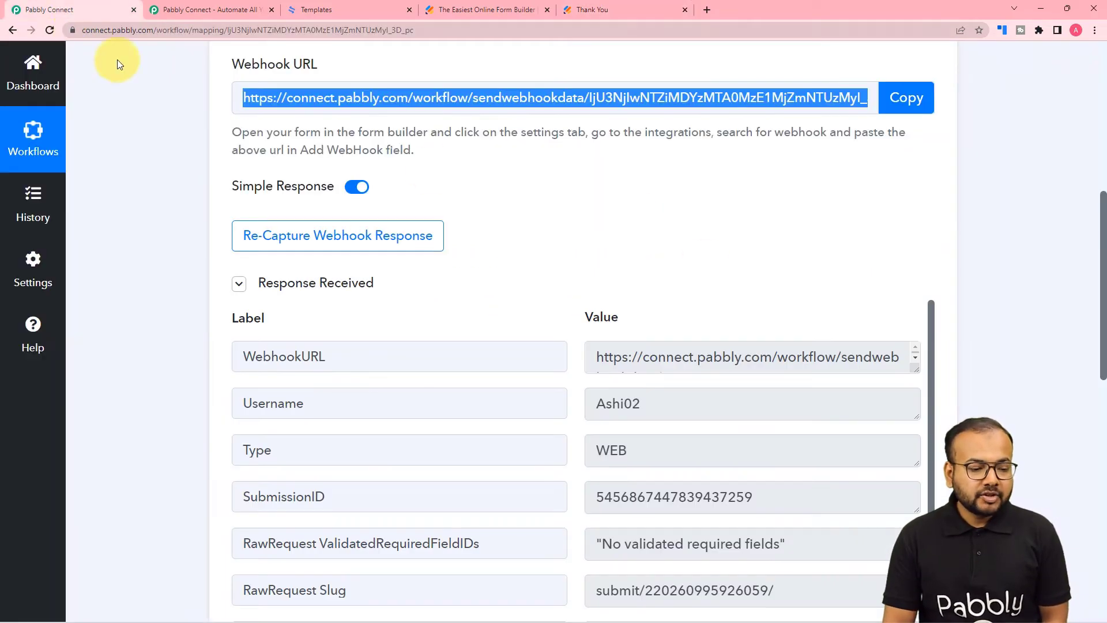
pyautogui.scroll(-3, 164, 279)
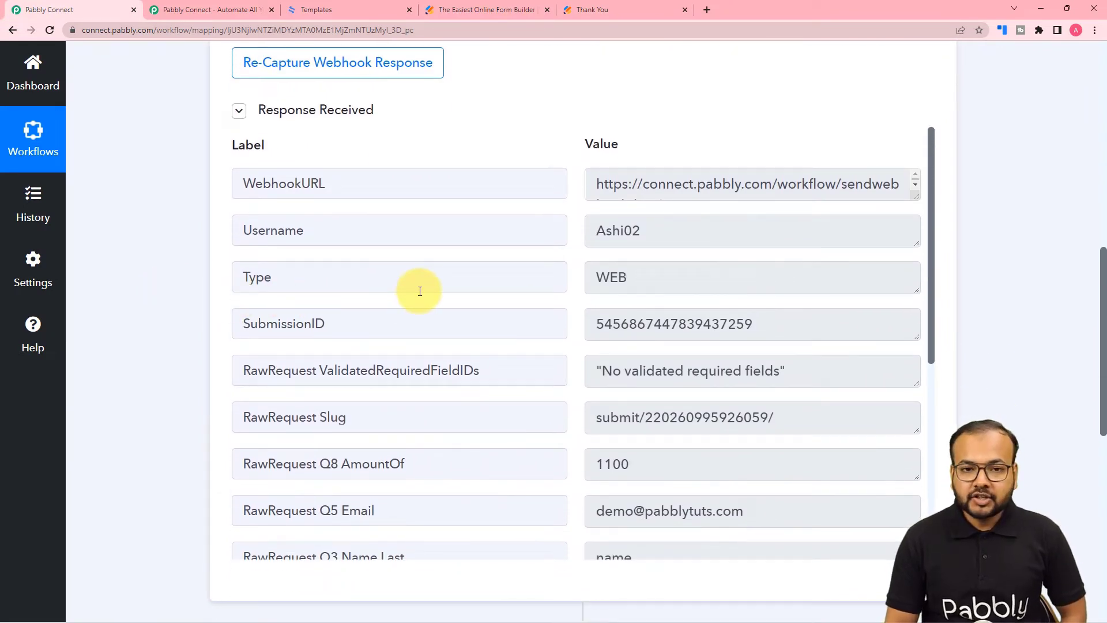
pyautogui.scroll(-5, 420, 291)
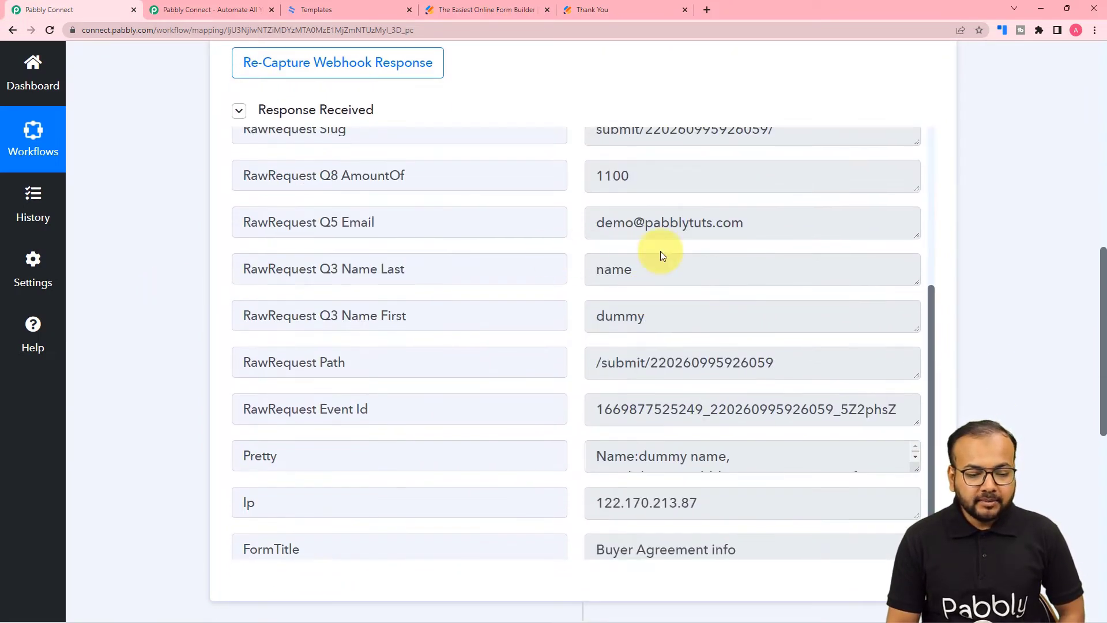
pyautogui.scroll(-1, 526, 361)
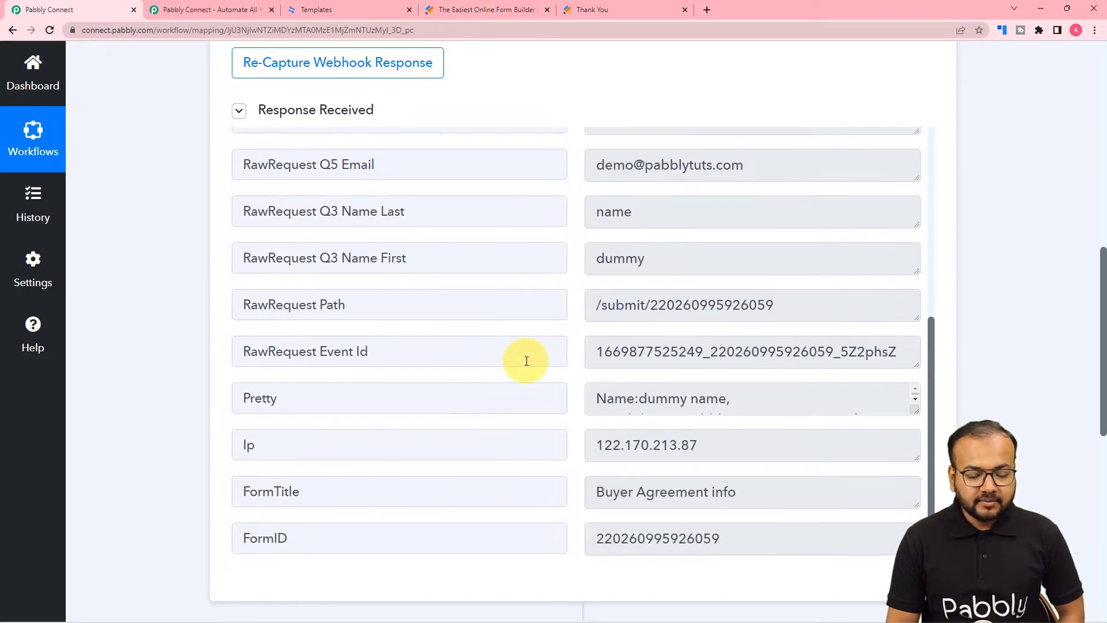
pyautogui.scroll(-1, 519, 317)
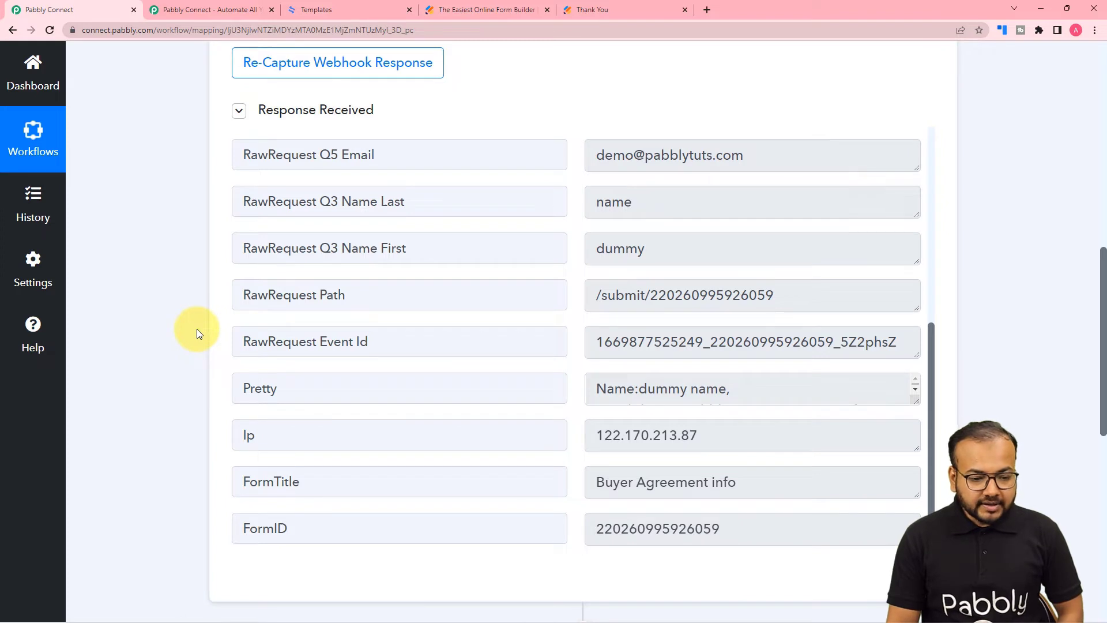
# Search the action apps for "esign", choose eSignatures.io and set the action event to Create Contract.
pyautogui.scroll(-4, 196, 333)
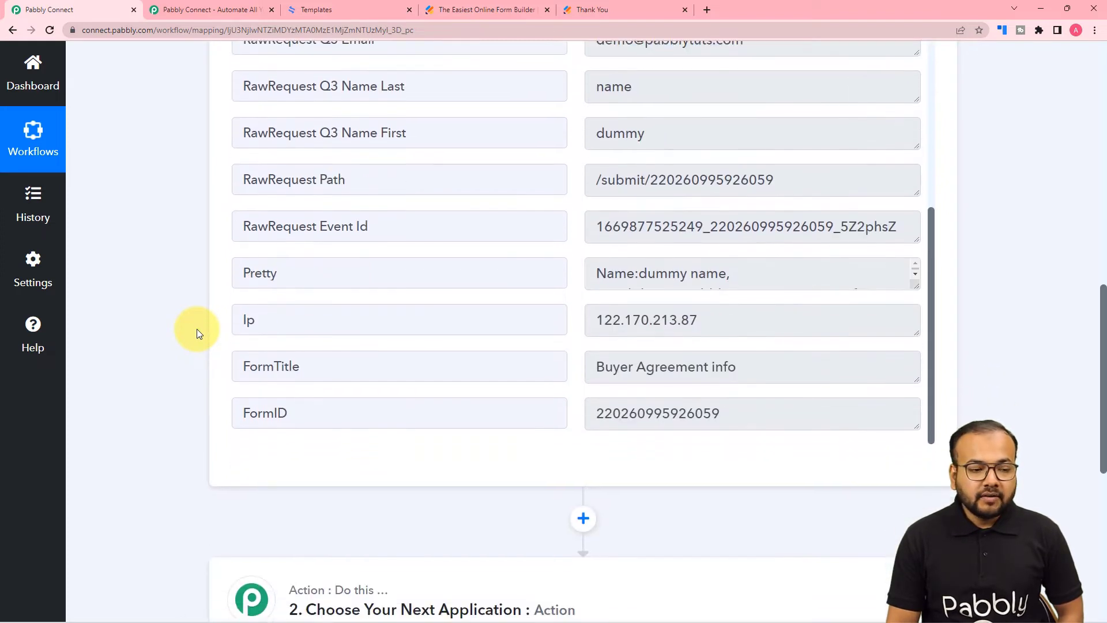
pyautogui.scroll(-4, 196, 329)
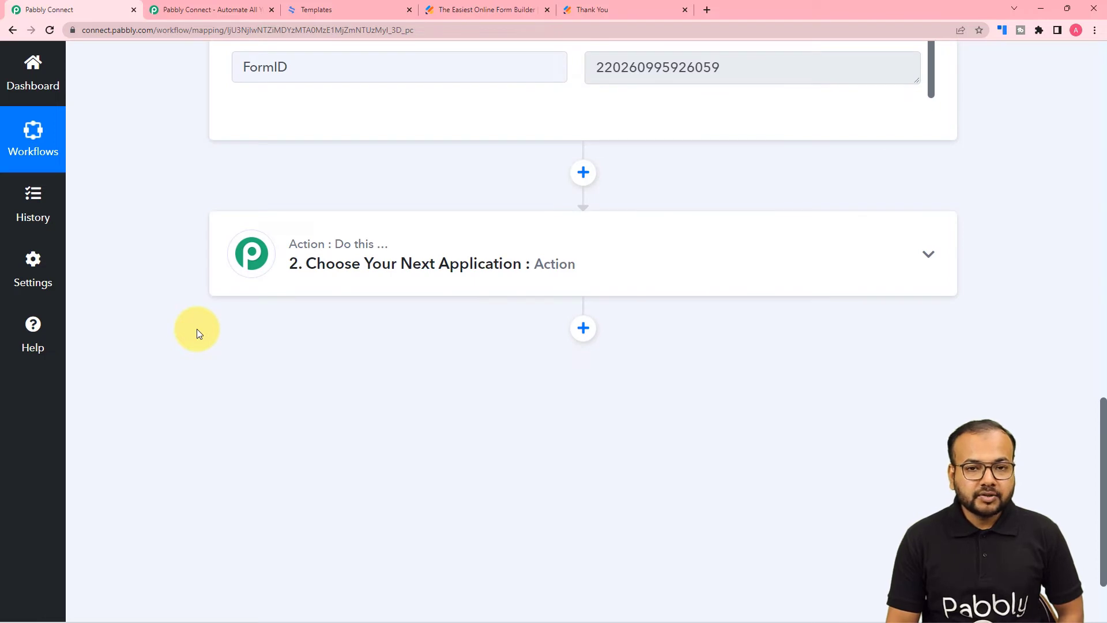
pyautogui.click(455, 288)
pyautogui.click(447, 357)
pyautogui.write('es')
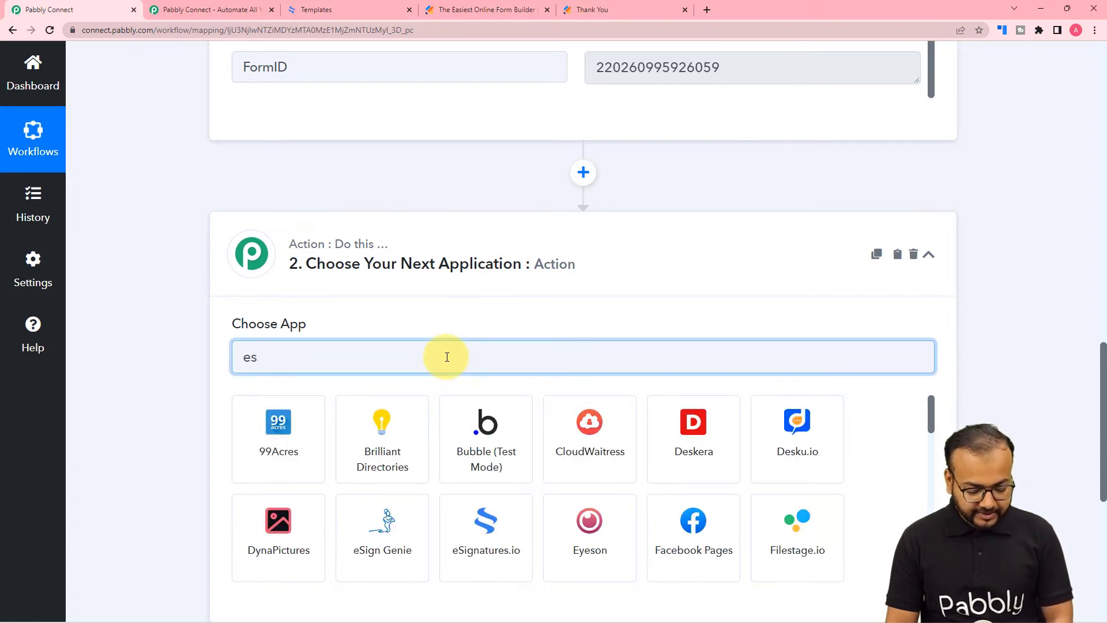
pyautogui.write('ign')
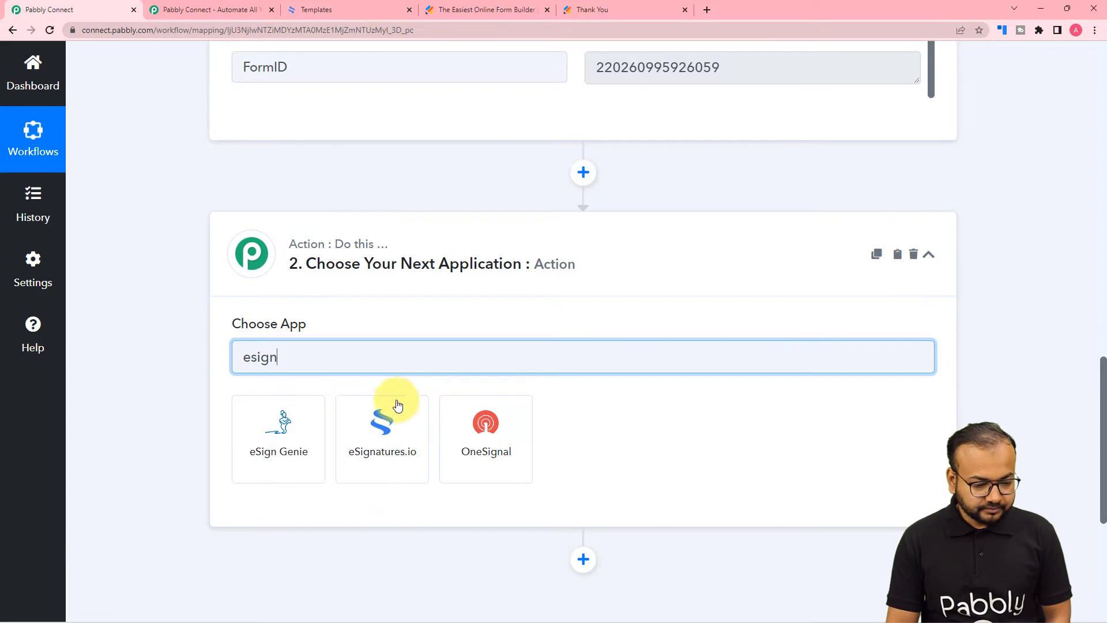
pyautogui.click(386, 464)
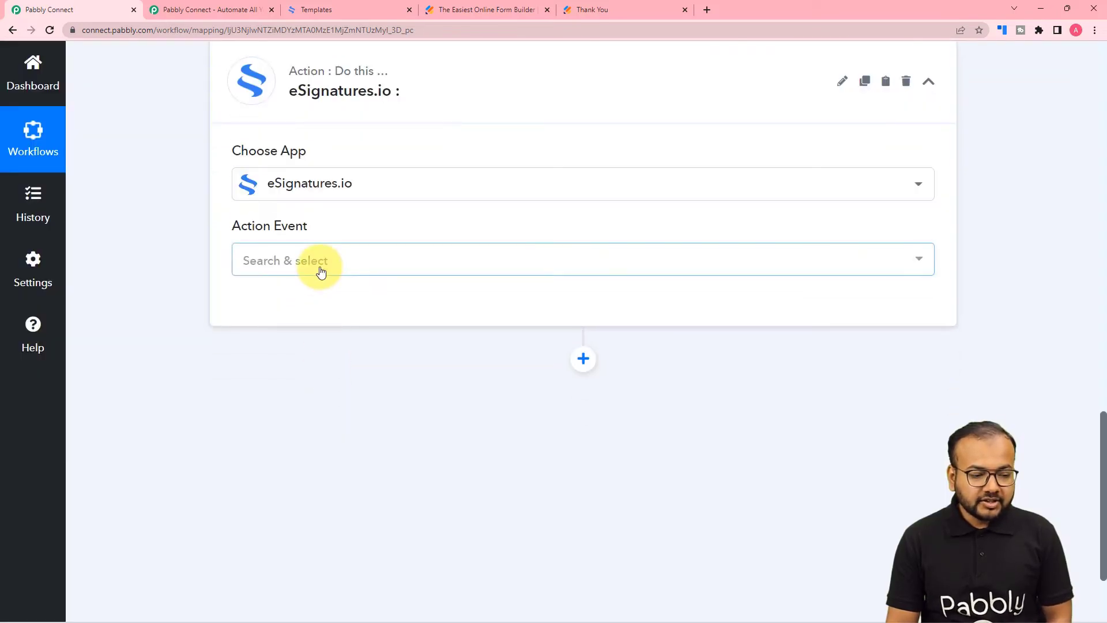
pyautogui.click(321, 270)
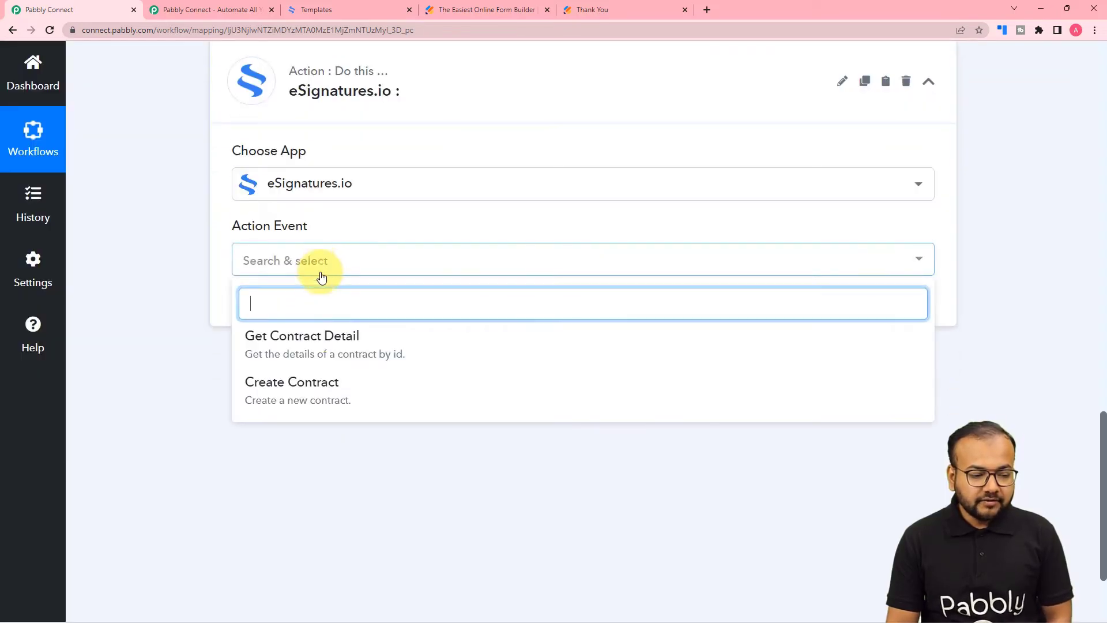
pyautogui.click(323, 393)
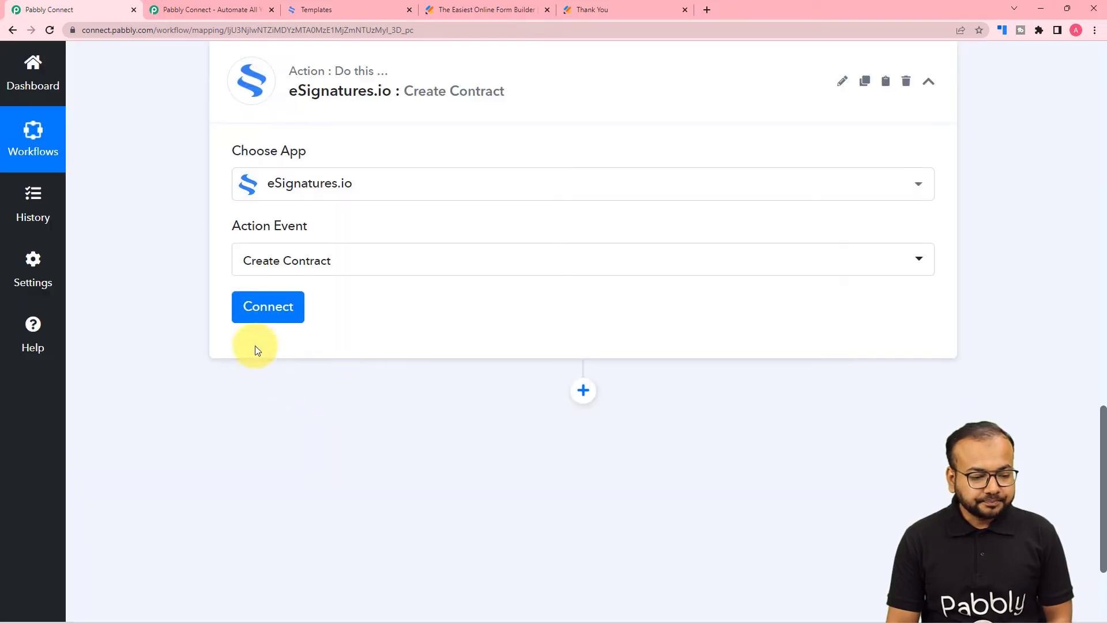
# Start adding a new eSignatures.io connection for the Create Contract action.
pyautogui.click(267, 307)
pyautogui.click(526, 222)
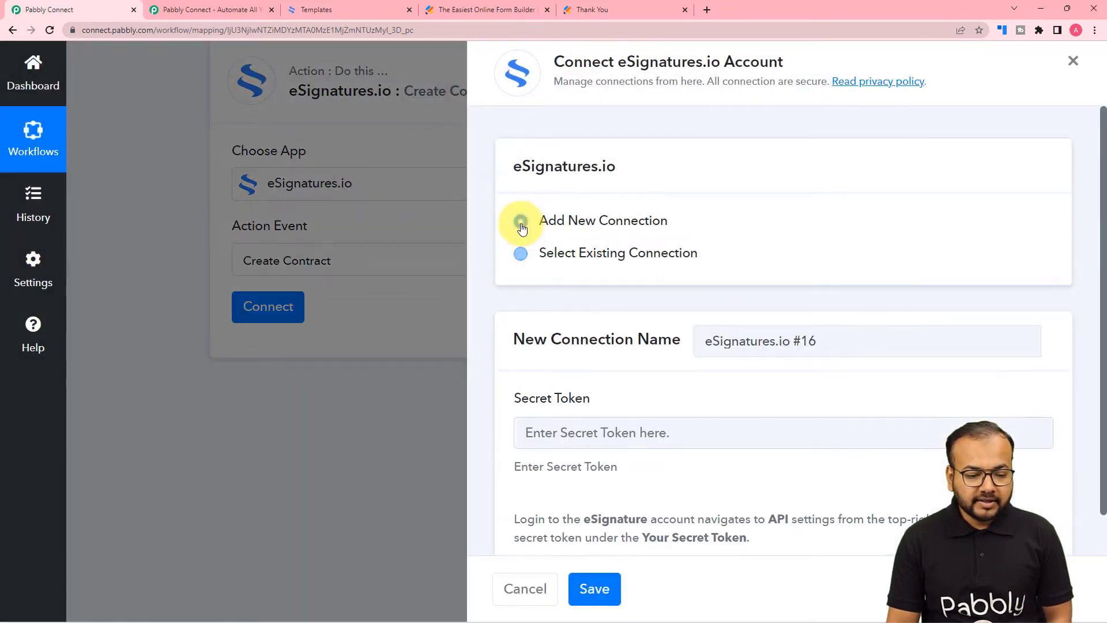
pyautogui.scroll(-1, 634, 374)
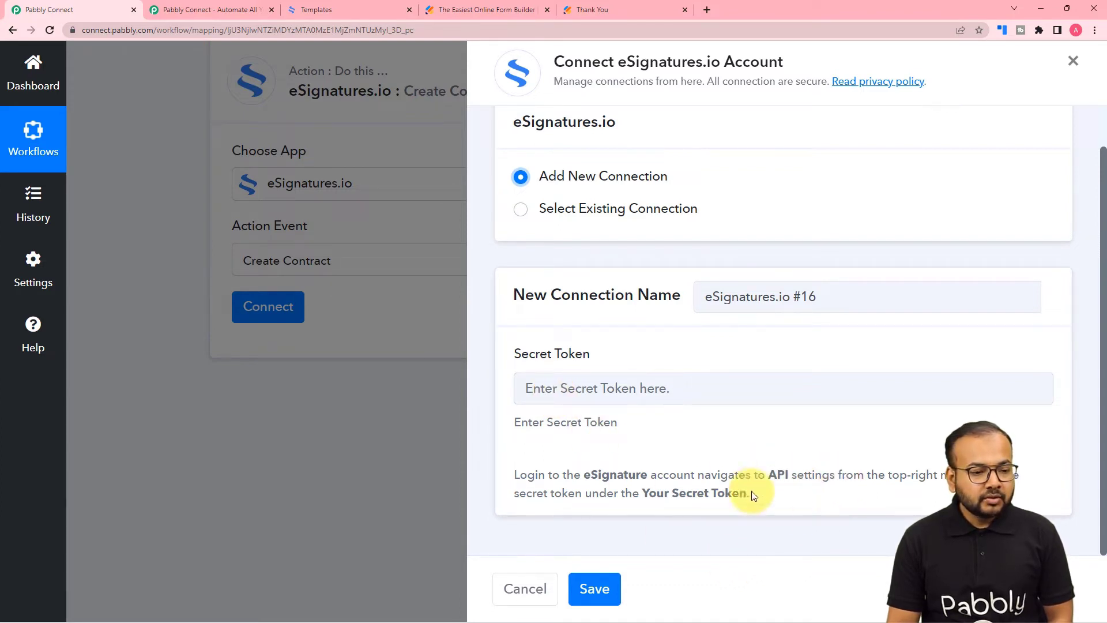
# Switch to eSignatures.io, open the account's API dashboard and copy the secret token.
pyautogui.click(330, 12)
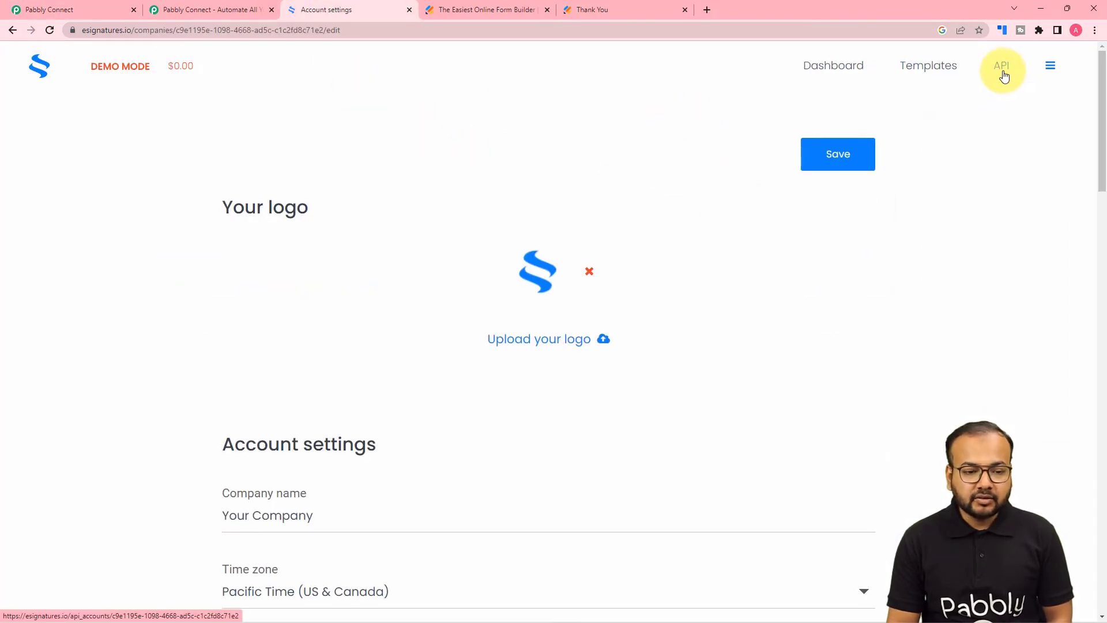
pyautogui.click(103, 2)
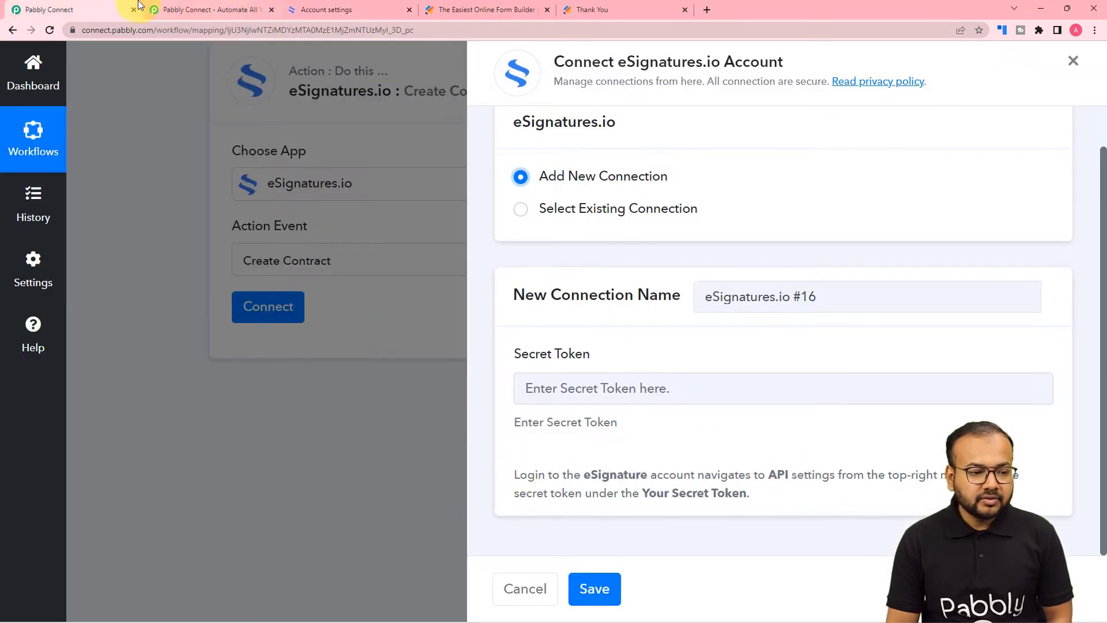
pyautogui.click(346, 8)
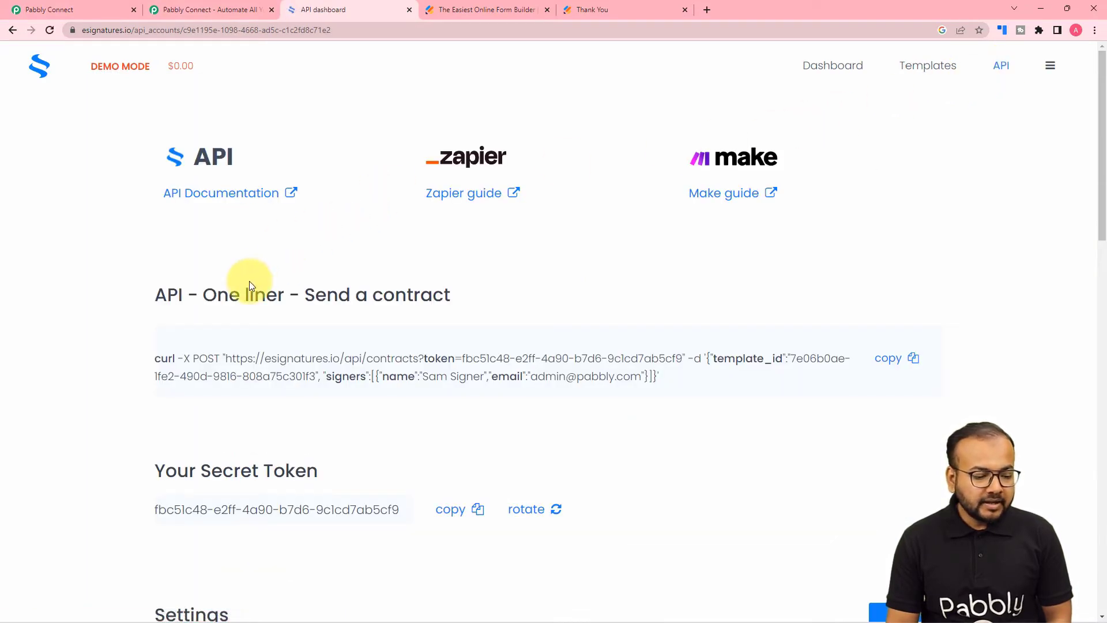
pyautogui.scroll(-3, 249, 282)
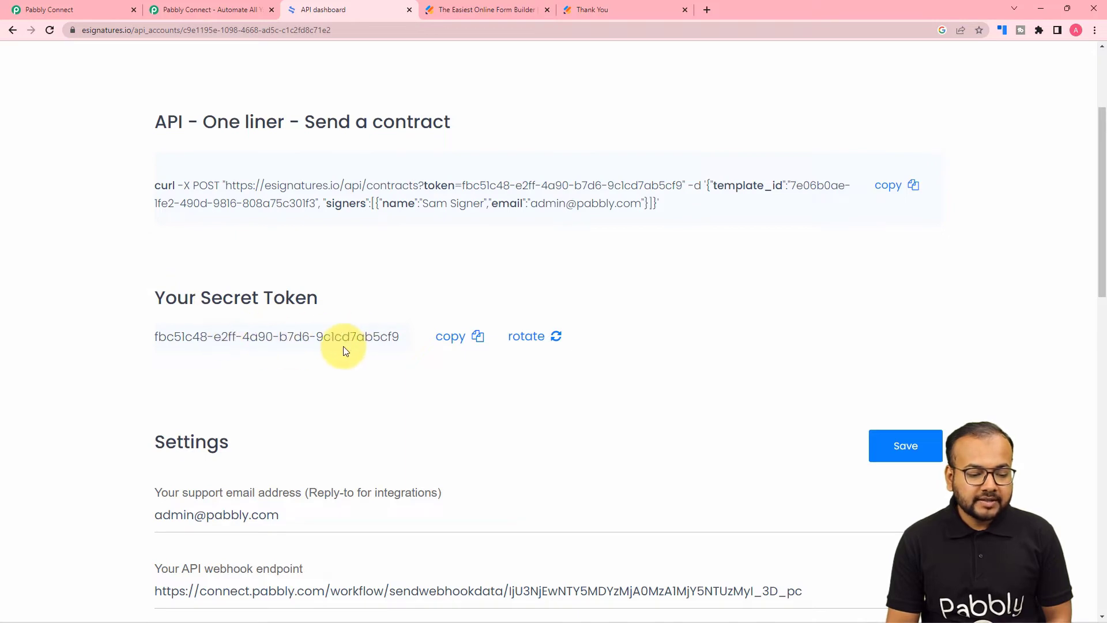
pyautogui.click(478, 338)
pyautogui.scroll(-2, 396, 405)
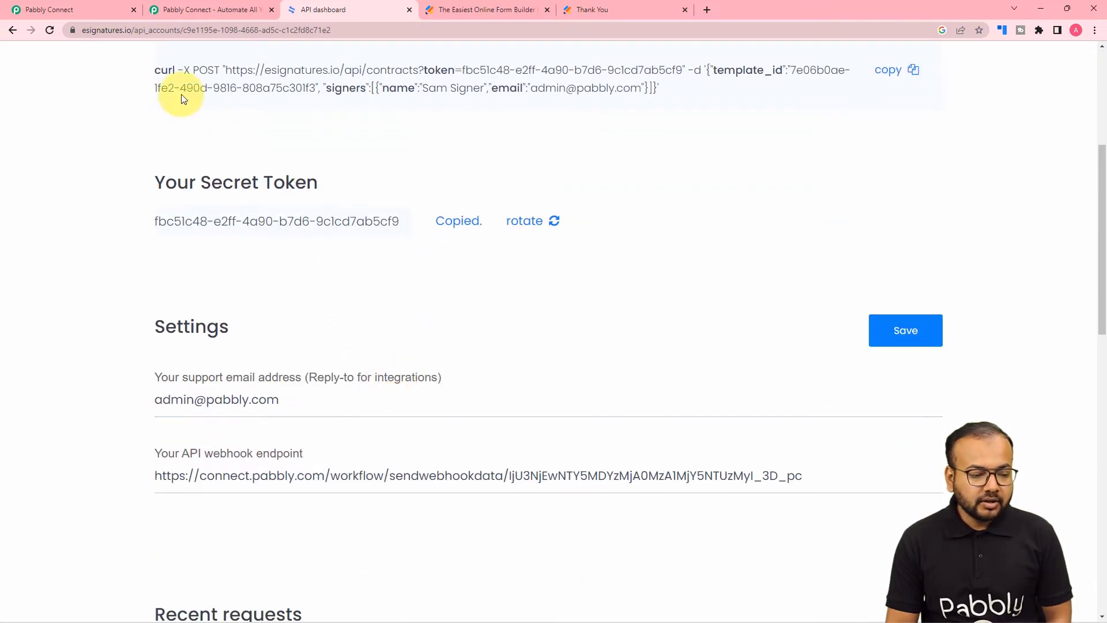
# Return to Pabbly Connect and paste the secret token into the new eSignatures.io connection.
pyautogui.click(97, 5)
pyautogui.rightClick(526, 391)
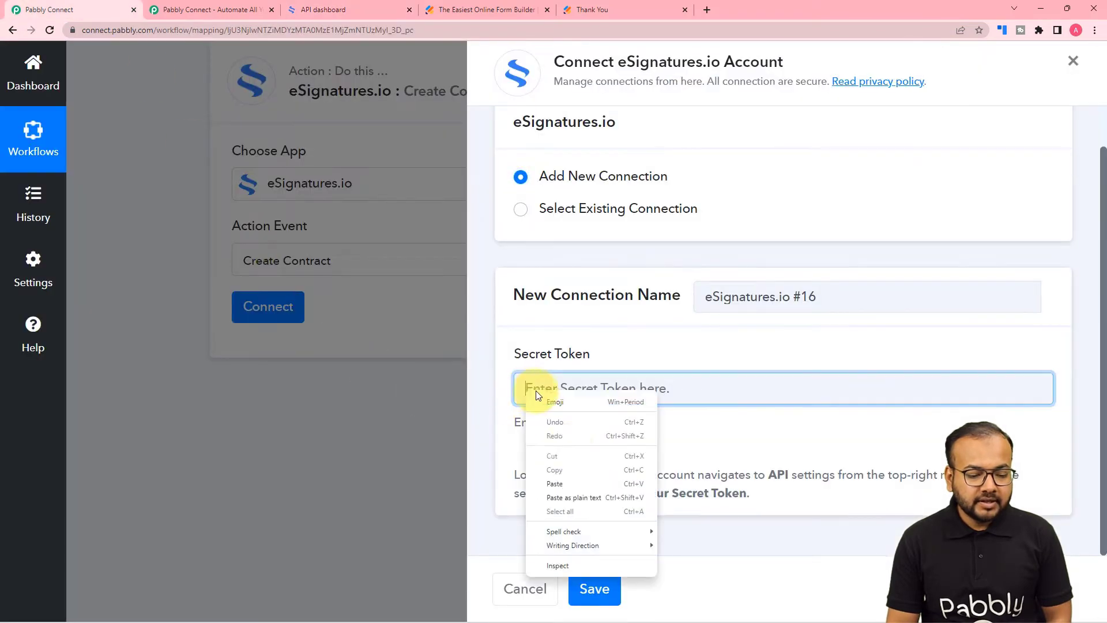
pyautogui.click(566, 482)
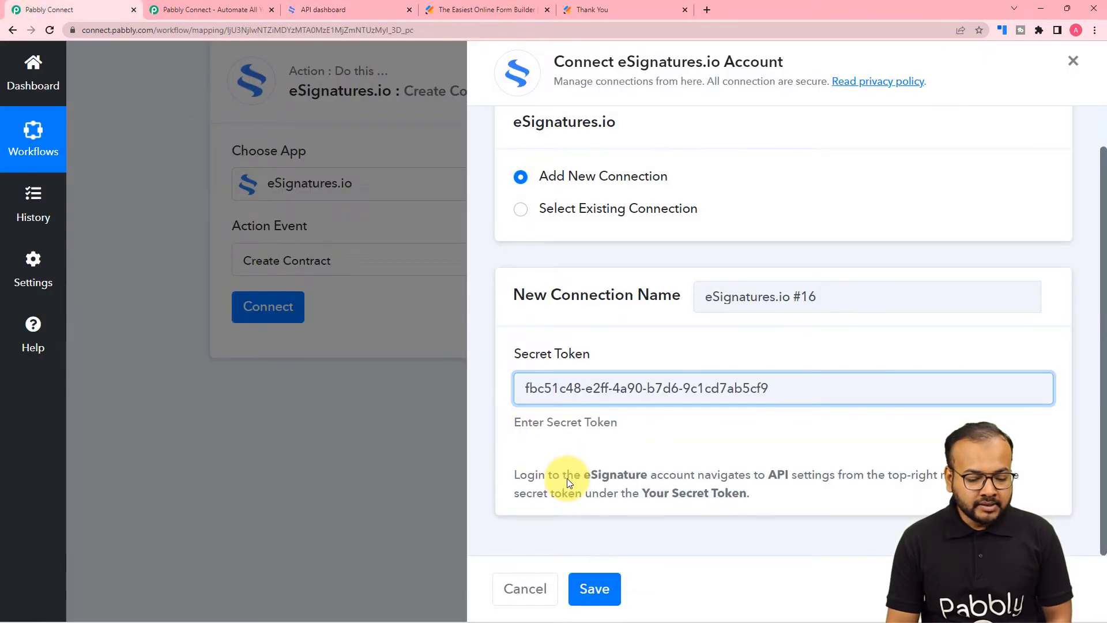
# Save the new eSignatures.io connection for the Create Contract action.
pyautogui.click(595, 589)
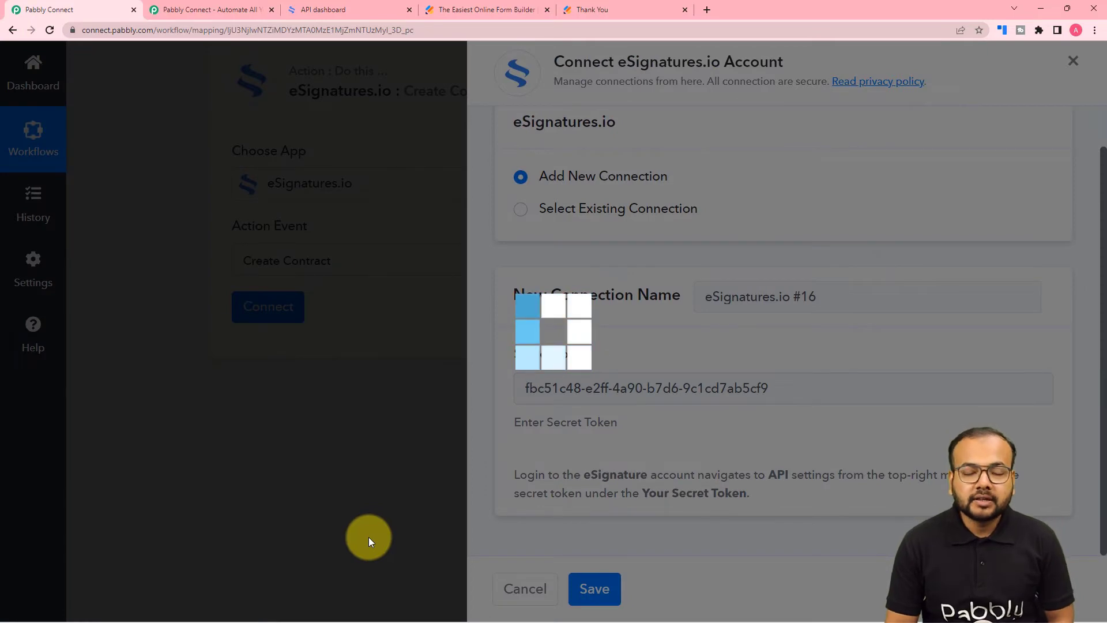
pyautogui.scroll(-3, 213, 414)
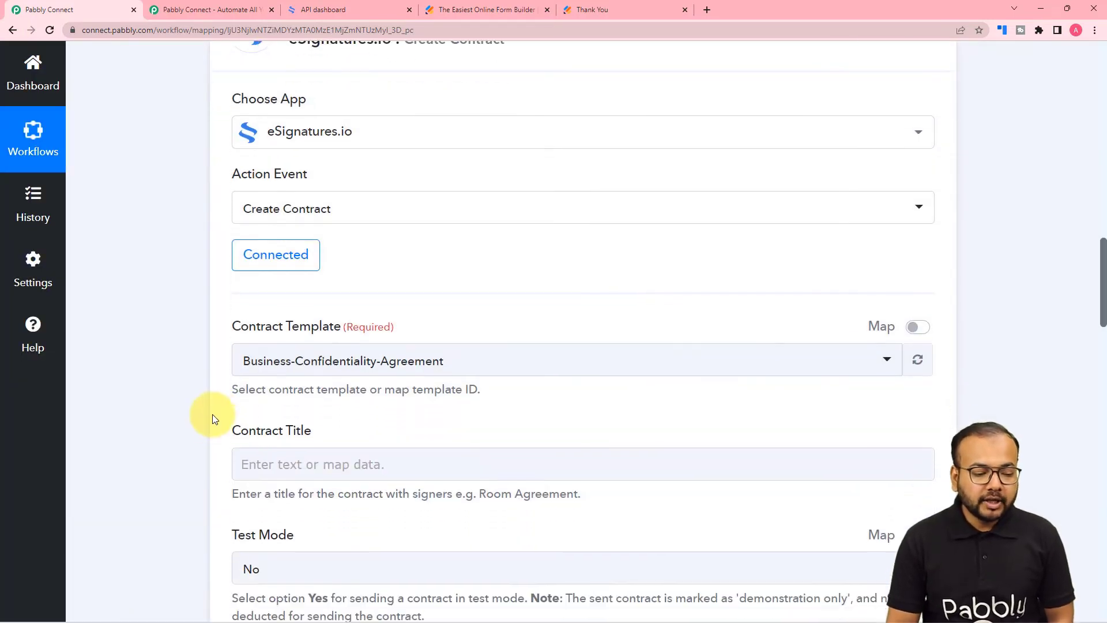
pyautogui.scroll(-1, 589, 296)
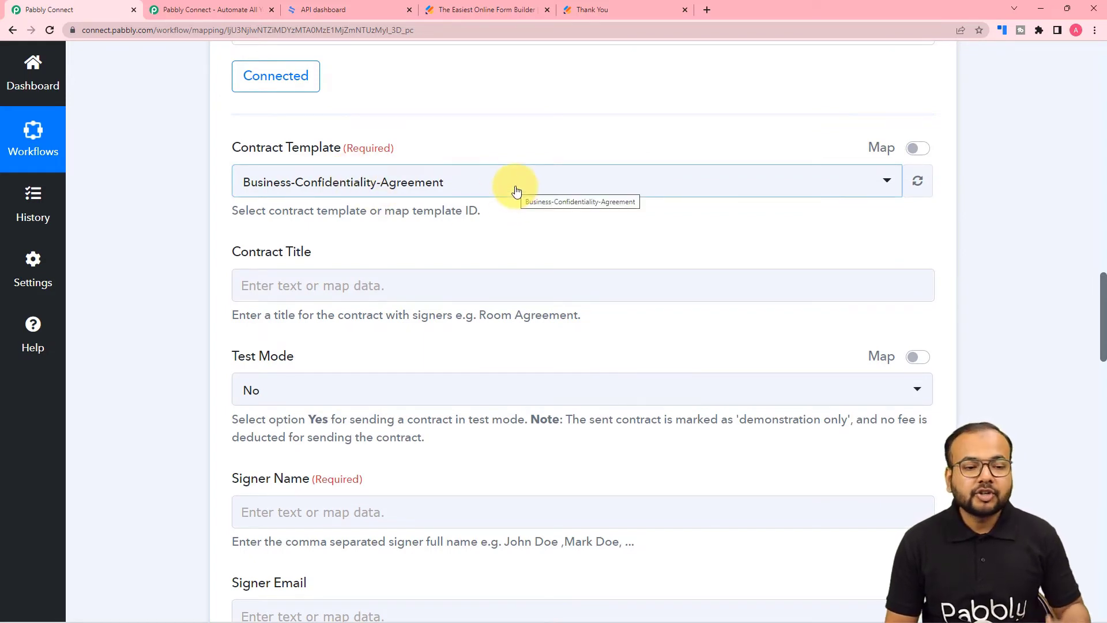
# Switch to eSignatures.io, open the Business-Confidentiality-Agreement template and examine its text and placeholders.
pyautogui.click(343, 8)
pyautogui.scroll(-1, 686, 267)
pyautogui.scroll(5, 686, 267)
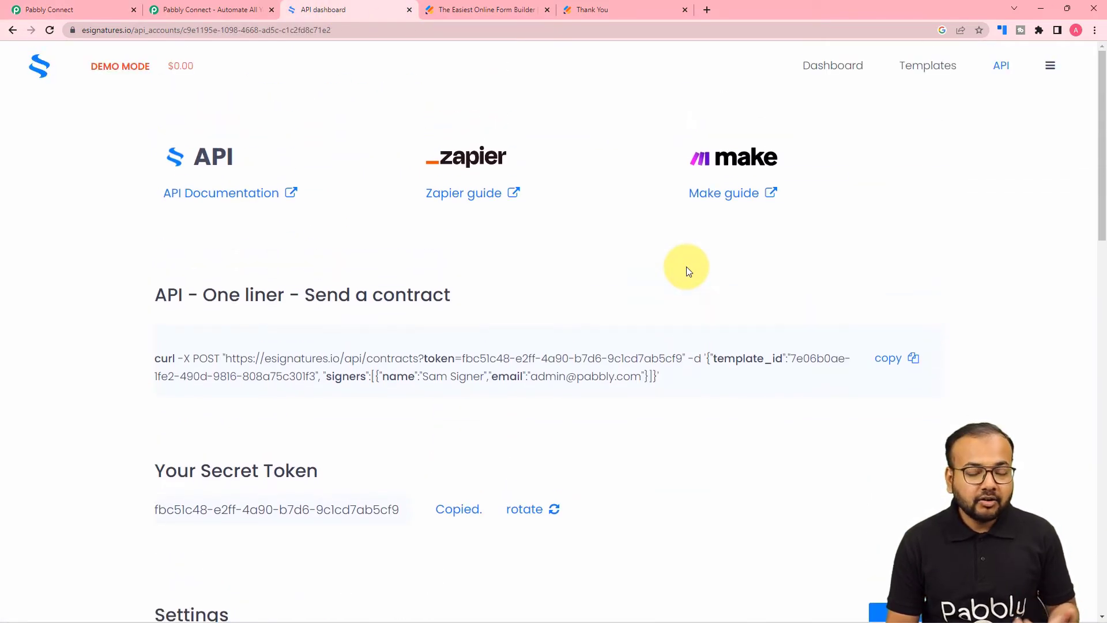
pyautogui.click(930, 66)
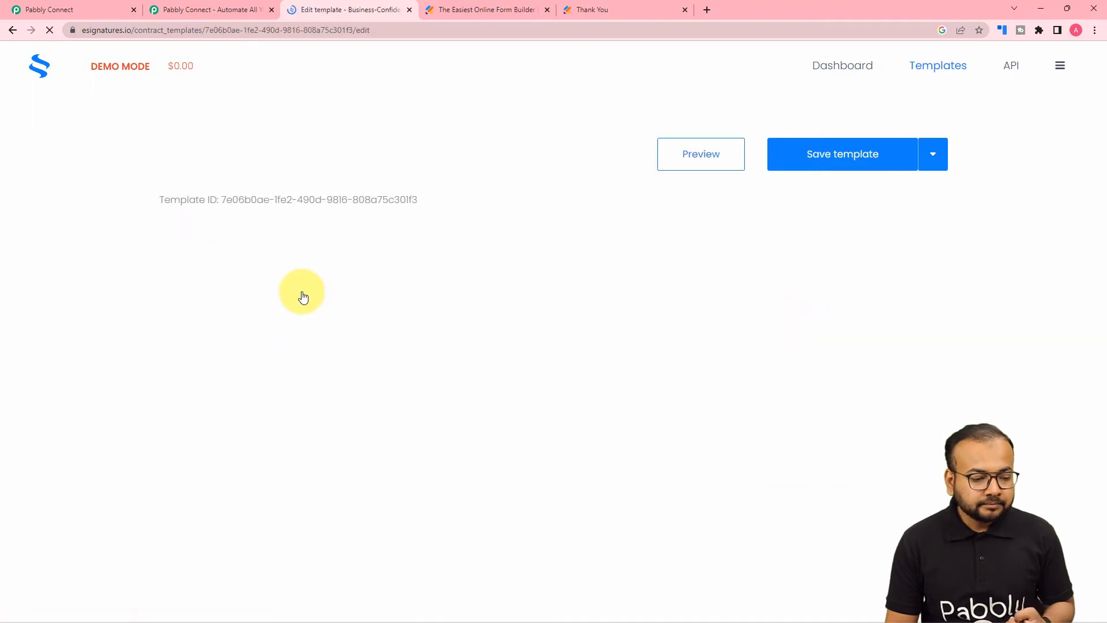
pyautogui.scroll(-2, 427, 338)
pyautogui.scroll(-3, 427, 338)
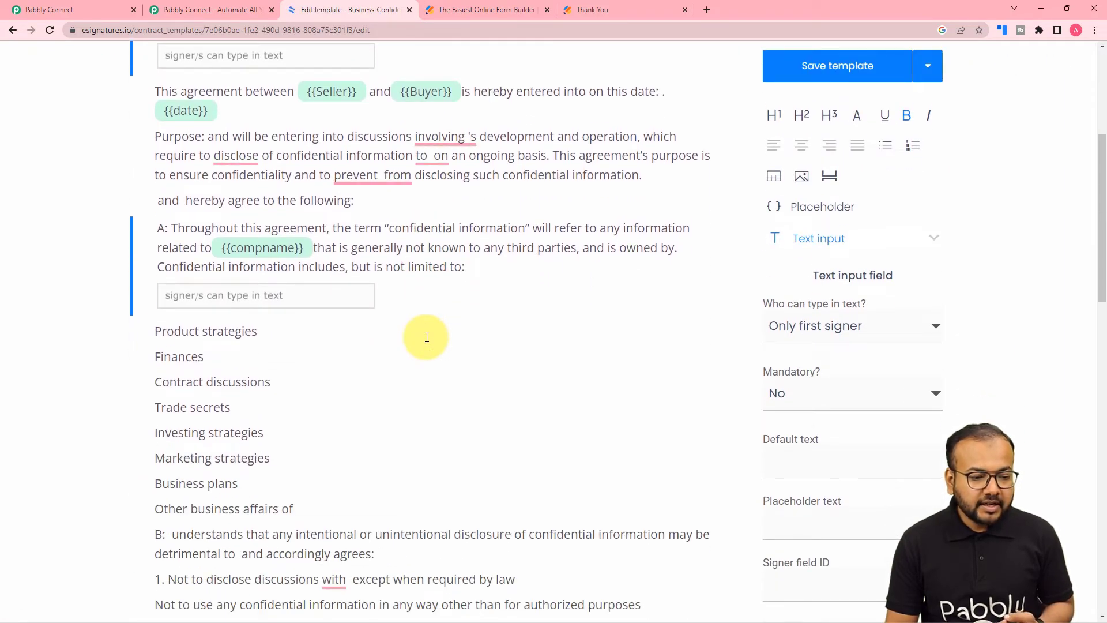
pyautogui.scroll(1, 426, 338)
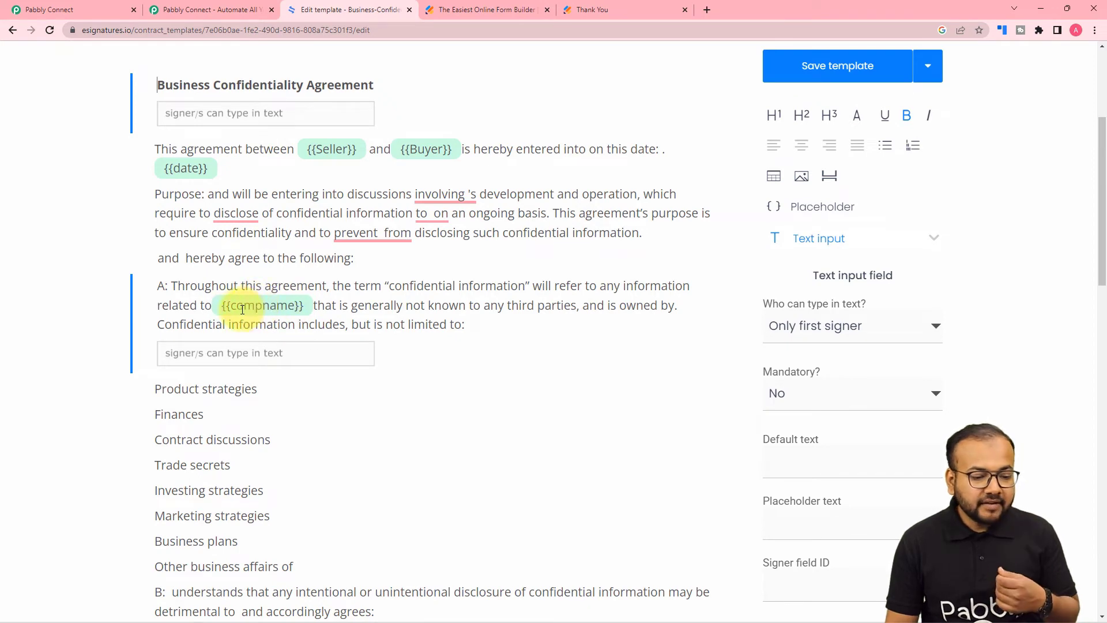
pyautogui.scroll(-4, 300, 312)
pyautogui.scroll(-2, 298, 313)
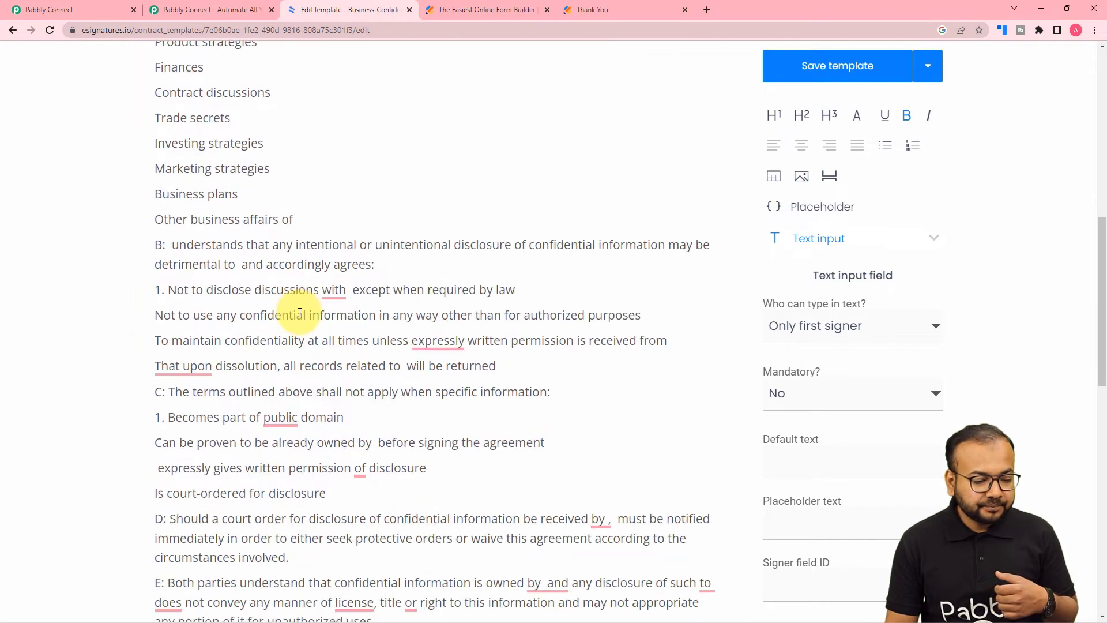
pyautogui.scroll(6, 52, 218)
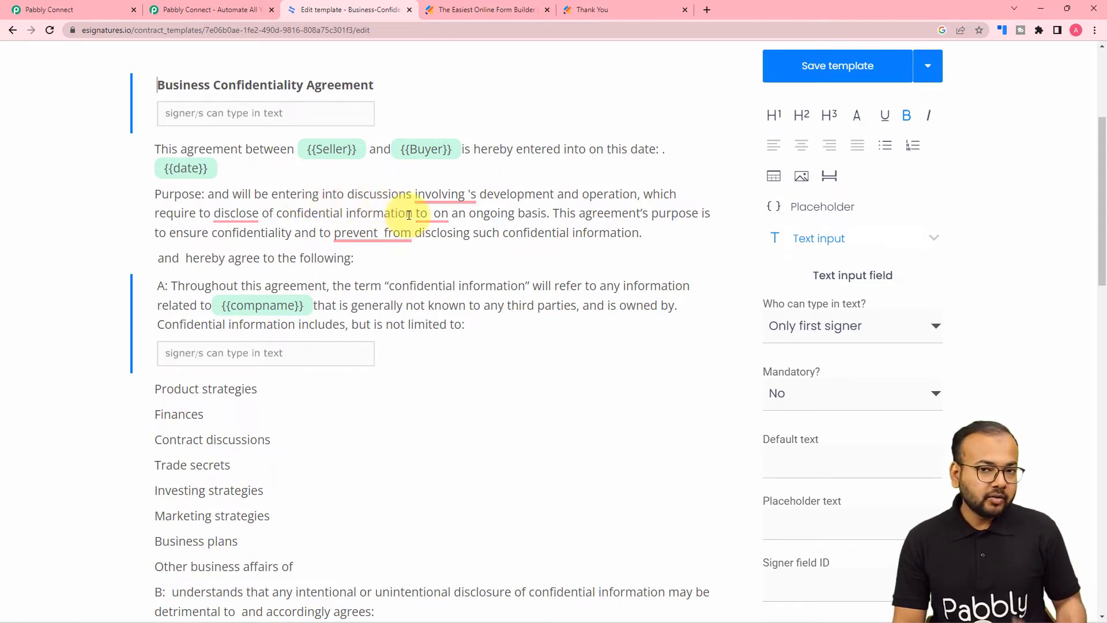
# Return to Pabbly Connect and select Business-Confidentiality-Agreement as the contract template.
pyautogui.click(71, 7)
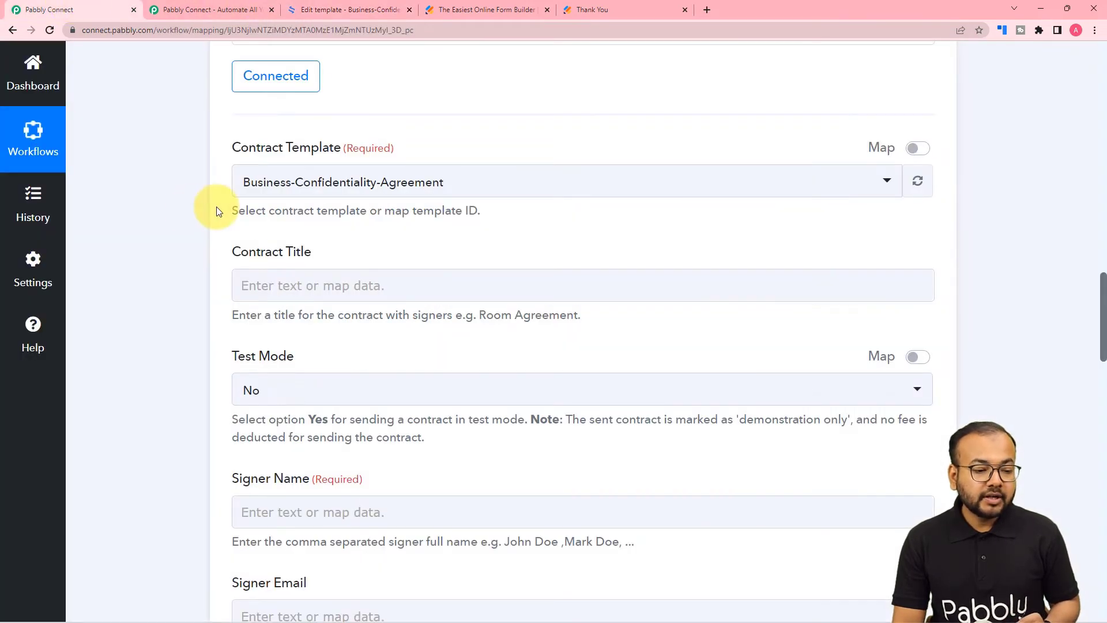
pyautogui.click(330, 193)
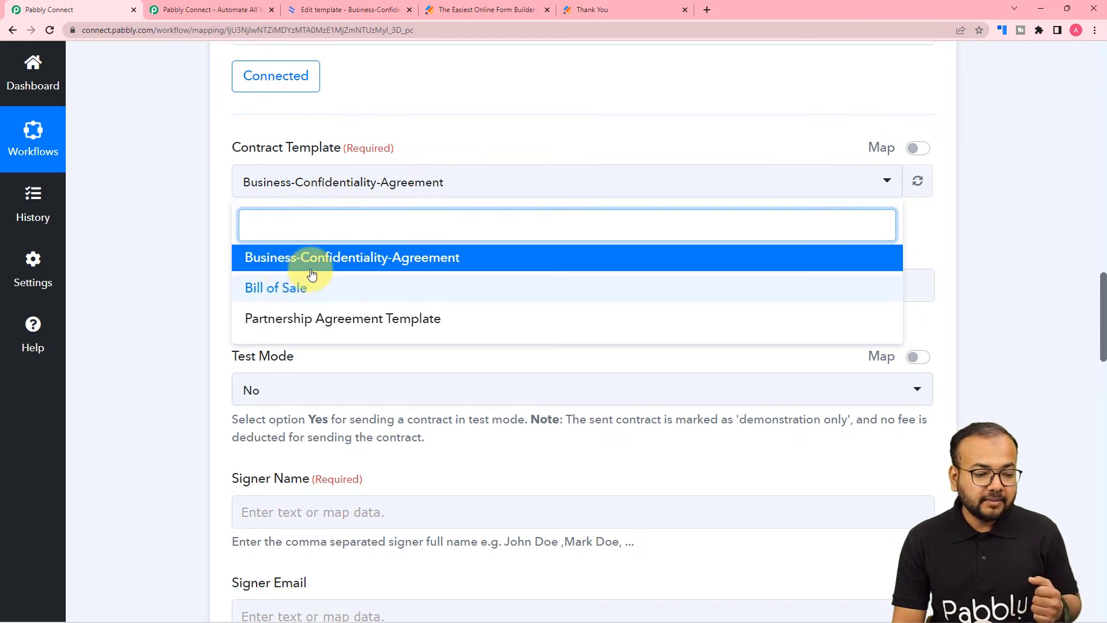
pyautogui.click(332, 264)
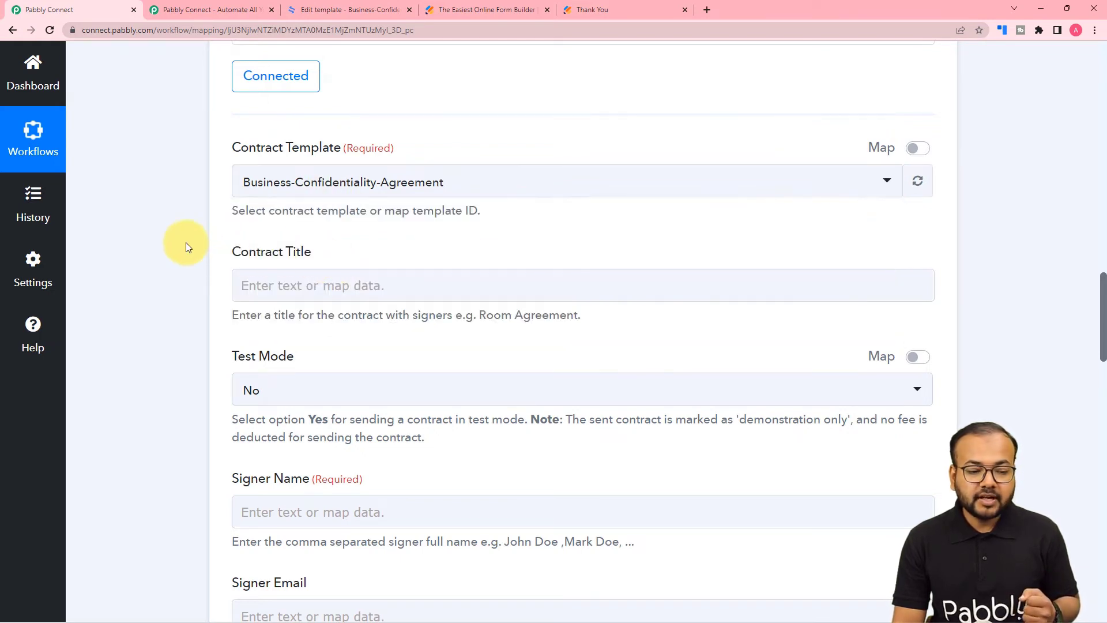
# Compare the Create Contract fields and captured form data with the date placeholder in the eSignatures.io template, ending in the workflow.
pyautogui.scroll(-3, 186, 245)
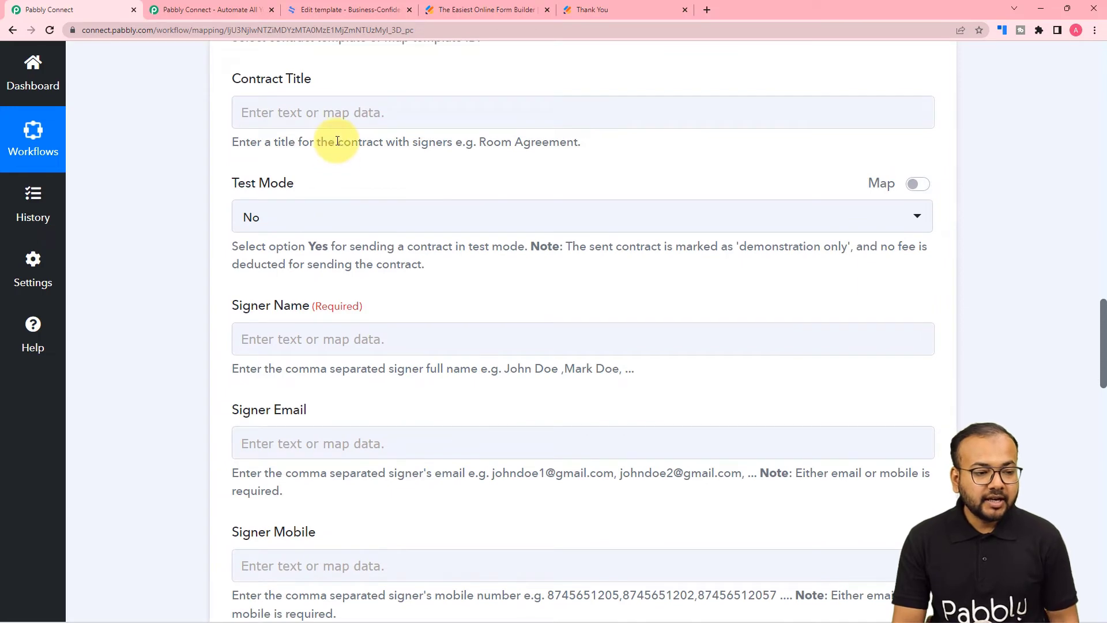
pyautogui.click(341, 120)
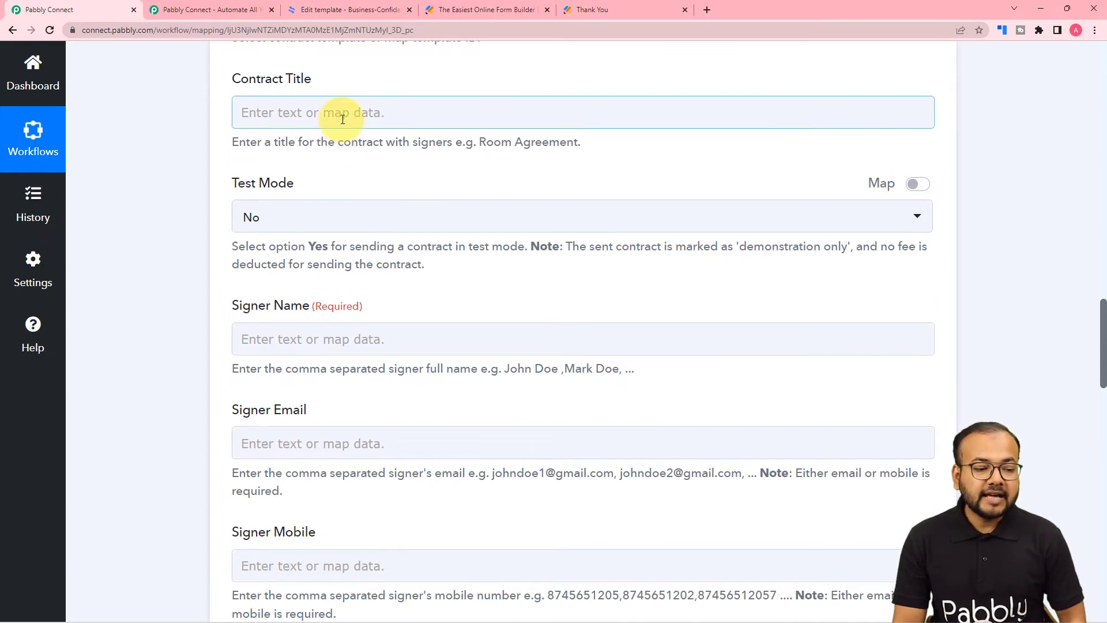
pyautogui.scroll(-1, 299, 262)
pyautogui.scroll(7, 288, 268)
pyautogui.scroll(8, 311, 271)
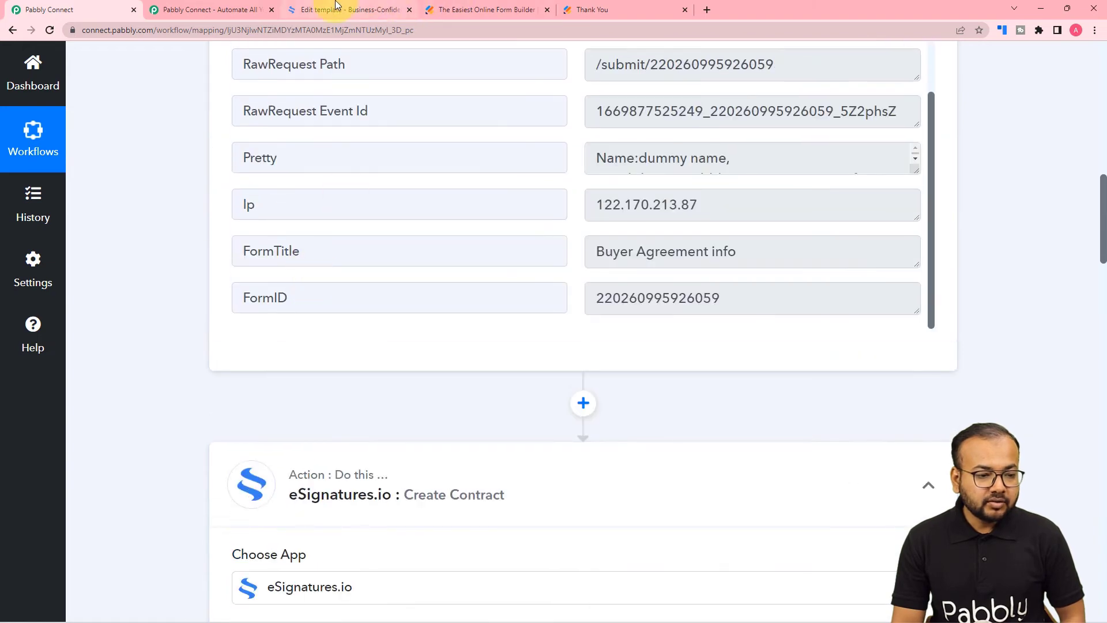
pyautogui.click(337, 8)
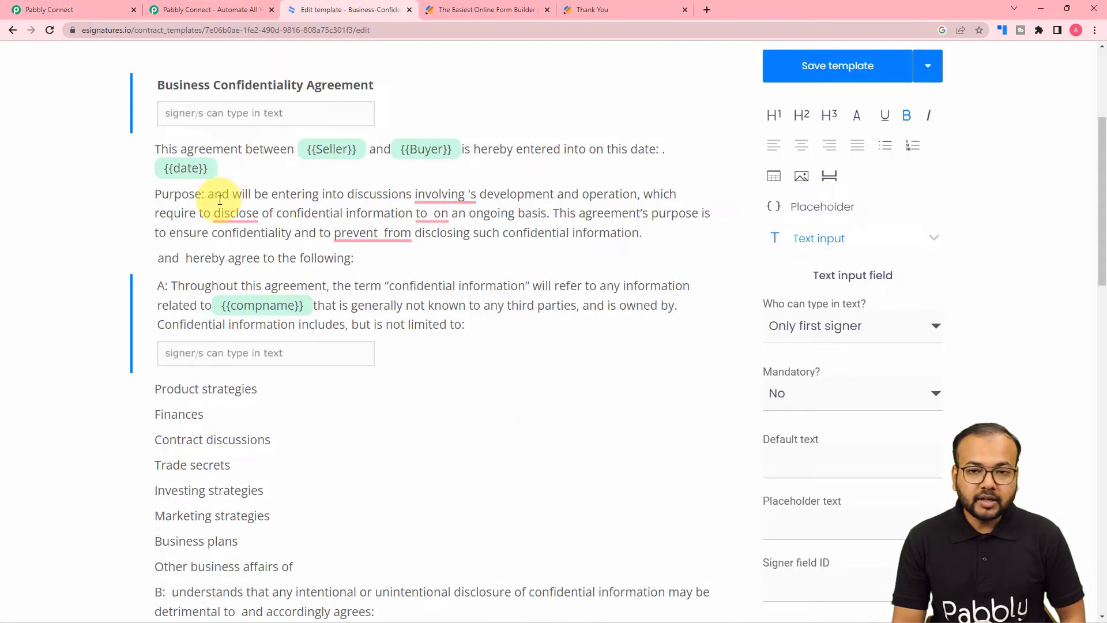
pyautogui.click(94, 12)
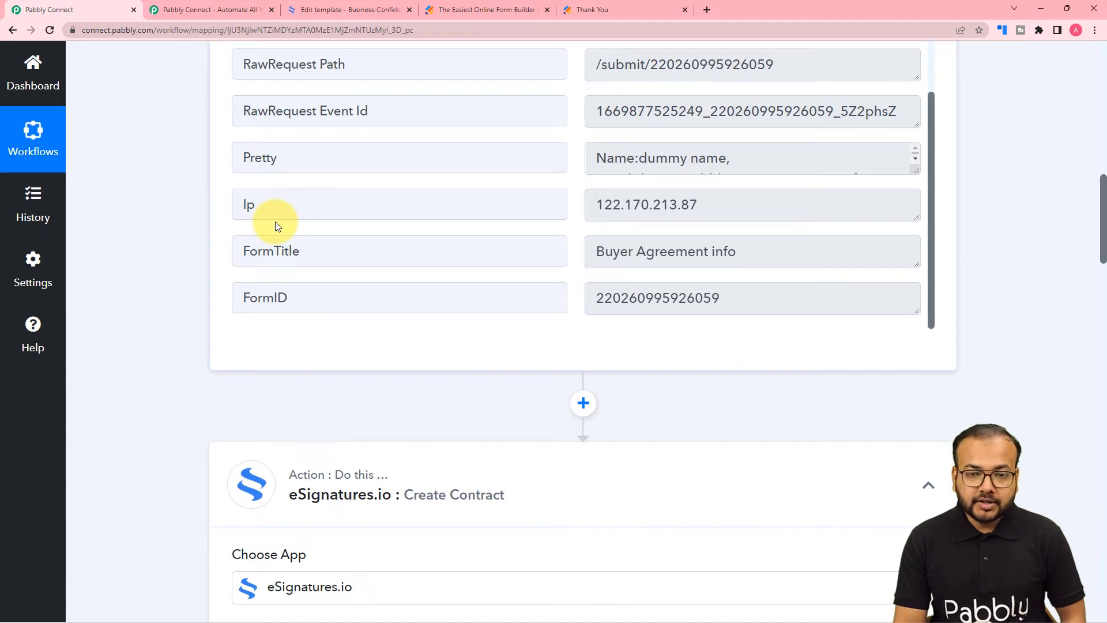
# Insert an action step between the Jotform trigger and the eSignatures.io action, search for "date" and choose Date/Time Formatter.
pyautogui.click(583, 407)
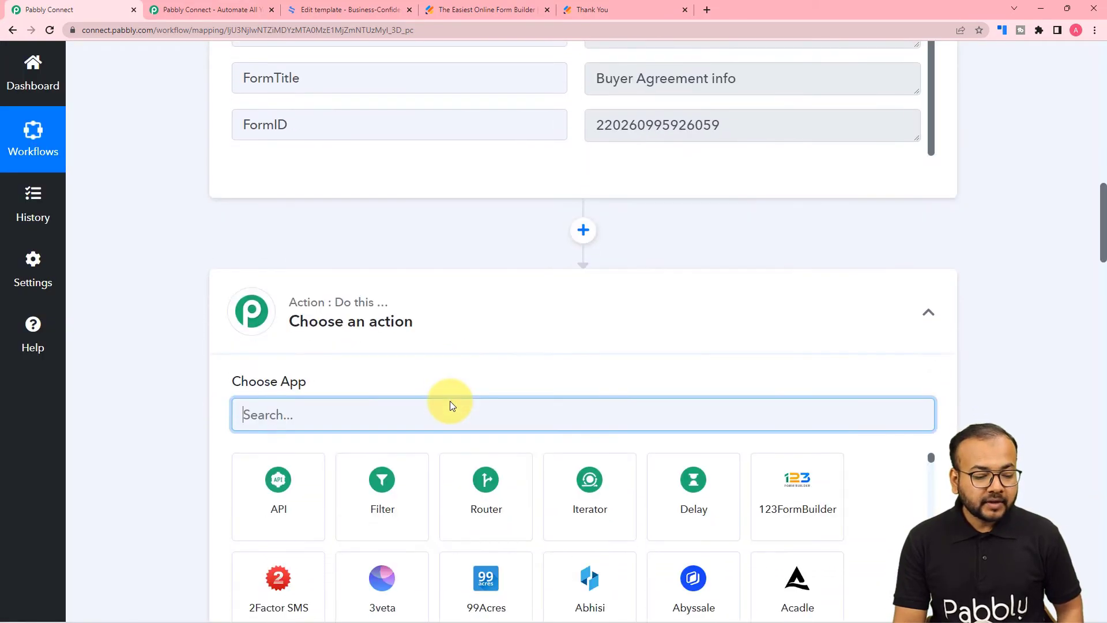
pyautogui.write('d')
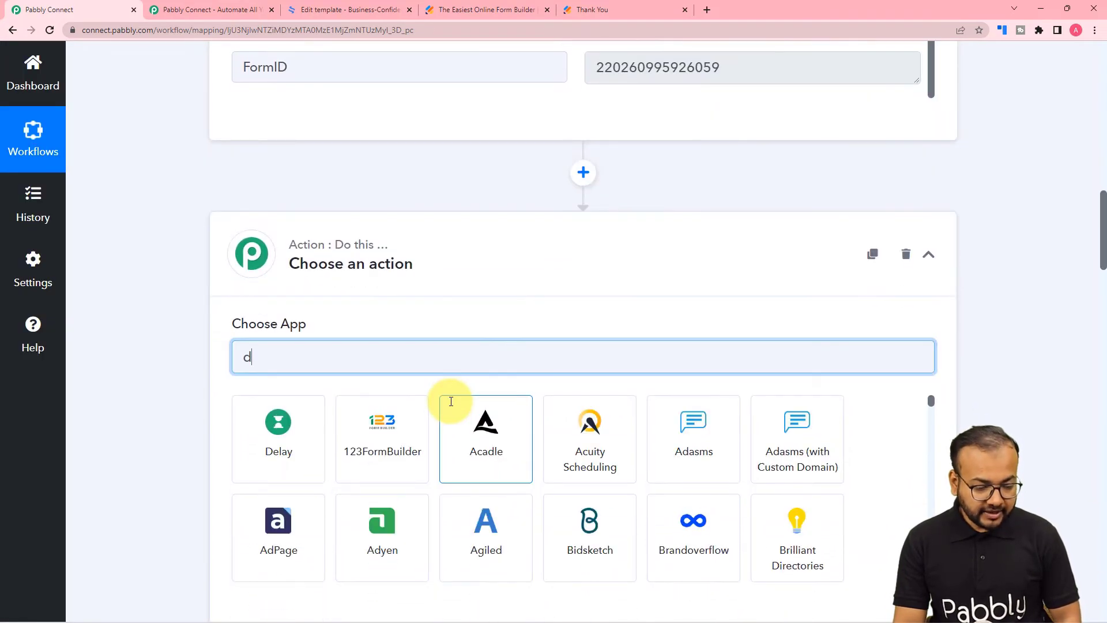
pyautogui.write('ate')
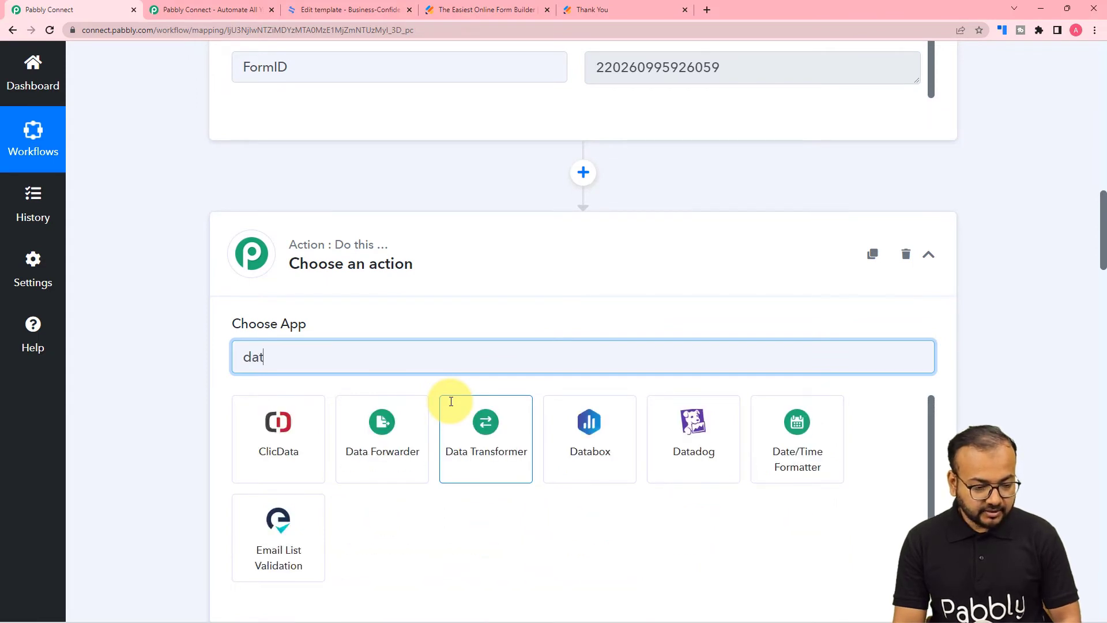
pyautogui.click(278, 447)
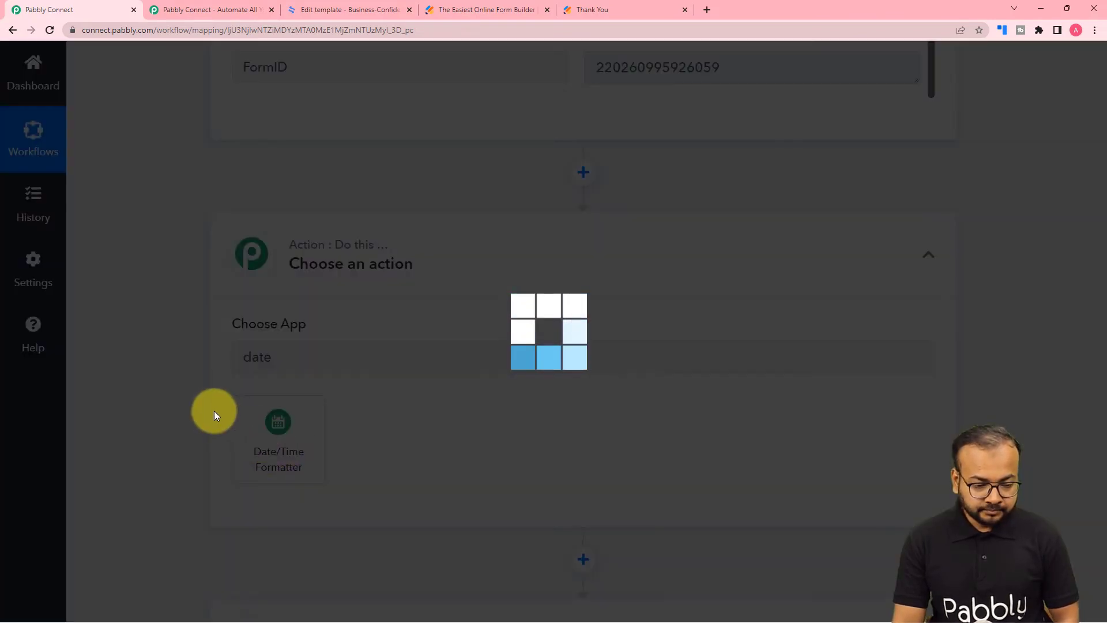
# Set the Date/Time Formatter's action event to Current Date and connect it.
pyautogui.scroll(-2, 214, 411)
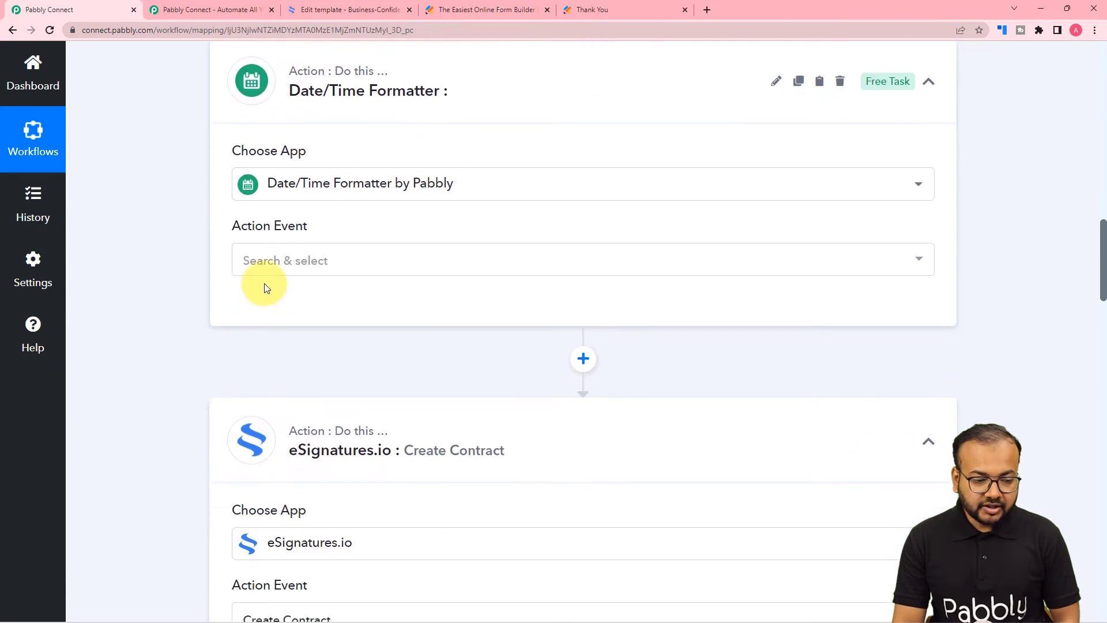
pyautogui.click(266, 271)
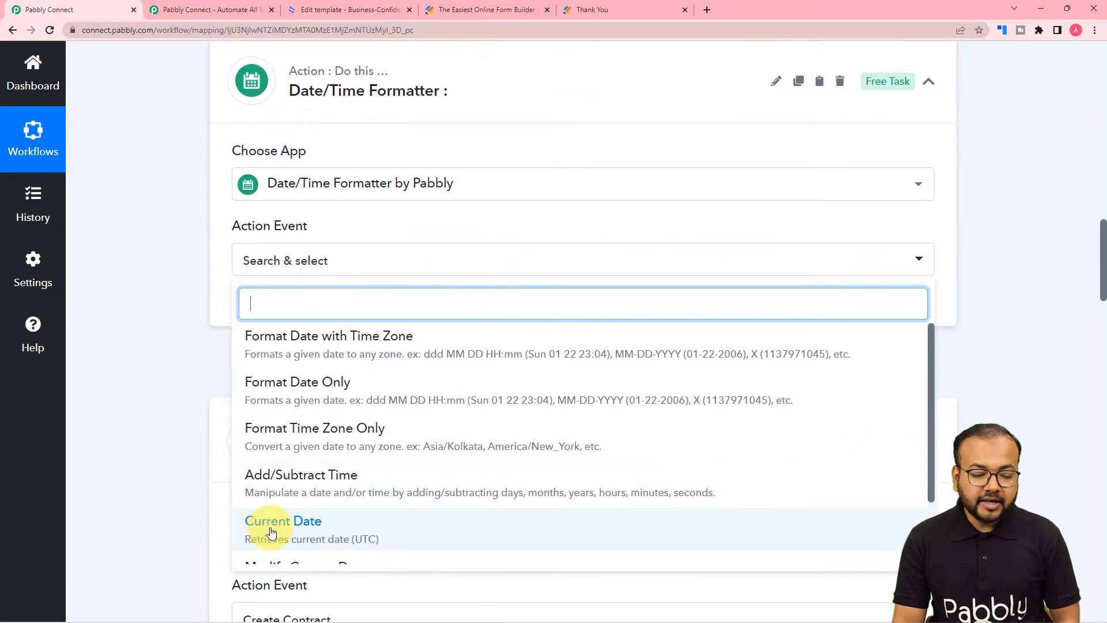
pyautogui.click(323, 540)
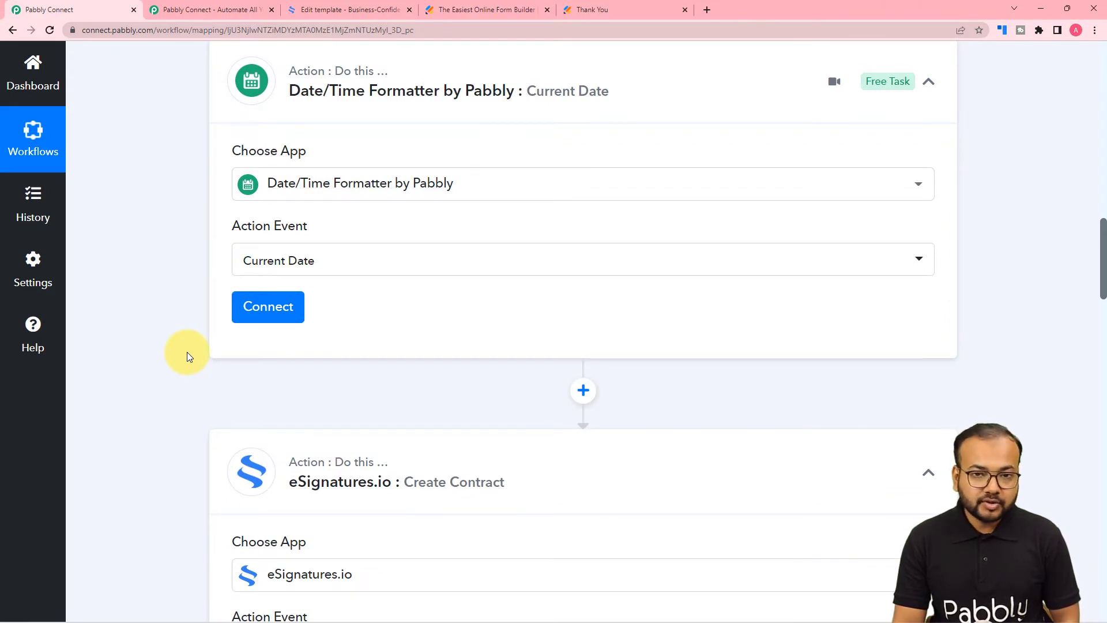
pyautogui.click(246, 310)
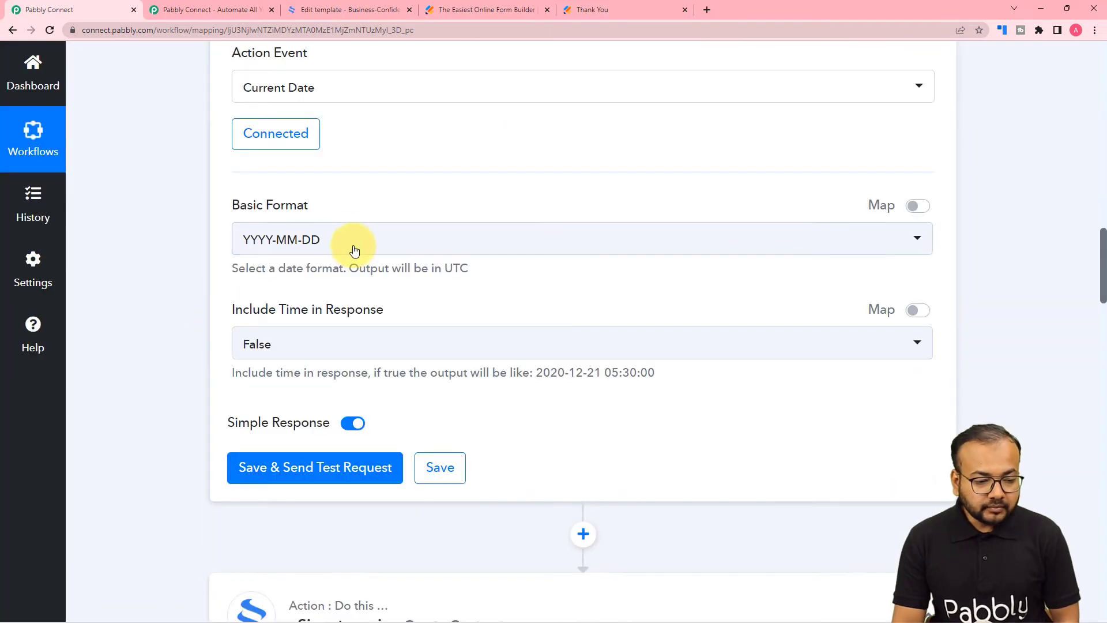
# Set the current date's basic format to DD-MM-YYYY, then save the step and send a test request.
pyautogui.click(353, 240)
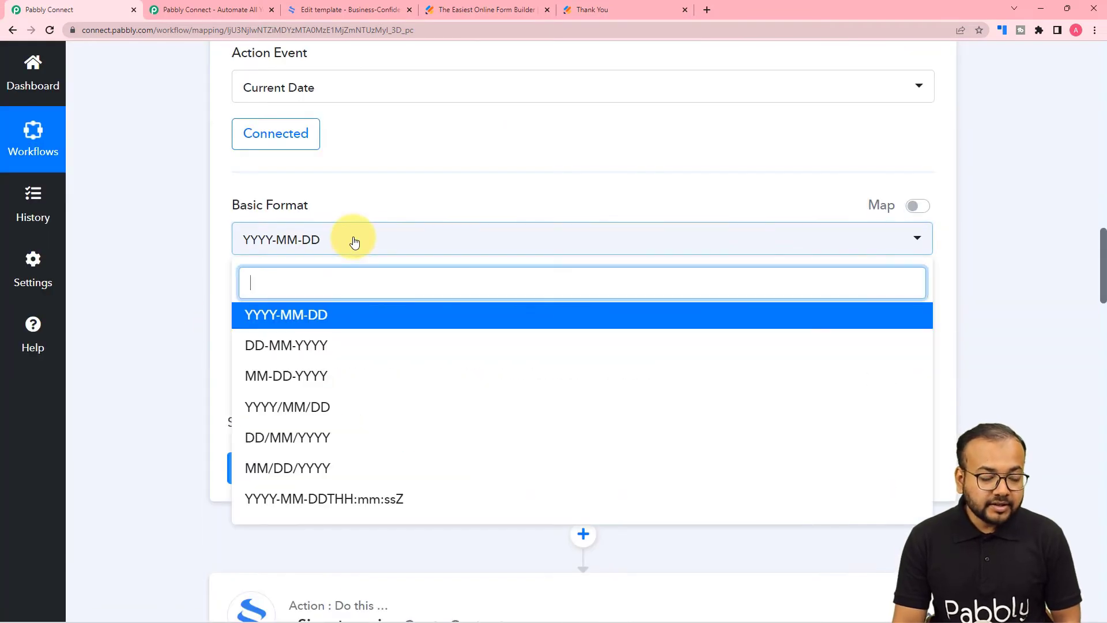
pyautogui.click(265, 346)
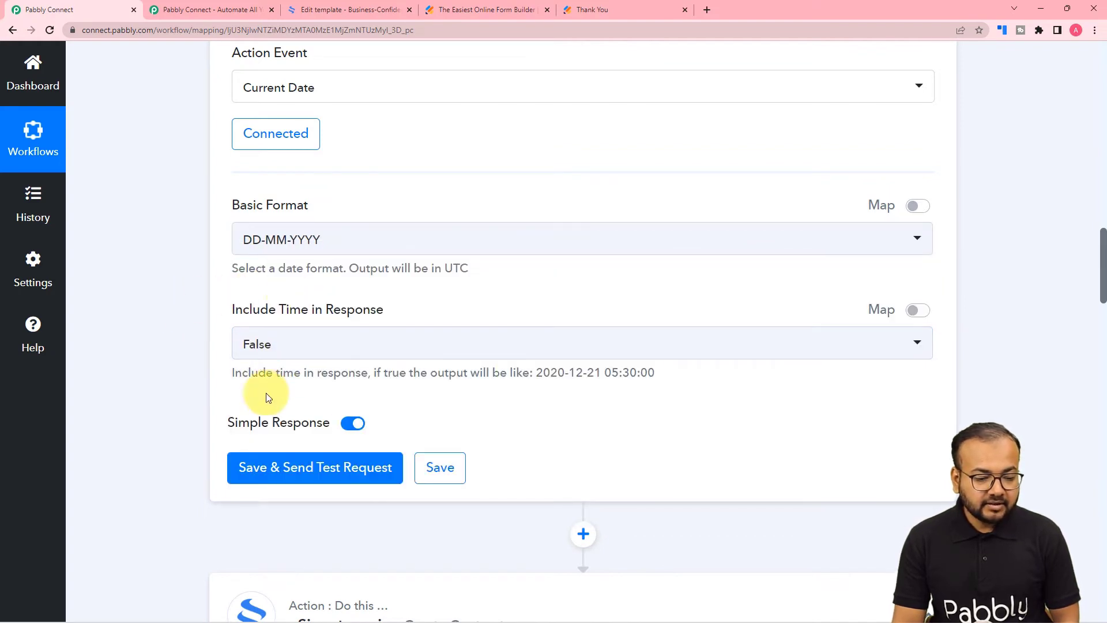
pyautogui.scroll(-1, 299, 346)
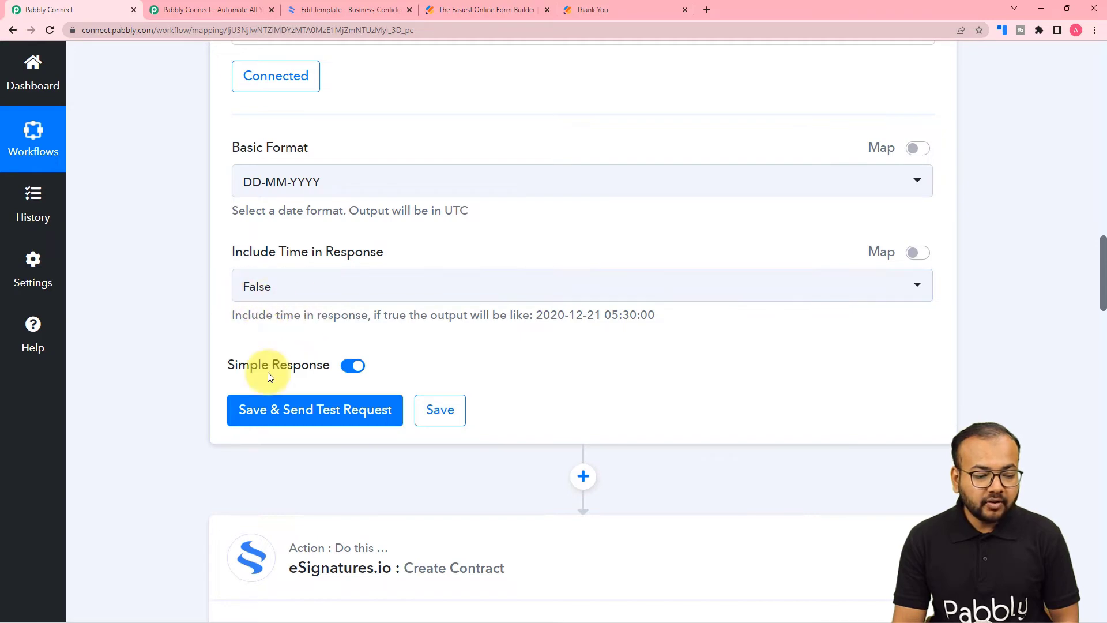
pyautogui.click(248, 410)
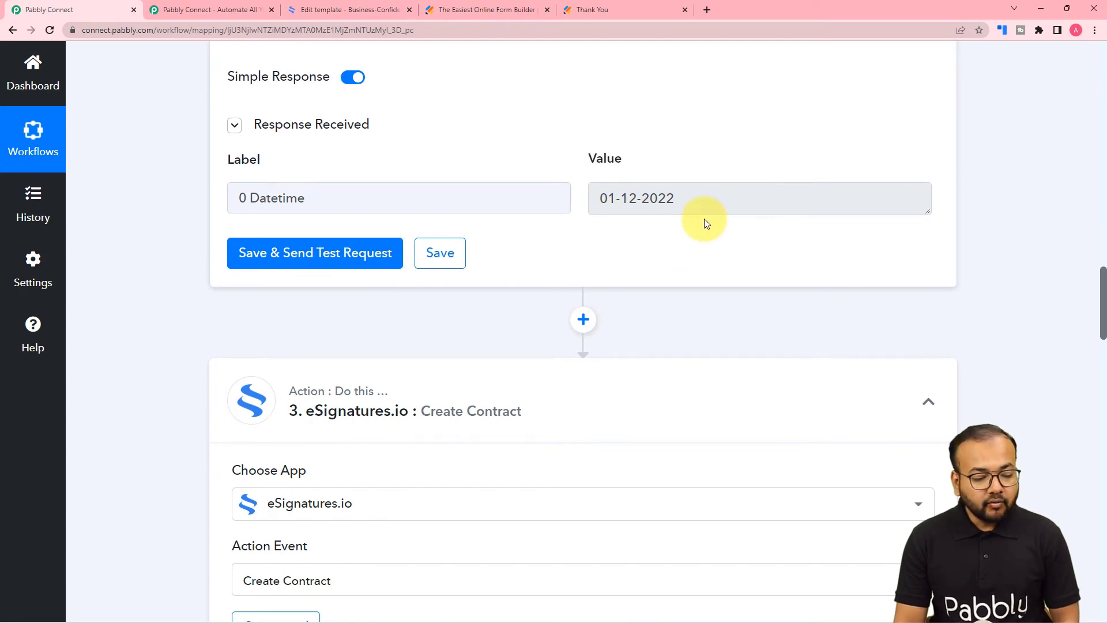
# Review the Create Contract template and signer fields, and check which previous-step data can be mapped to the contract title.
pyautogui.scroll(-8, 707, 223)
pyautogui.scroll(-2, 707, 223)
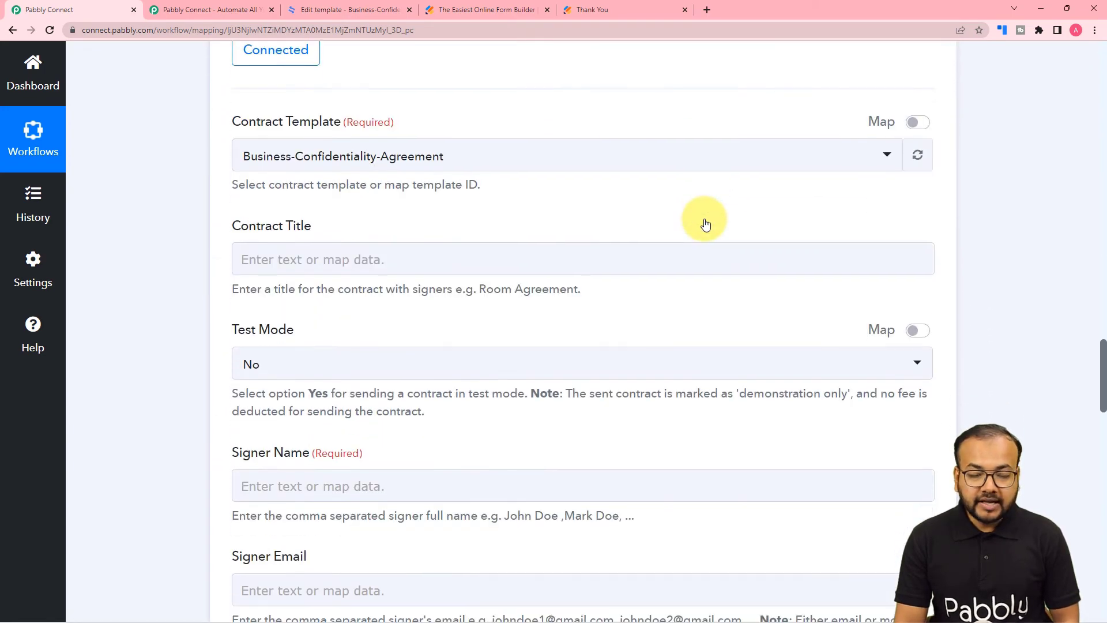
pyautogui.scroll(-1, 707, 223)
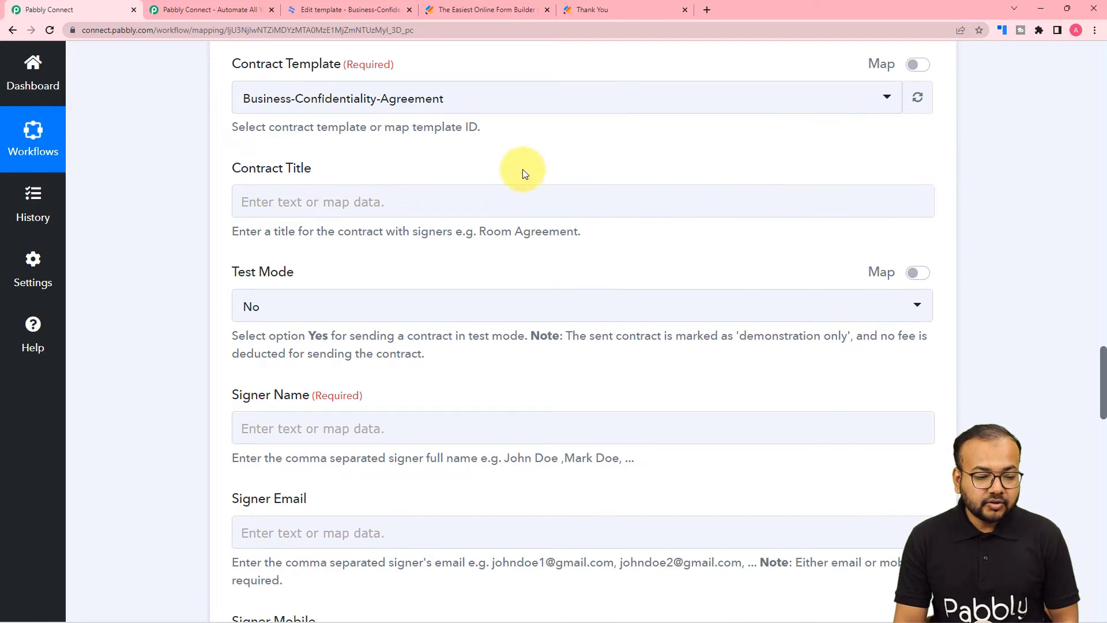
pyautogui.scroll(-7, 382, 545)
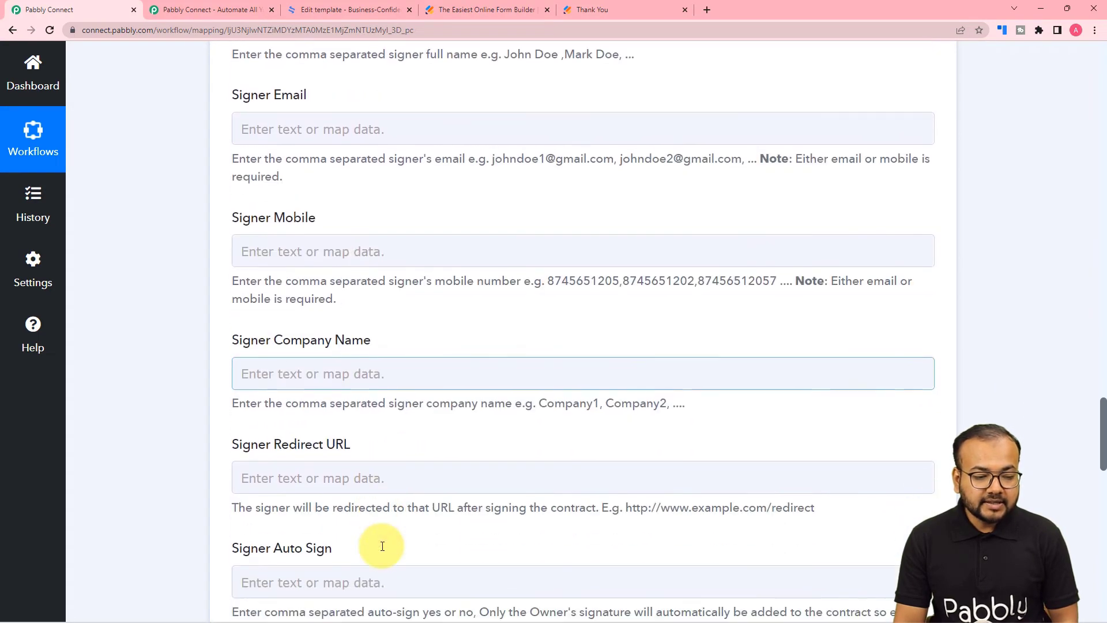
pyautogui.scroll(9, 463, 520)
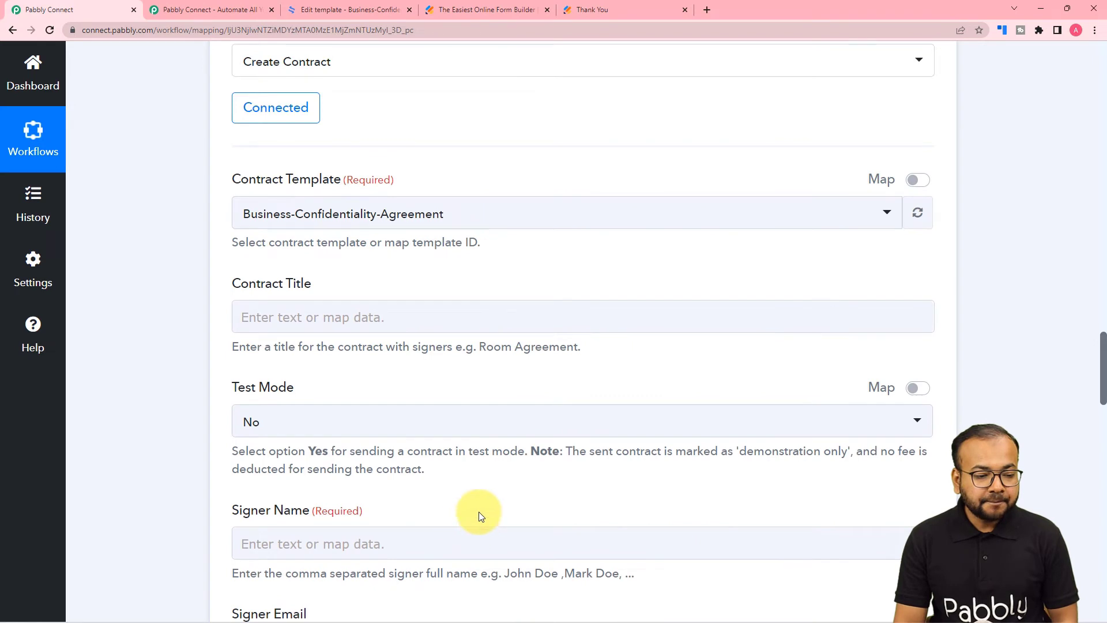
pyautogui.click(357, 319)
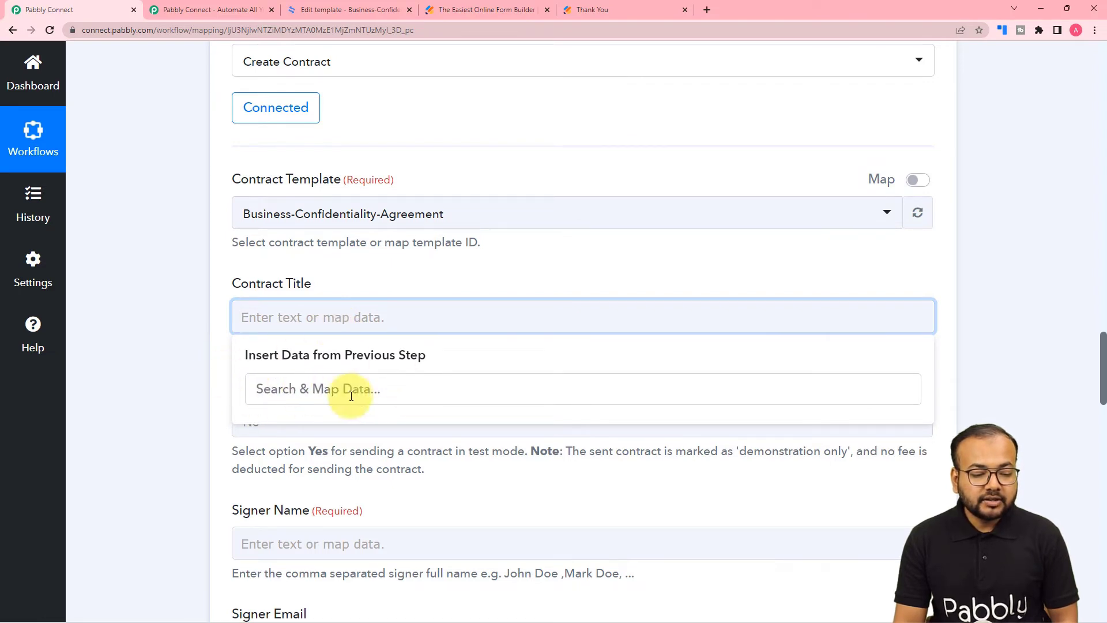
pyautogui.click(188, 358)
pyautogui.scroll(3, 205, 372)
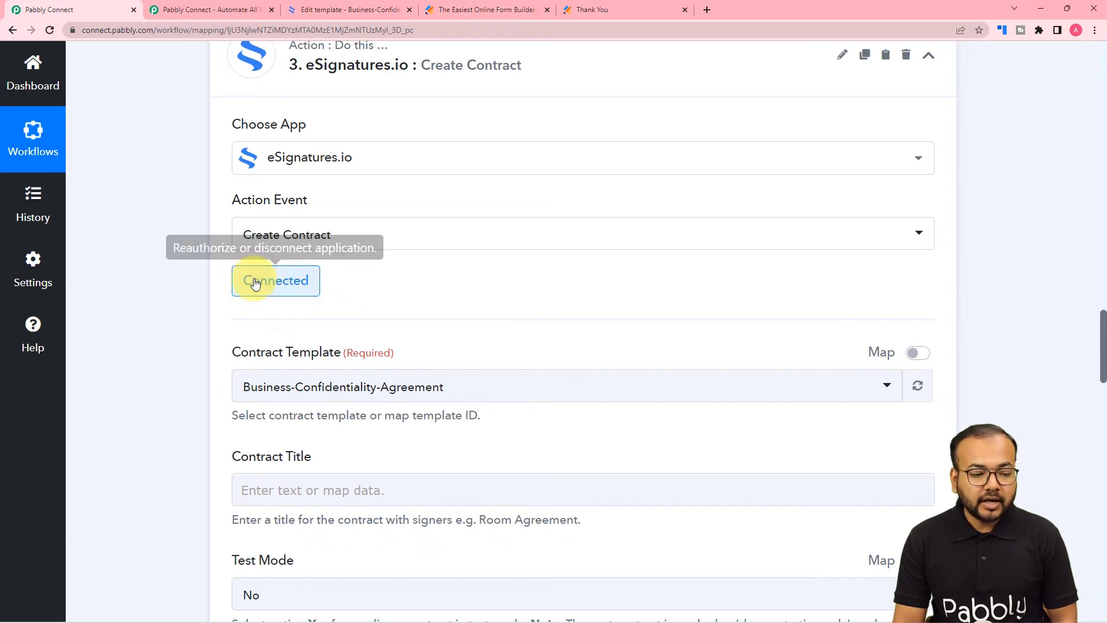
# Reconnect the Create Contract action using the existing eSignatures.io connection eSignatures.io #16.
pyautogui.click(288, 285)
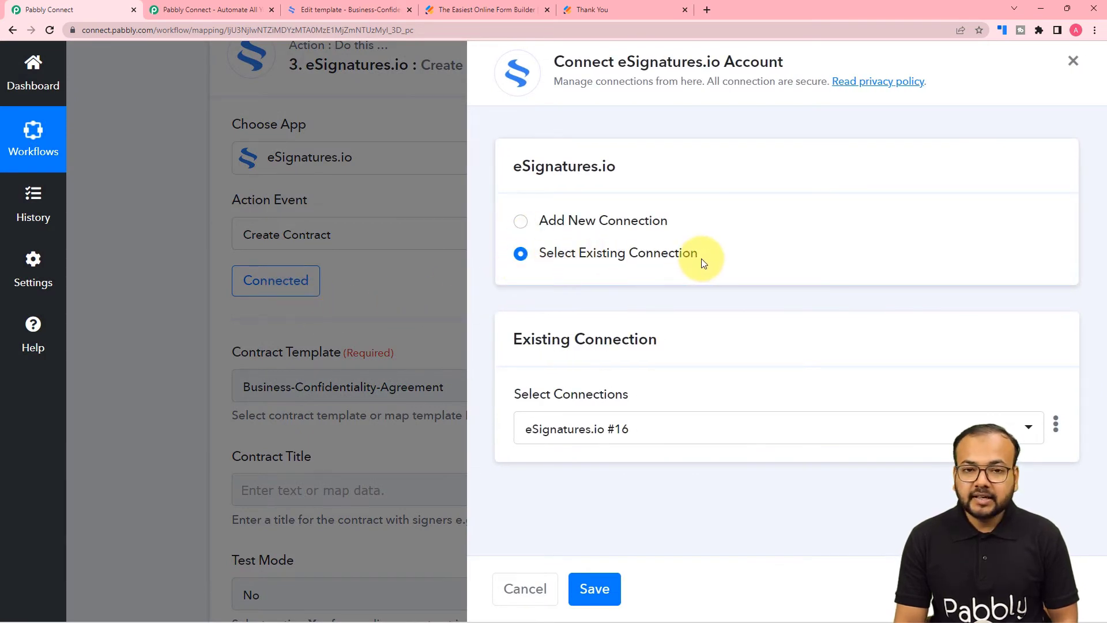
pyautogui.click(594, 588)
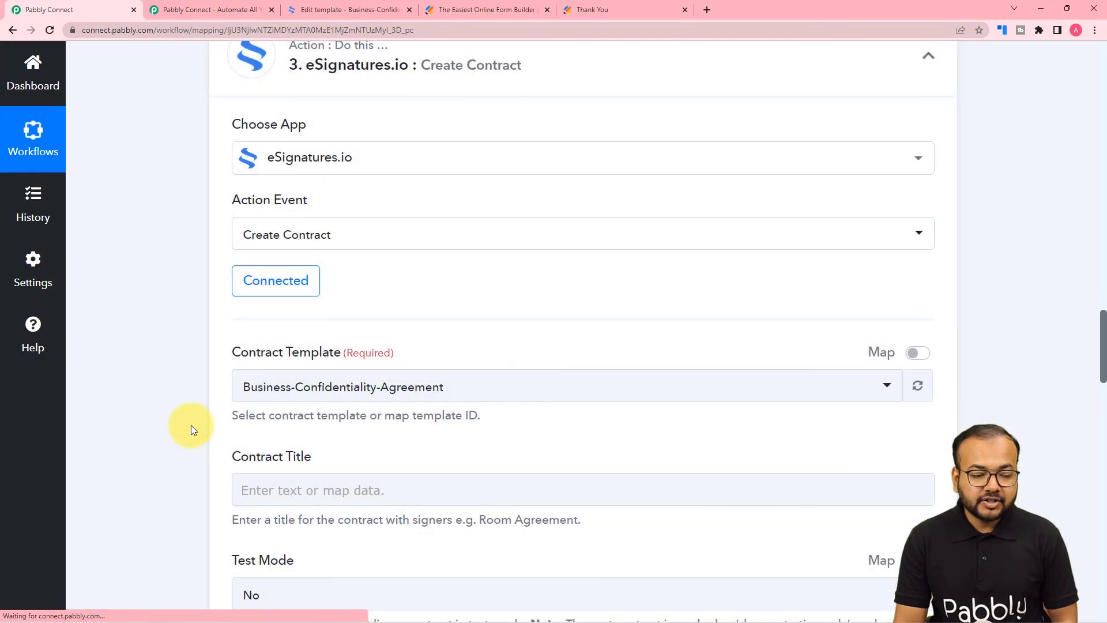
# Map the Contract Title to the FormTitle value of the Jotform response.
pyautogui.scroll(-4, 191, 424)
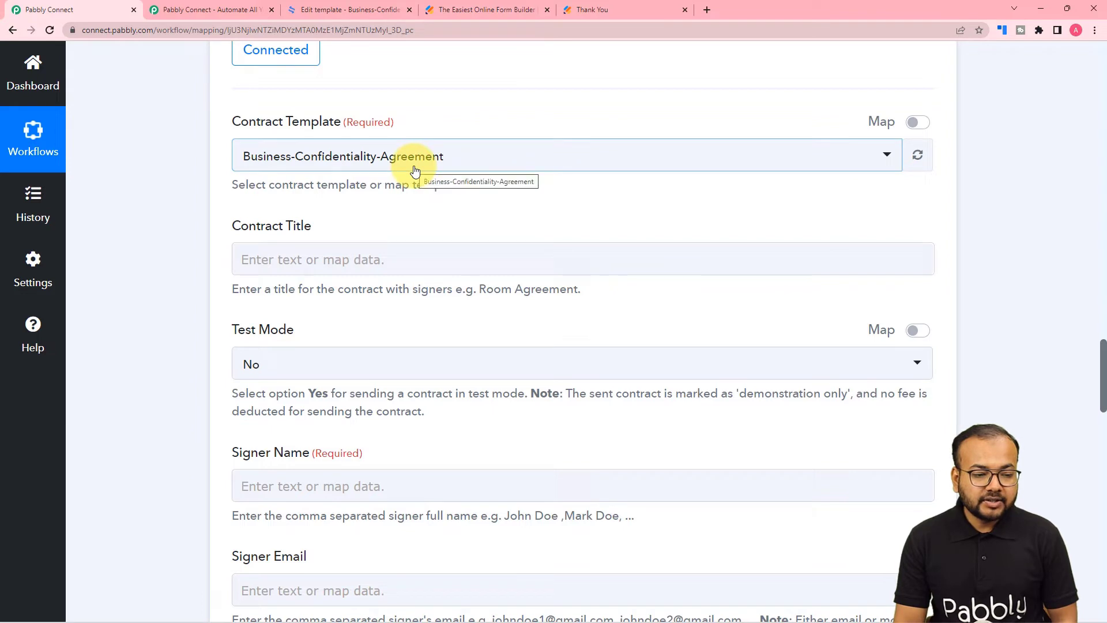
pyautogui.click(309, 259)
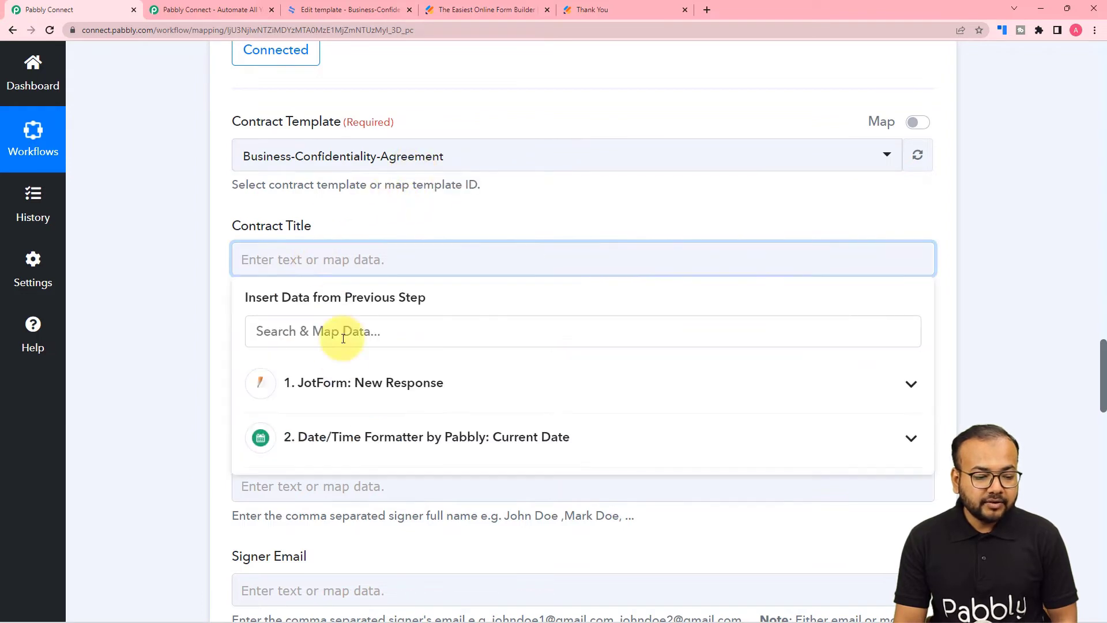
pyautogui.click(181, 257)
pyautogui.click(289, 257)
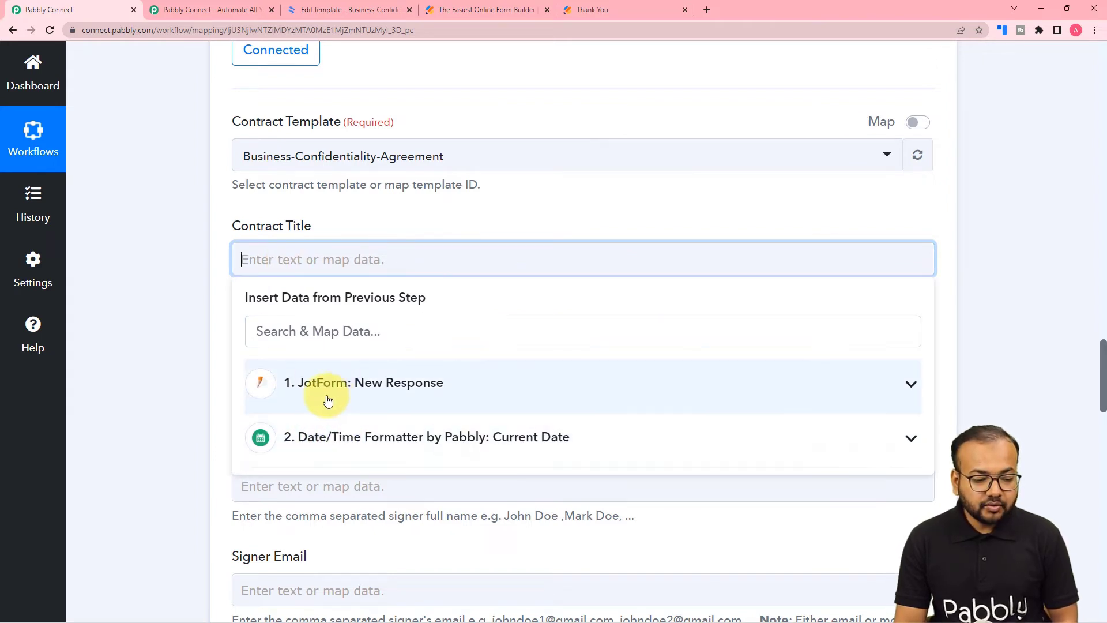
pyautogui.click(331, 400)
pyautogui.scroll(-3, 363, 455)
pyautogui.scroll(-5, 363, 455)
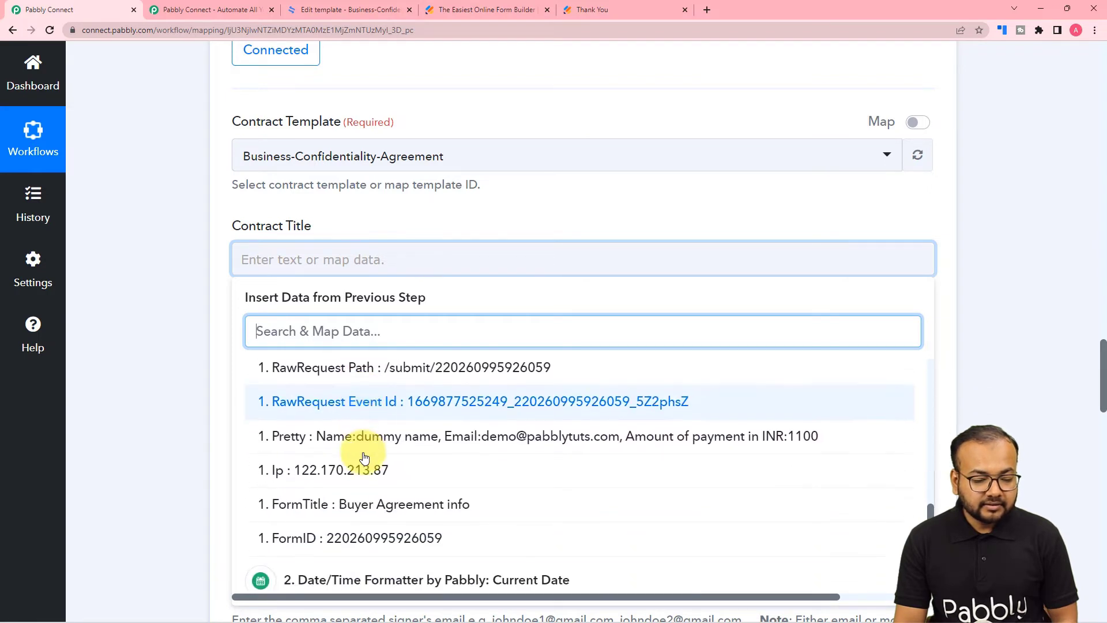
pyautogui.scroll(-1, 364, 456)
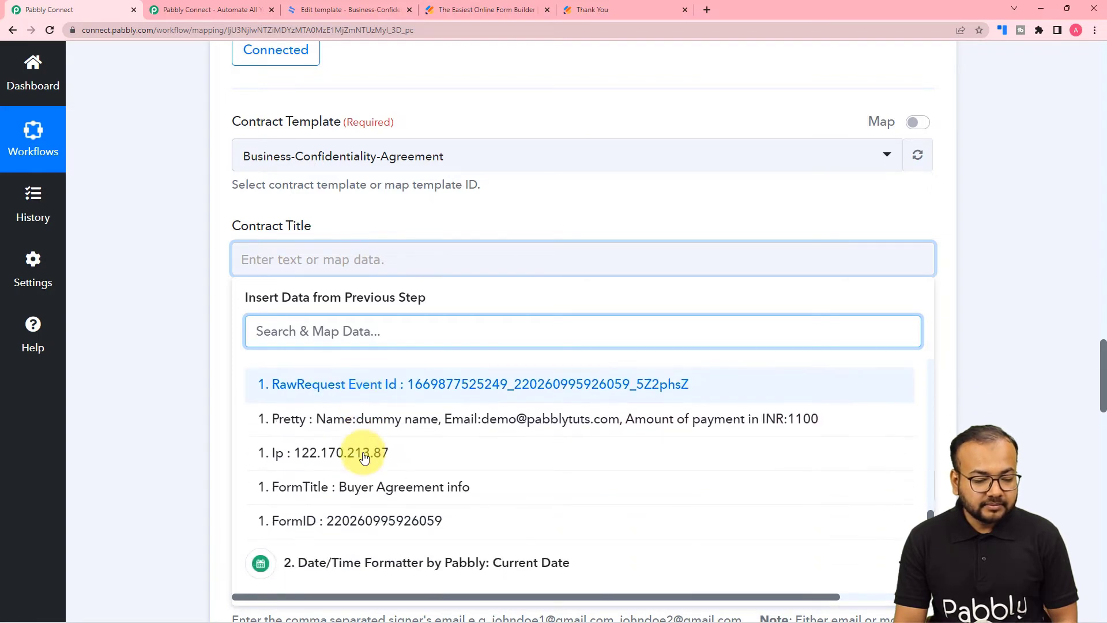
pyautogui.click(399, 505)
pyautogui.click(143, 362)
# Set the contract's Test Mode to Yes.
pyautogui.scroll(-3, 143, 362)
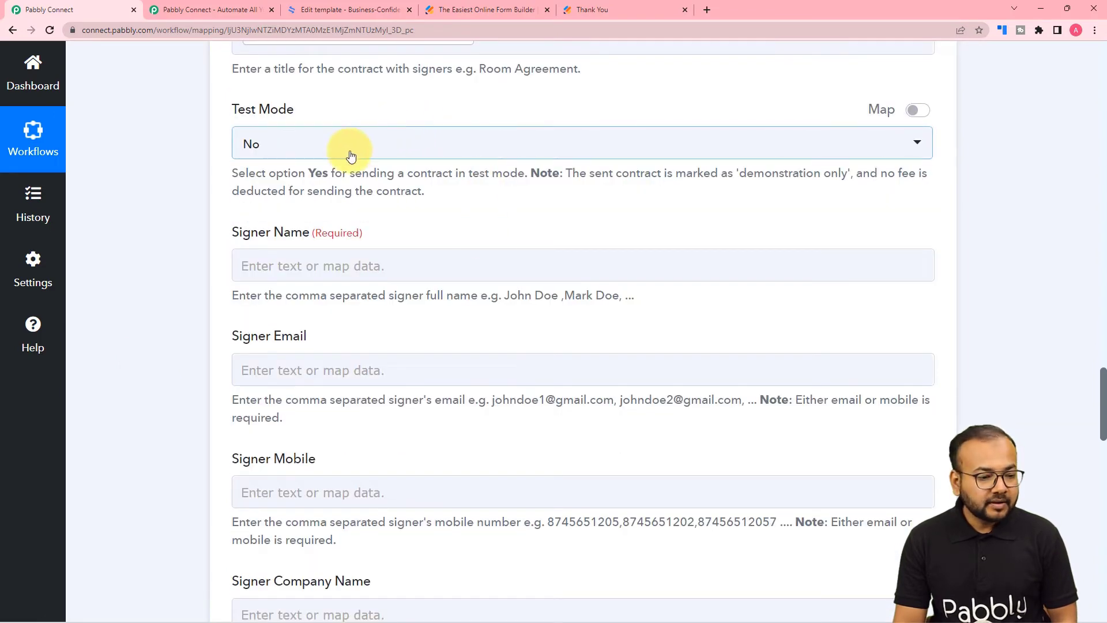
pyautogui.click(326, 151)
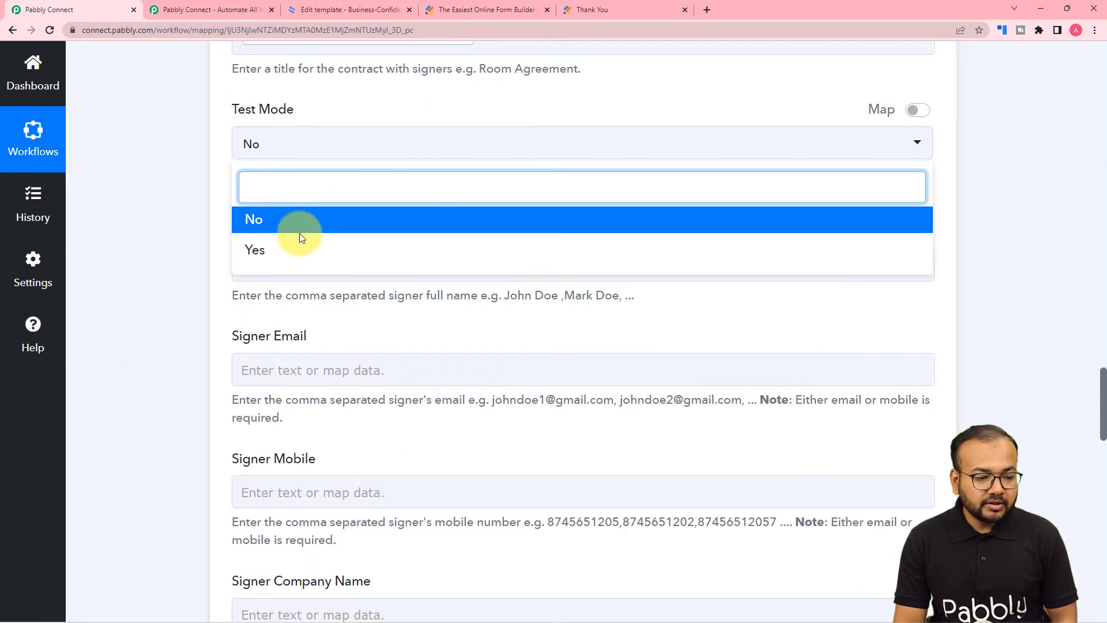
pyautogui.click(271, 248)
# Map the Signer Name to the Jotform response's Q3 Name First followed by Q3 Name Last.
pyautogui.scroll(-2, 367, 146)
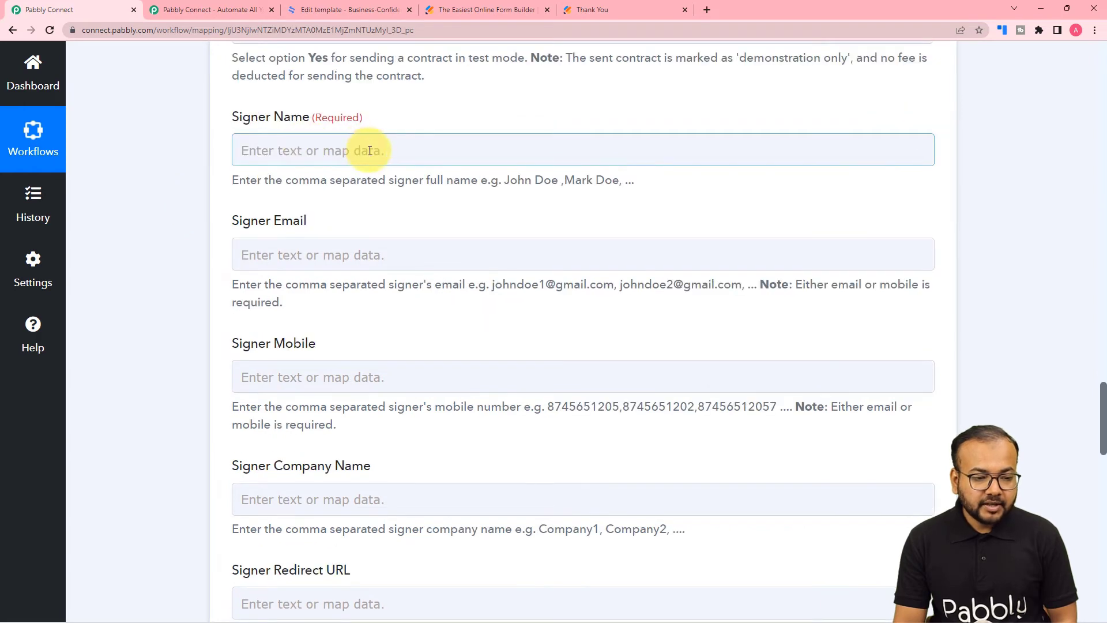
pyautogui.click(363, 150)
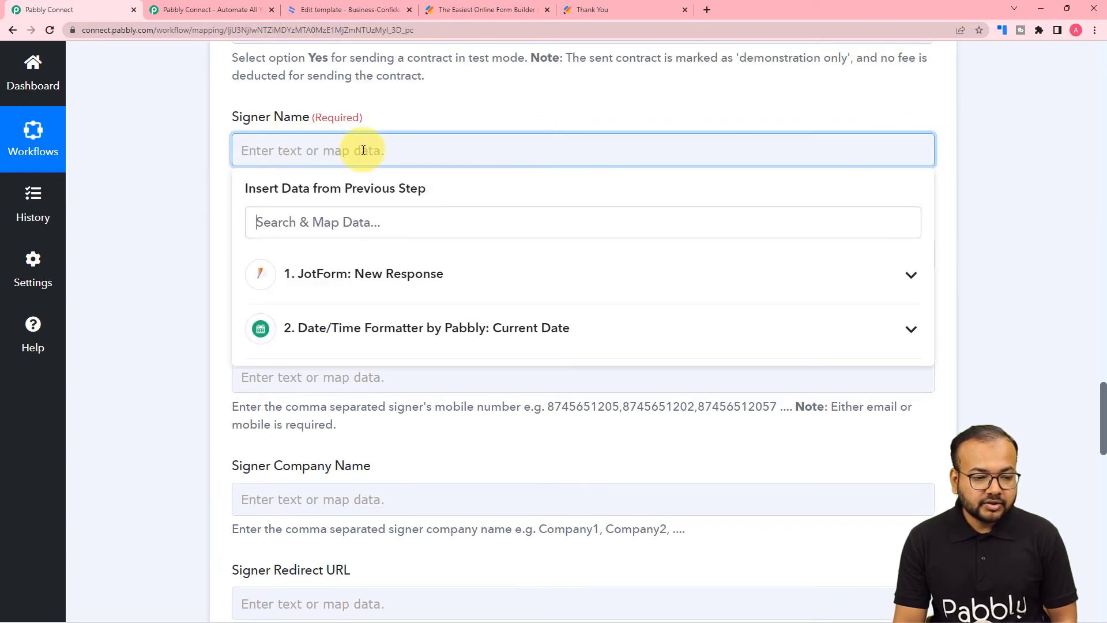
pyautogui.click(350, 282)
pyautogui.scroll(-3, 381, 449)
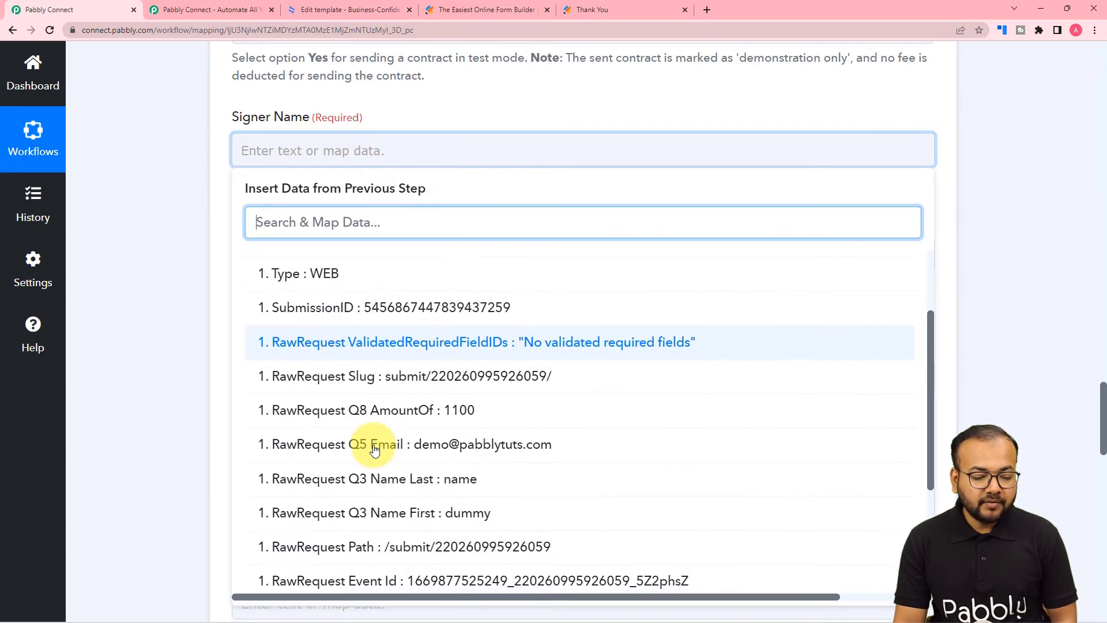
pyautogui.click(419, 456)
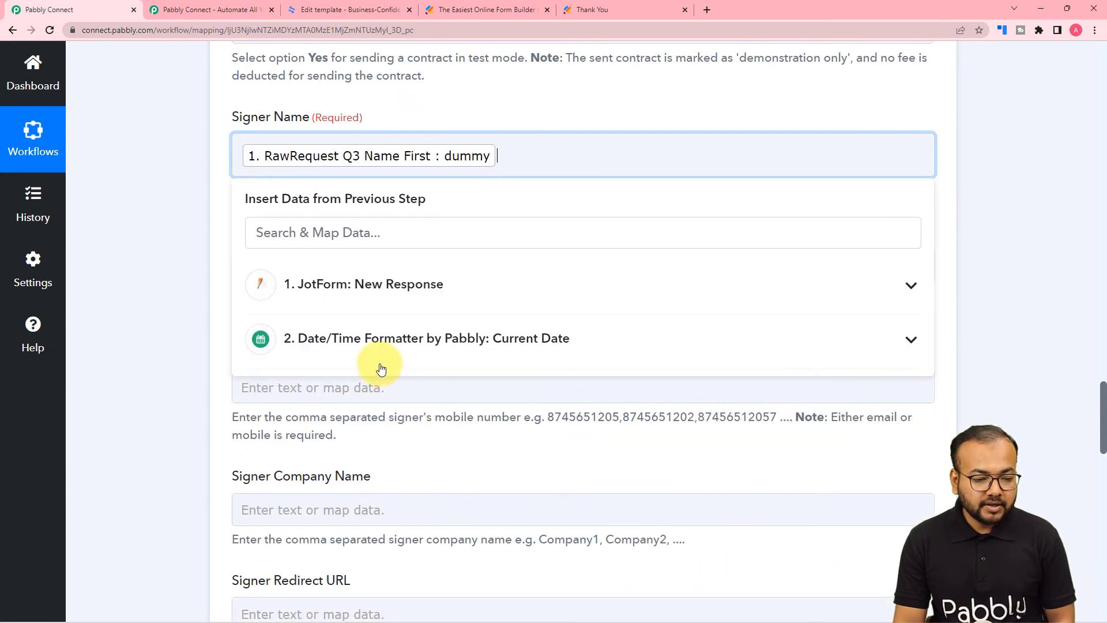
pyautogui.click(366, 284)
pyautogui.scroll(-3, 416, 470)
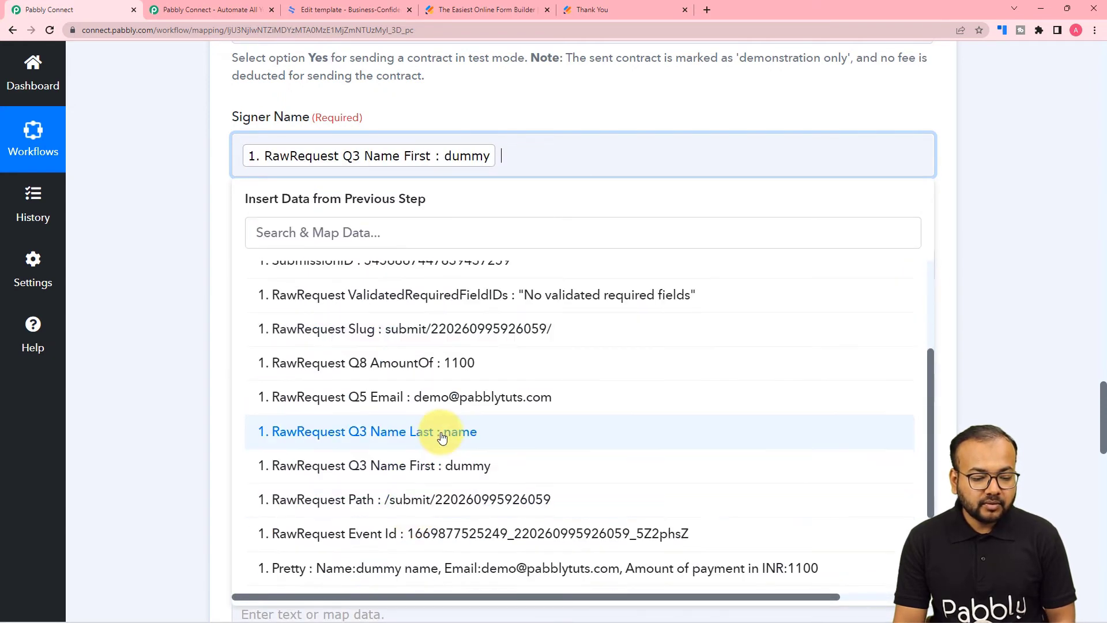
pyautogui.click(440, 432)
# Map the Signer Email to the Jotform response's Q5 Email value.
pyautogui.scroll(-2, 223, 296)
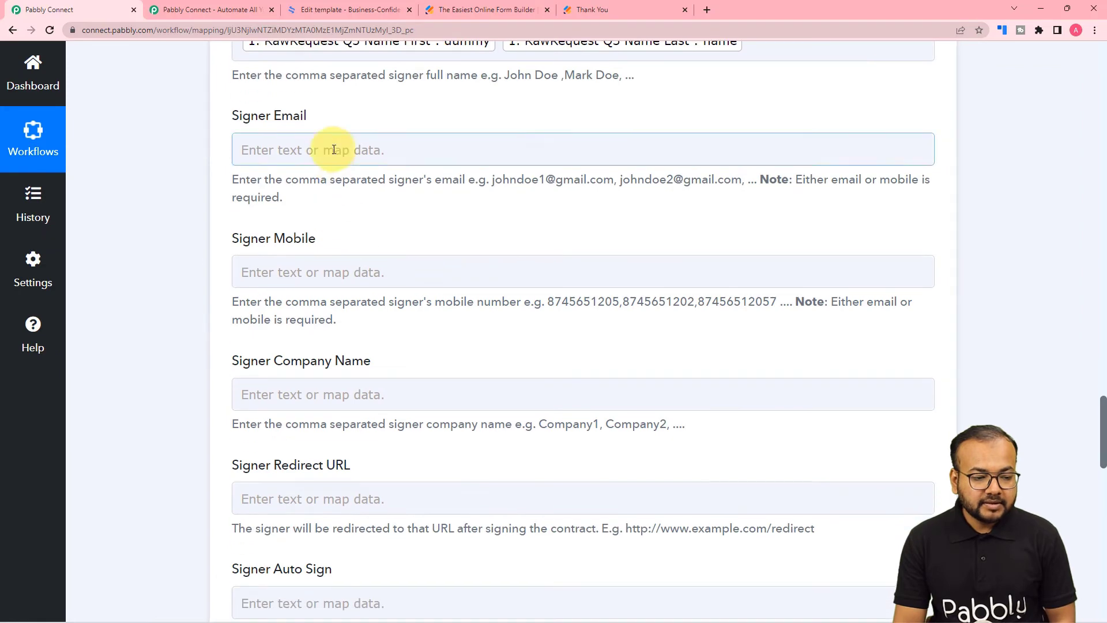
pyautogui.click(334, 149)
pyautogui.click(369, 273)
pyautogui.scroll(-2, 378, 403)
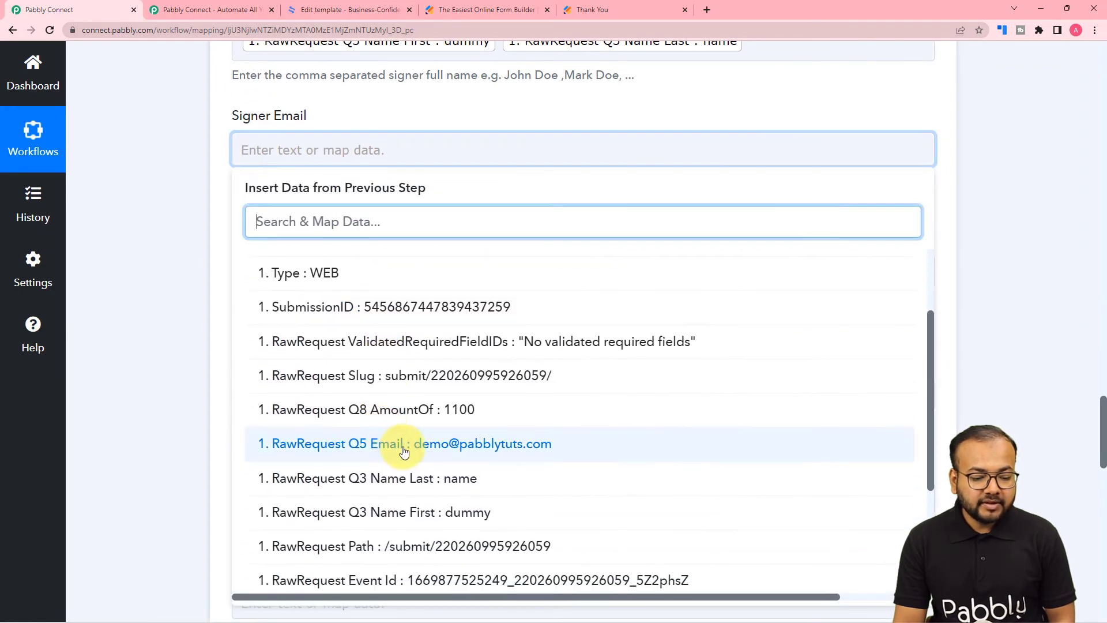
pyautogui.click(403, 447)
pyautogui.click(199, 334)
# Check the Jotform response data for a value that can be mapped to Signer Mobile.
pyautogui.scroll(-2, 199, 334)
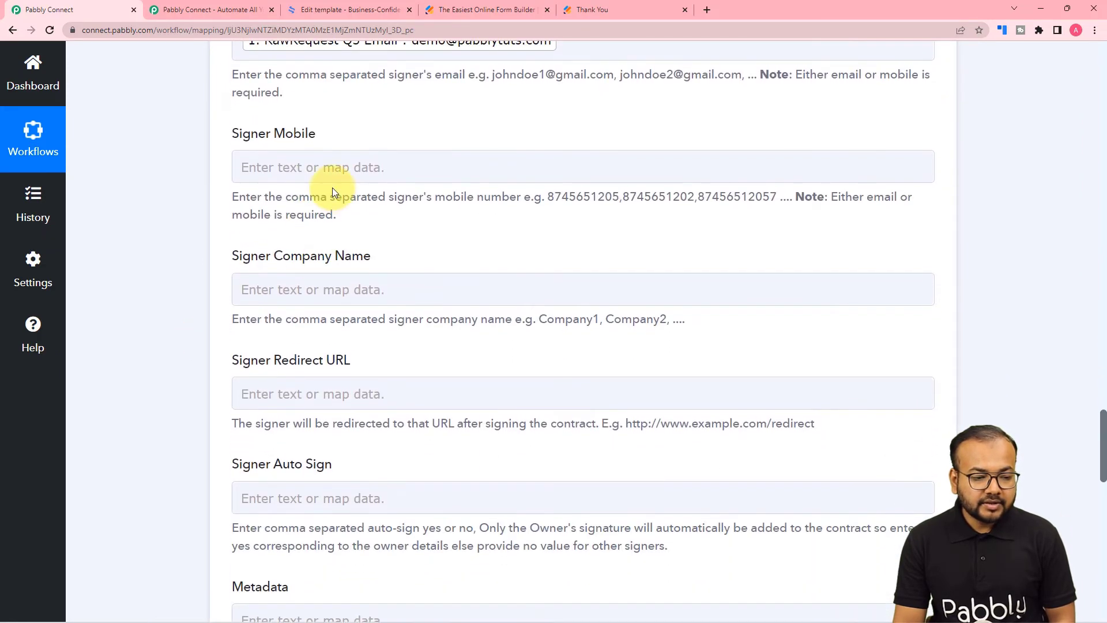
pyautogui.click(339, 168)
pyautogui.click(365, 295)
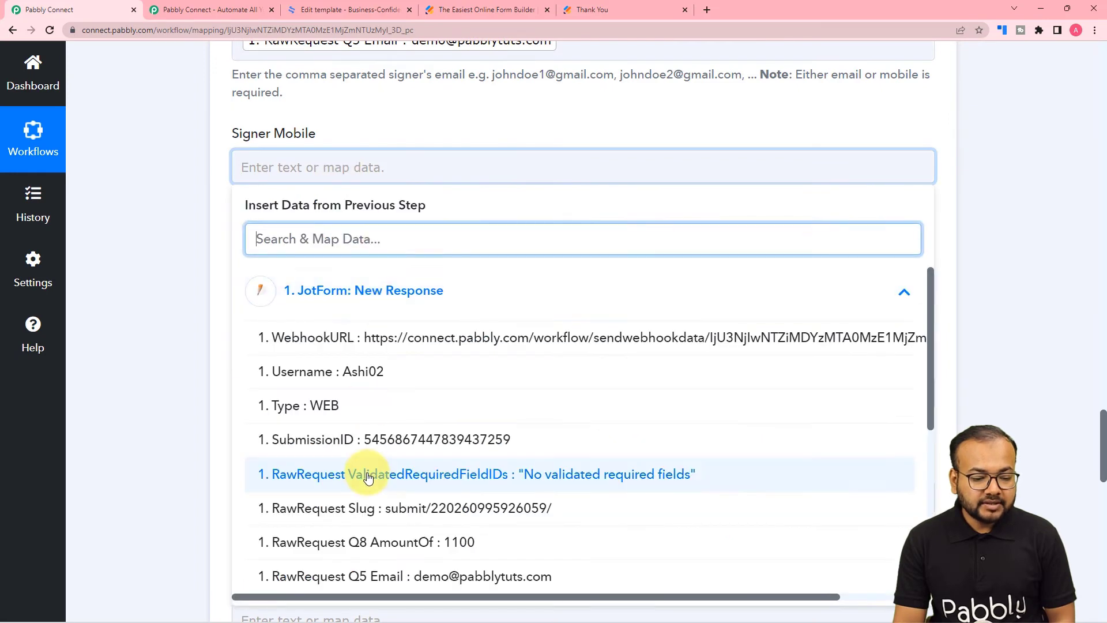
pyautogui.scroll(-3, 367, 469)
pyautogui.scroll(-1, 368, 479)
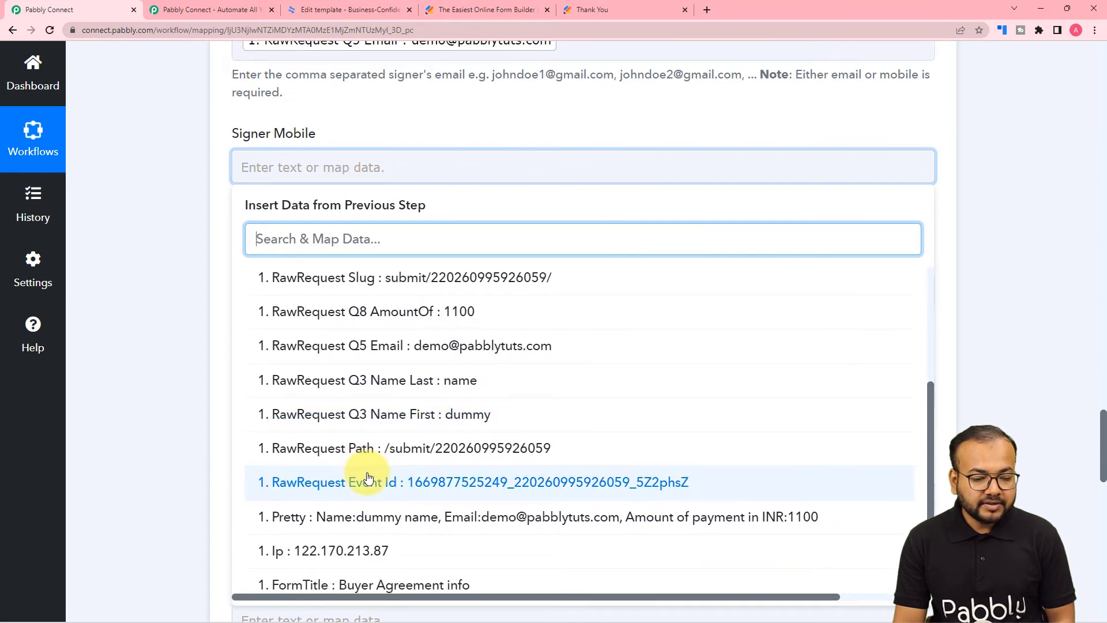
pyautogui.scroll(3, 368, 478)
pyautogui.scroll(-5, 369, 478)
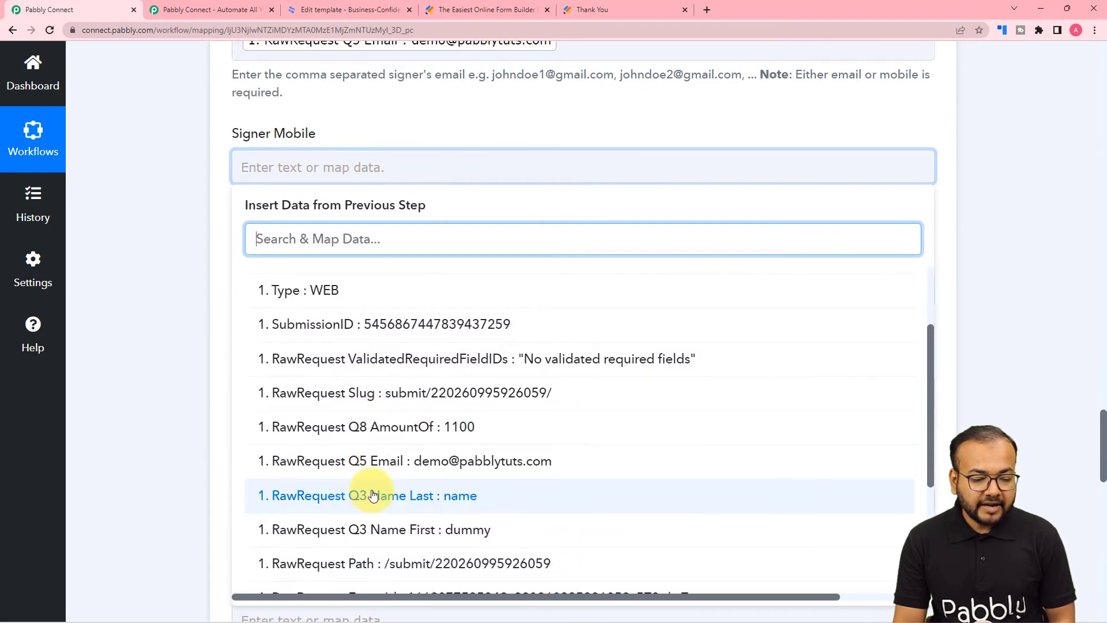
pyautogui.click(178, 377)
# Fill the contract's Seller field with the placeholder text "seller name".
pyautogui.scroll(-4, 196, 379)
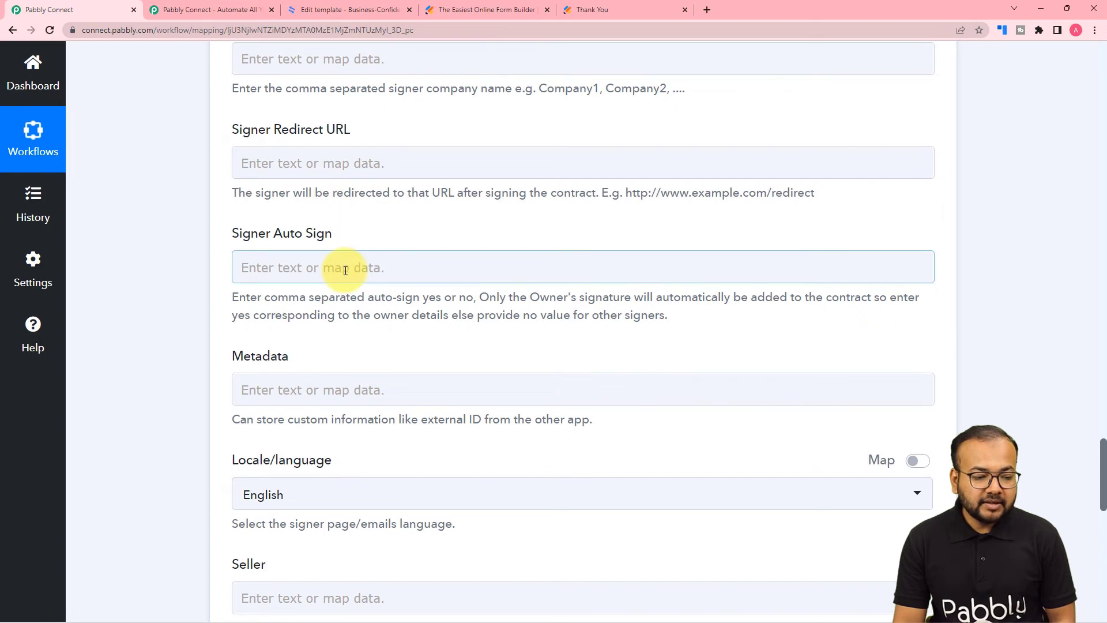
pyautogui.scroll(-3, 341, 270)
pyautogui.scroll(-4, 345, 270)
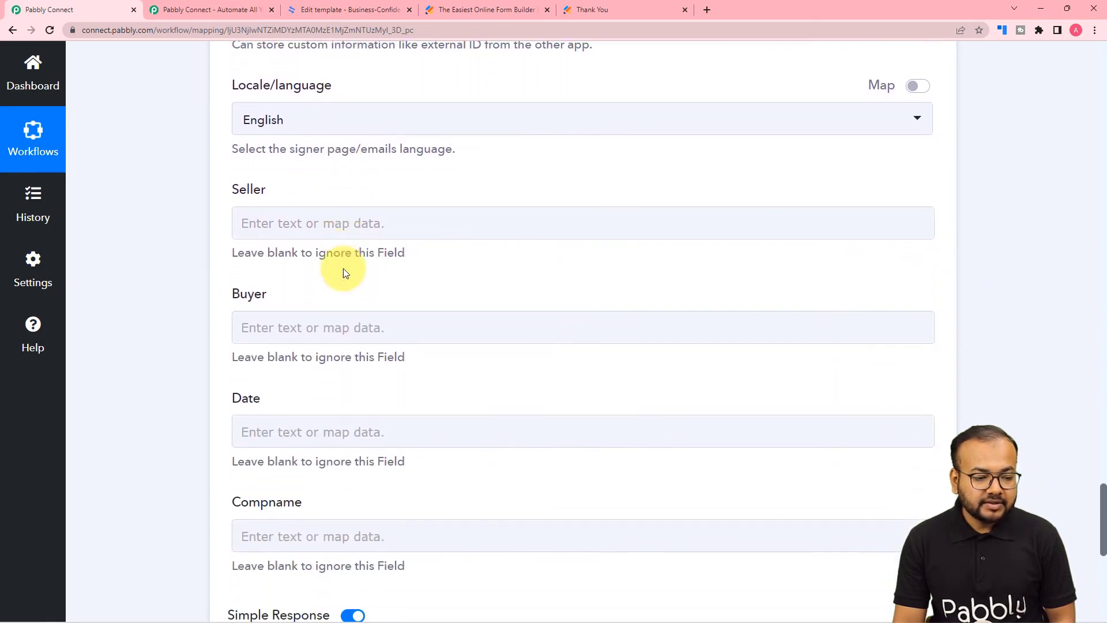
pyautogui.scroll(-2, 344, 268)
pyautogui.click(348, 139)
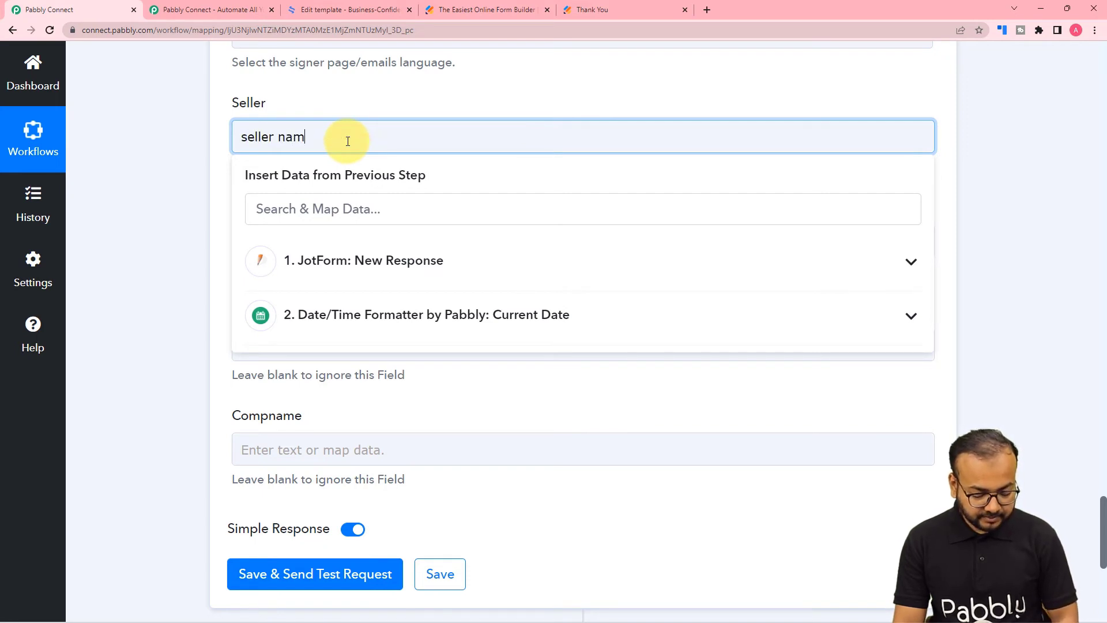
pyautogui.click(220, 150)
pyautogui.scroll(-2, 239, 223)
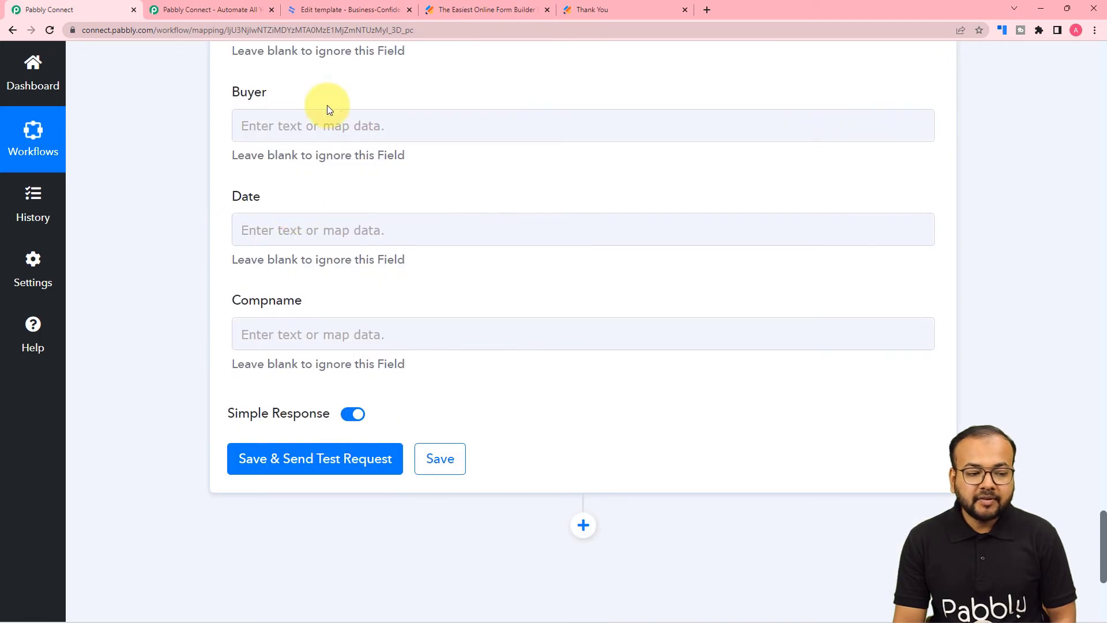
pyautogui.click(327, 126)
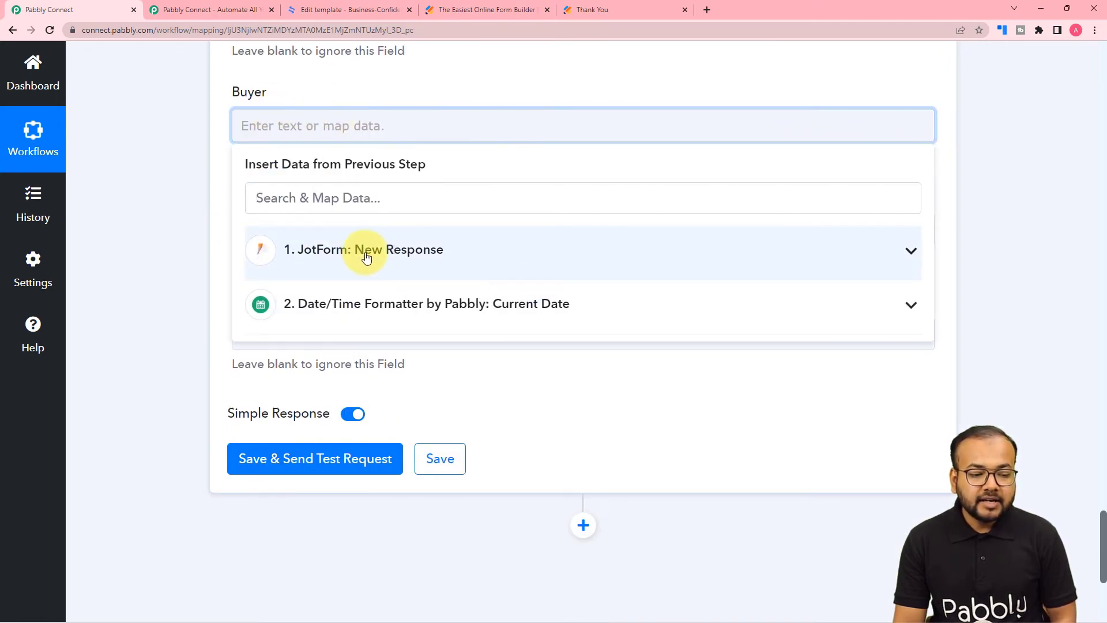
pyautogui.click(391, 252)
pyautogui.scroll(-2, 399, 427)
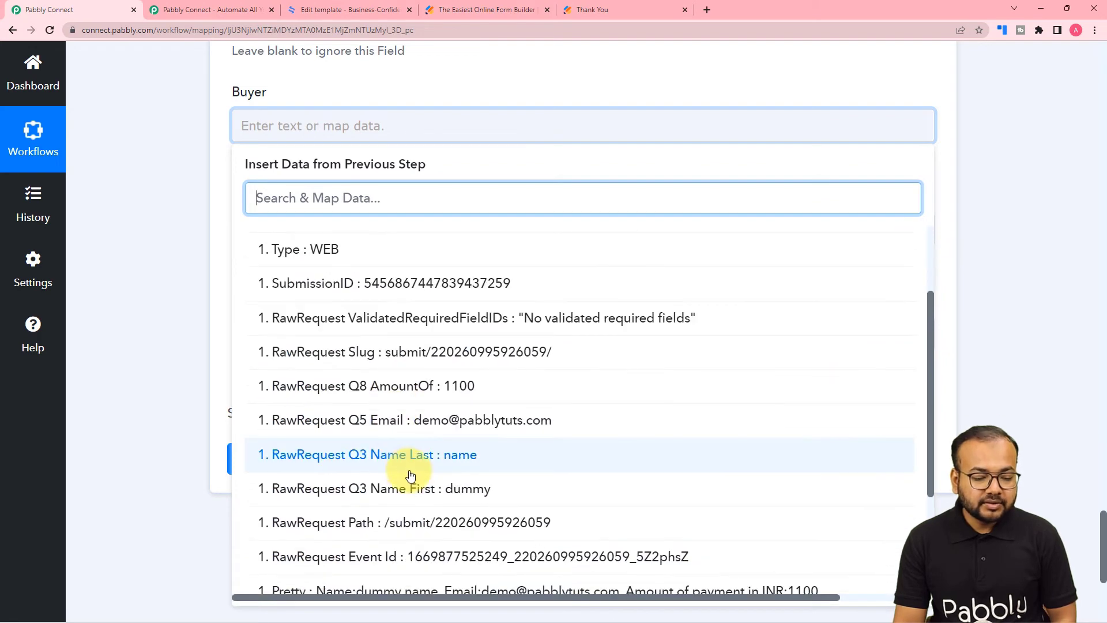
pyautogui.click(410, 458)
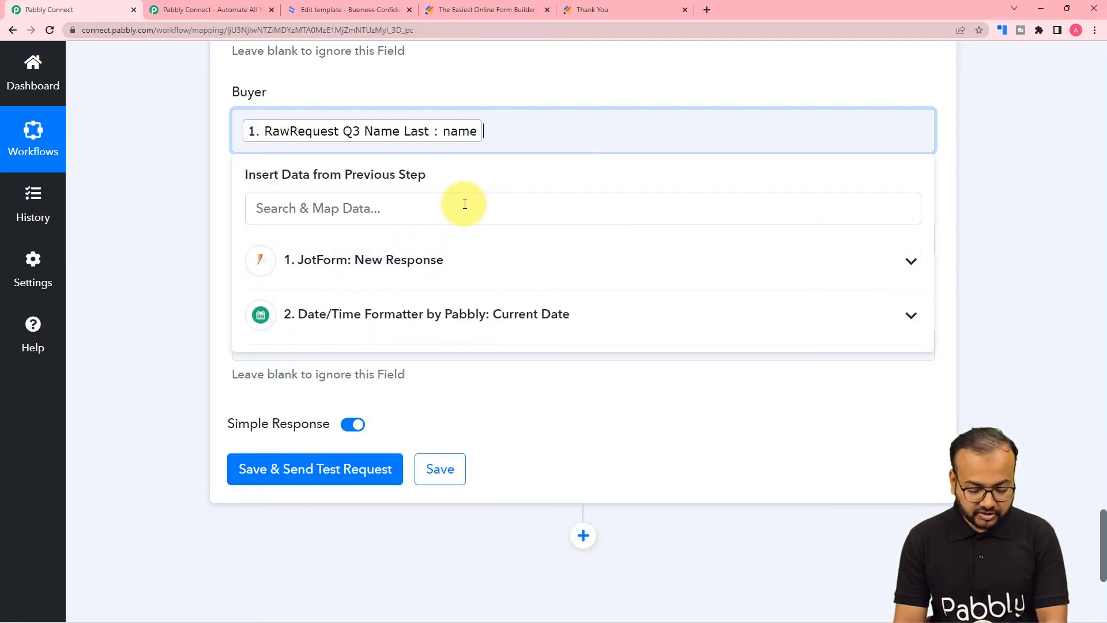
pyautogui.press('BackSpace')
# Map the contract's Buyer field to the Jotform response's Q3 Name First followed by Q3 Name Last.
pyautogui.click(348, 249)
pyautogui.scroll(-2, 450, 425)
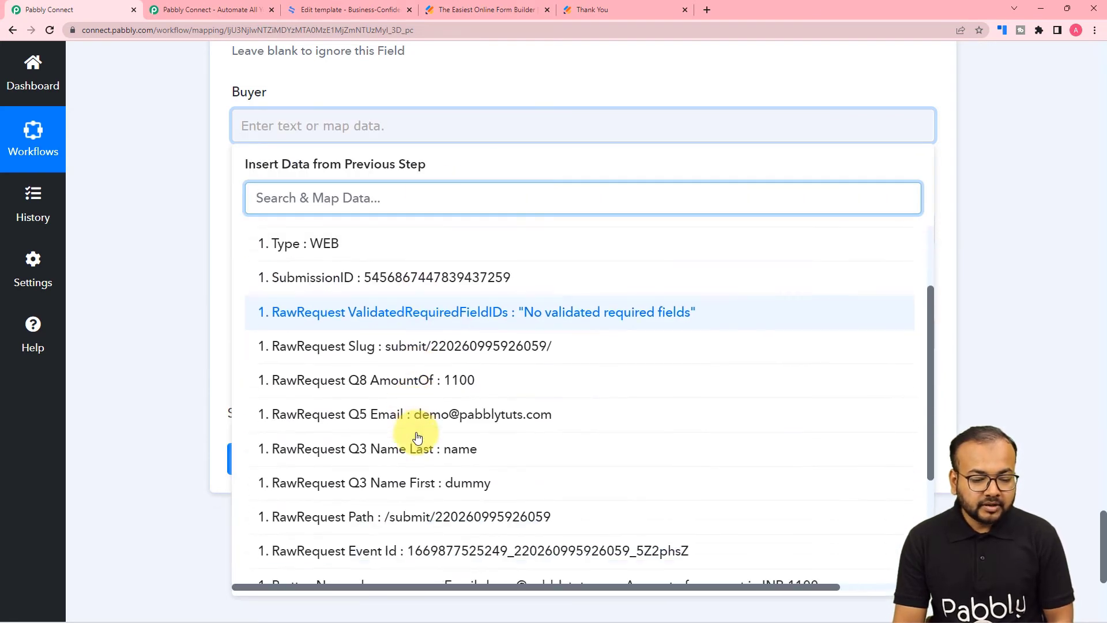
pyautogui.scroll(-1, 420, 445)
pyautogui.click(425, 438)
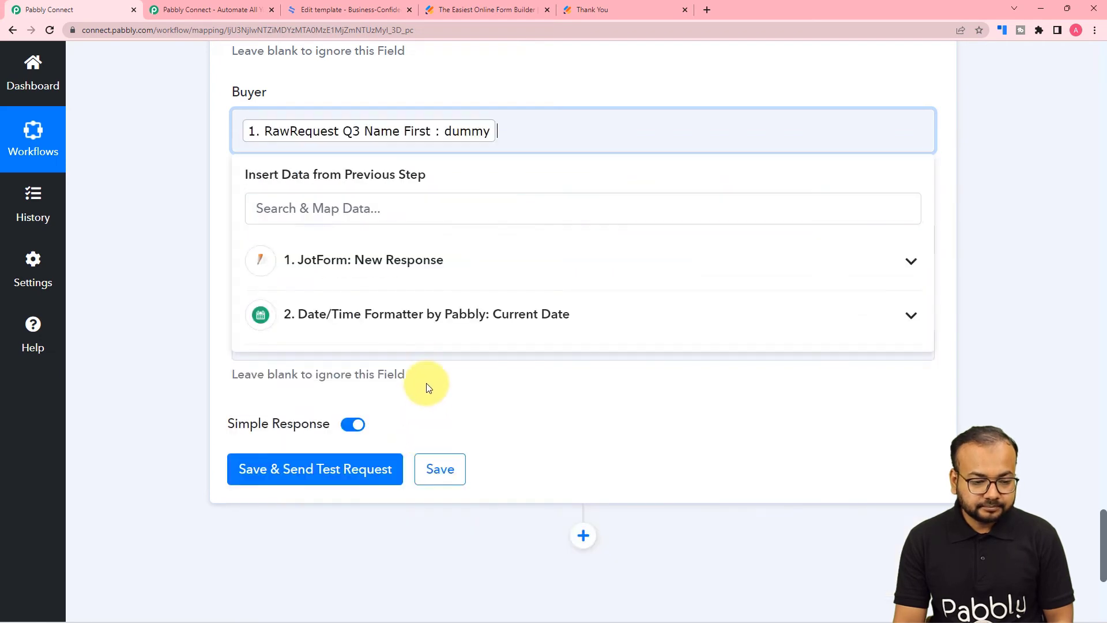
pyautogui.click(448, 242)
pyautogui.scroll(-3, 467, 476)
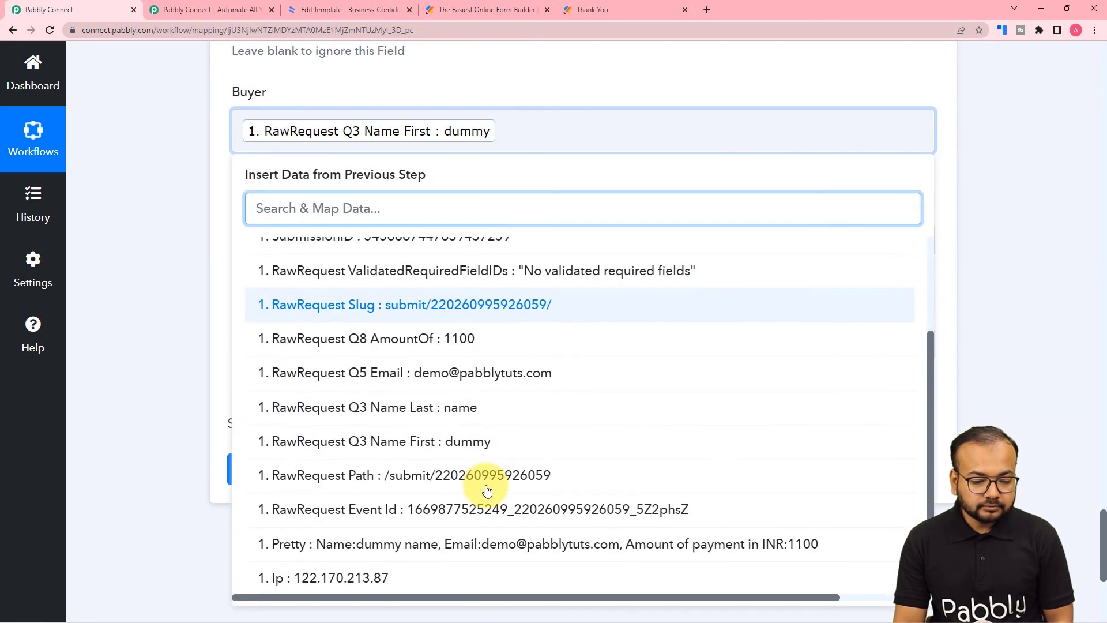
pyautogui.click(468, 405)
pyautogui.click(181, 300)
# Map the contract's Date field to the Datetime value from the Date/Time Formatter's Current Date step.
pyautogui.click(321, 241)
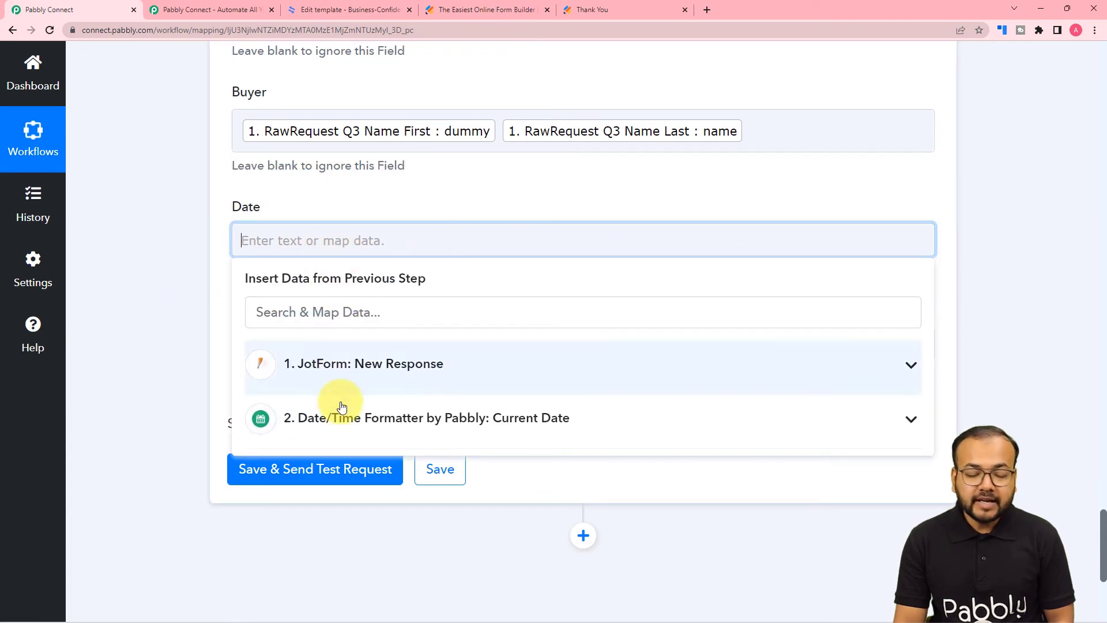
pyautogui.click(339, 423)
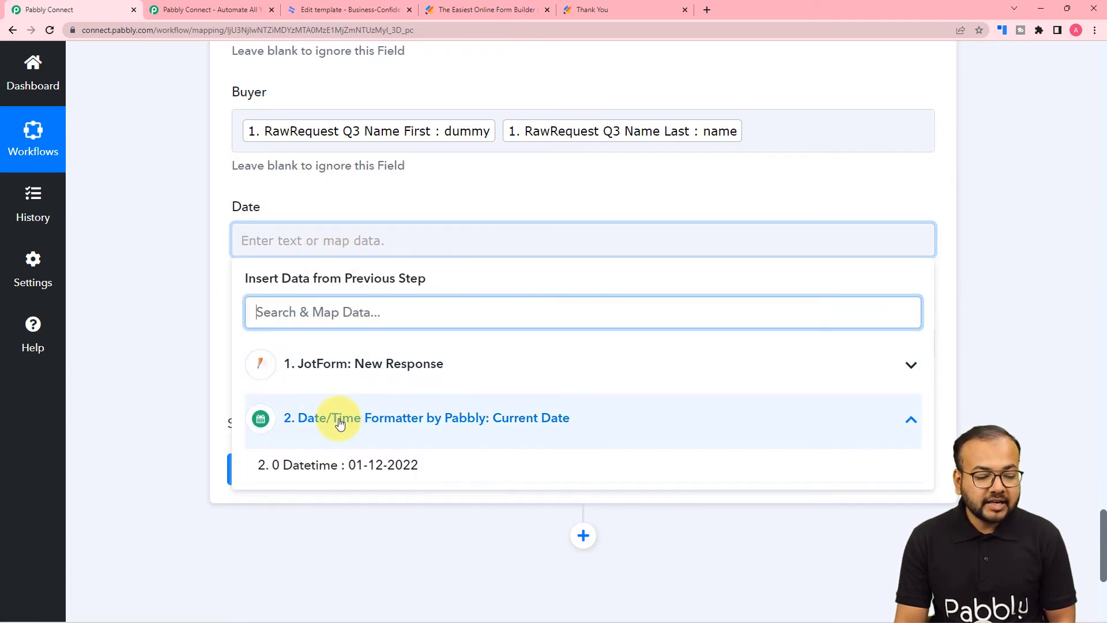
pyautogui.click(334, 476)
pyautogui.click(158, 321)
# Fill the contract's Compname field with the text "pabbly".
pyautogui.click(280, 361)
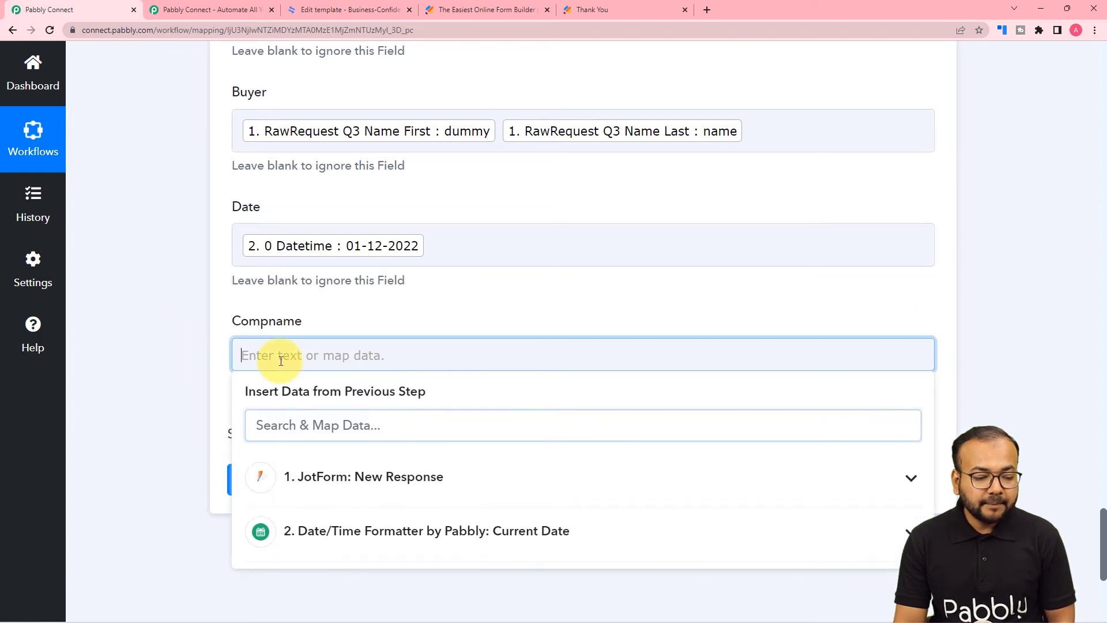
pyautogui.scroll(-1, 279, 367)
pyautogui.write('pa')
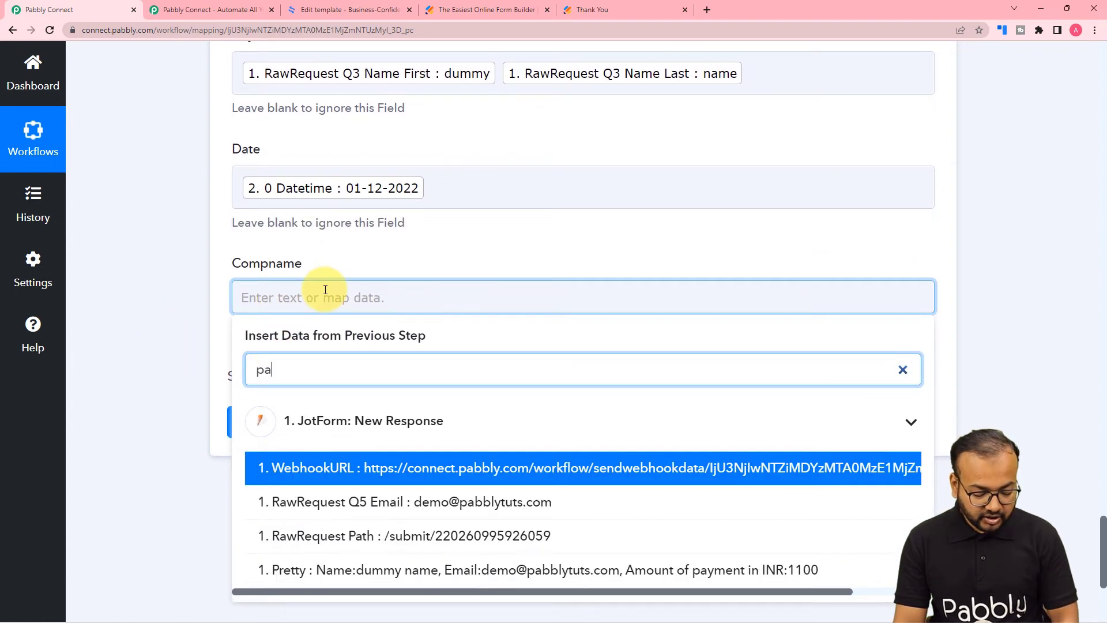
pyautogui.write('bl')
pyautogui.press('BackSpace')
pyautogui.press('BackSpace')
pyautogui.press('BackSpace')
pyautogui.click(271, 300)
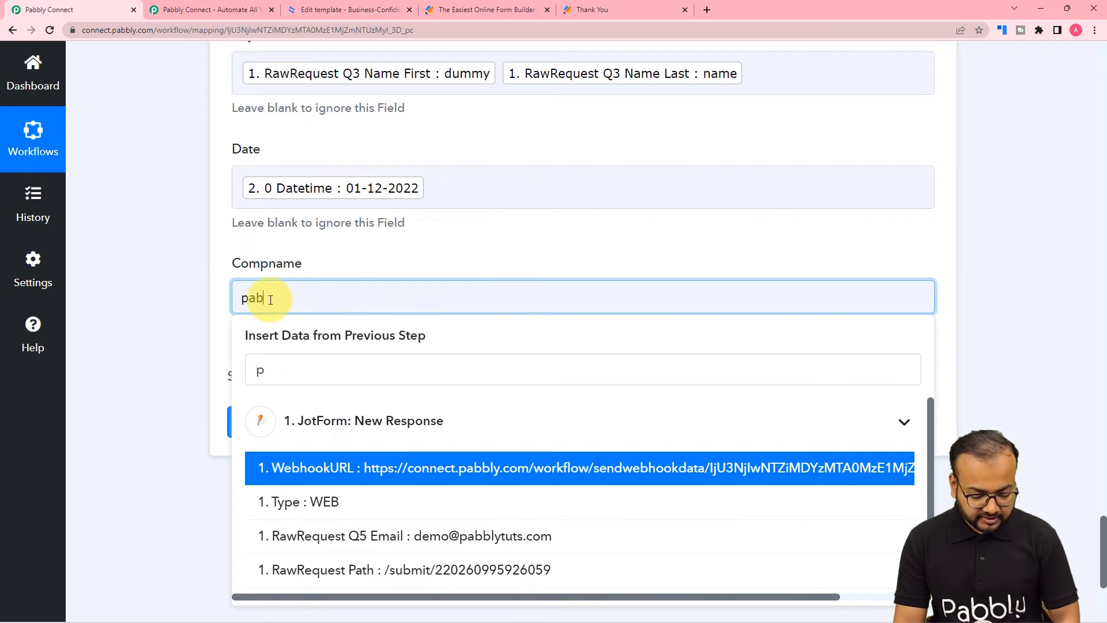
pyautogui.write('pabbly')
pyautogui.click(193, 296)
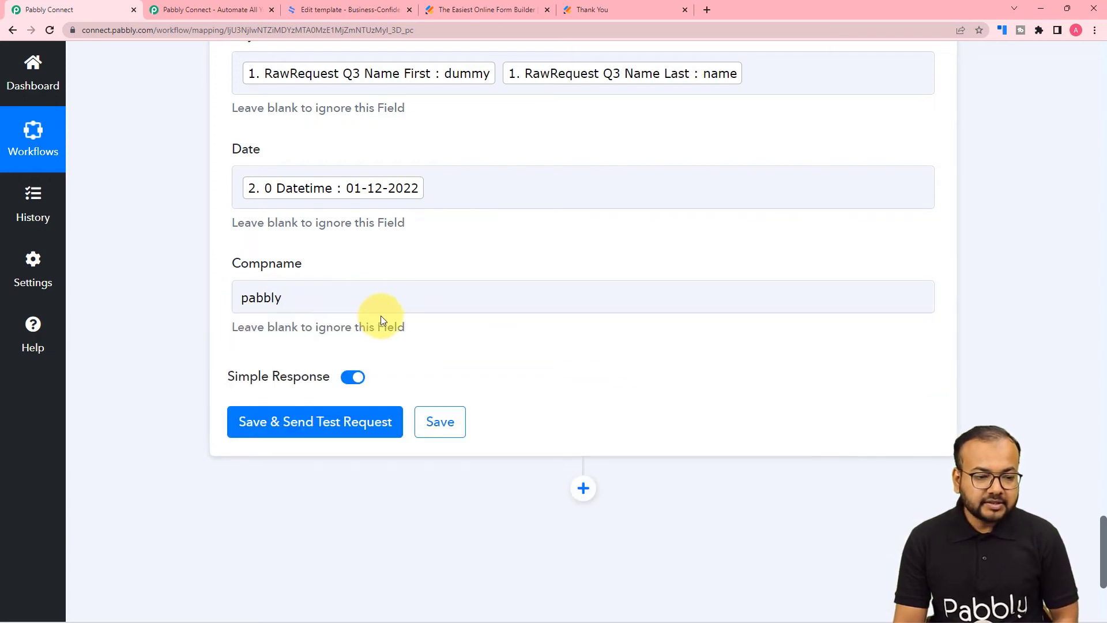
# Review the Create Contract step's signer details and its Seller, Buyer, Date and Compname fields.
pyautogui.scroll(4, 381, 316)
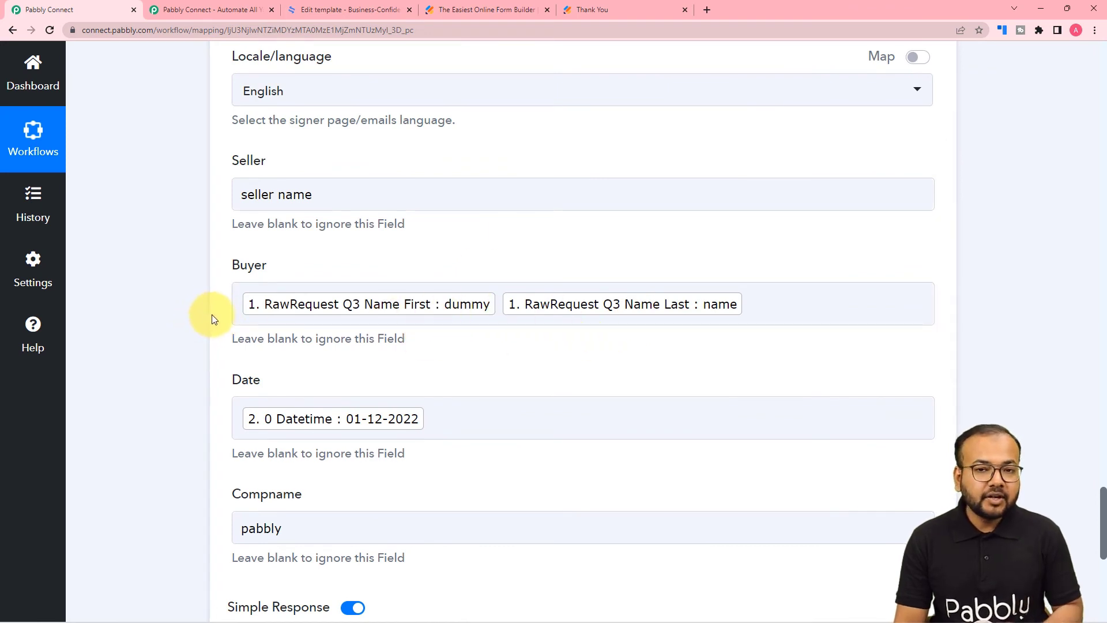
pyautogui.click(503, 304)
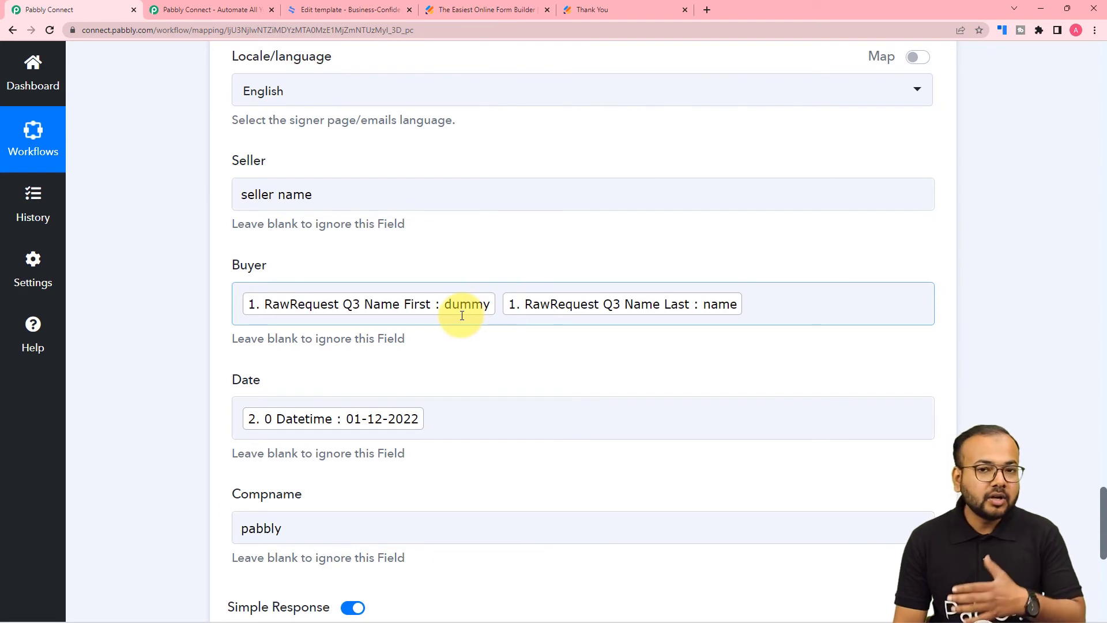
pyautogui.scroll(-2, 462, 314)
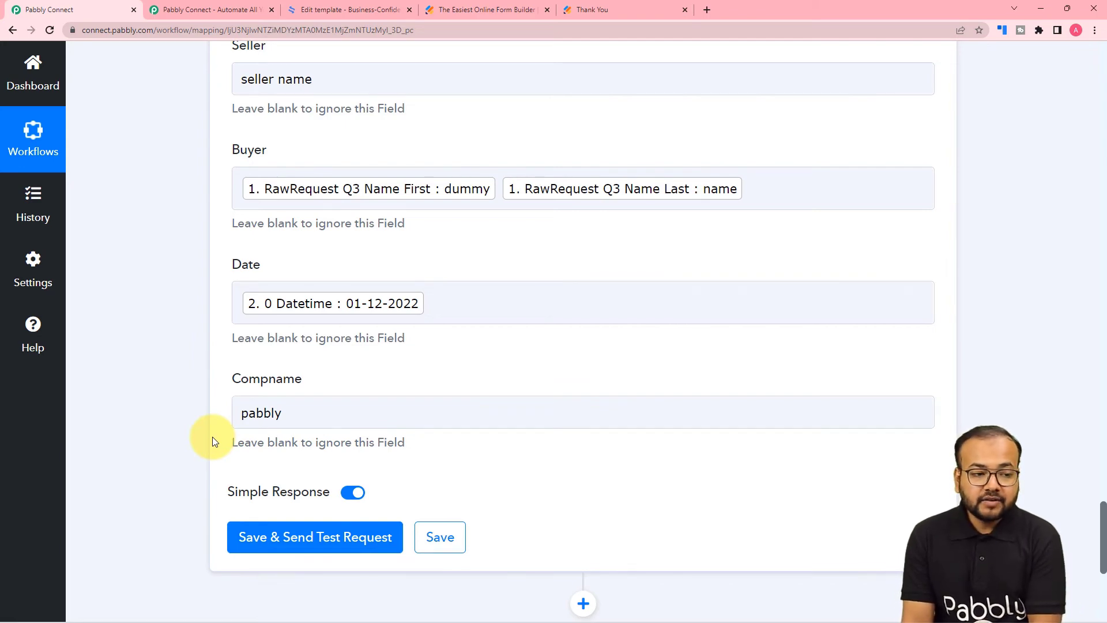
pyautogui.scroll(9, 213, 439)
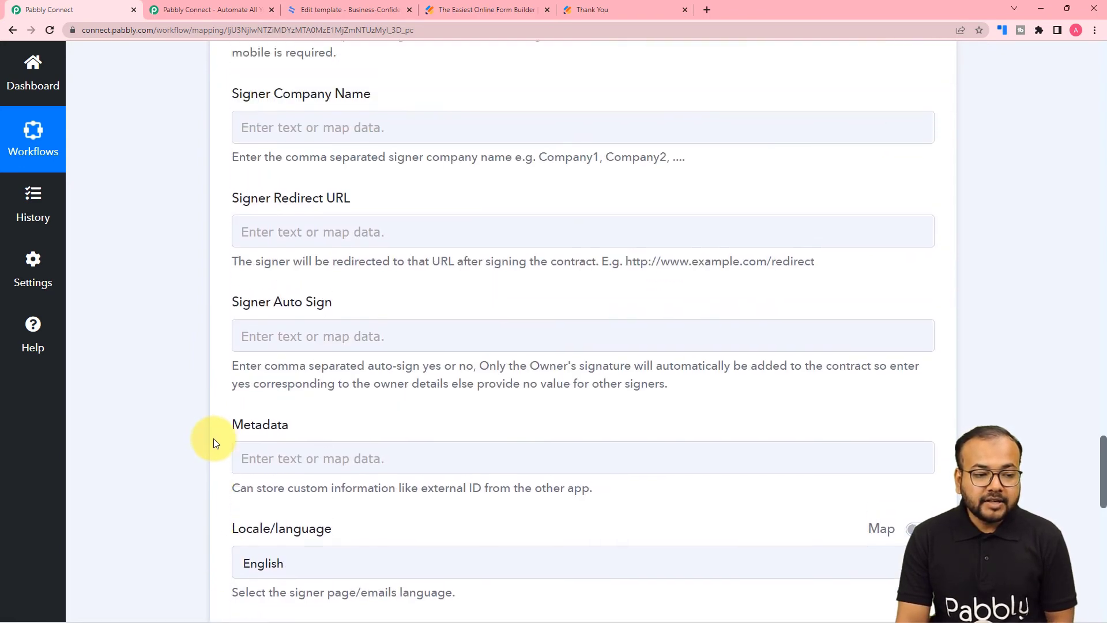
pyautogui.scroll(-12, 214, 438)
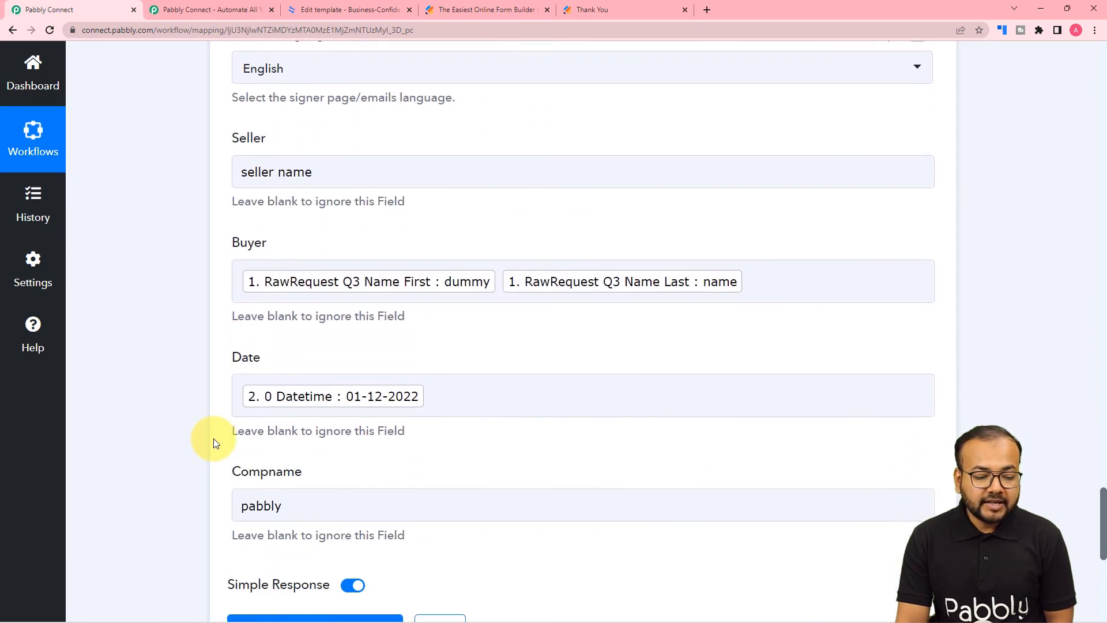
pyautogui.scroll(-1, 213, 438)
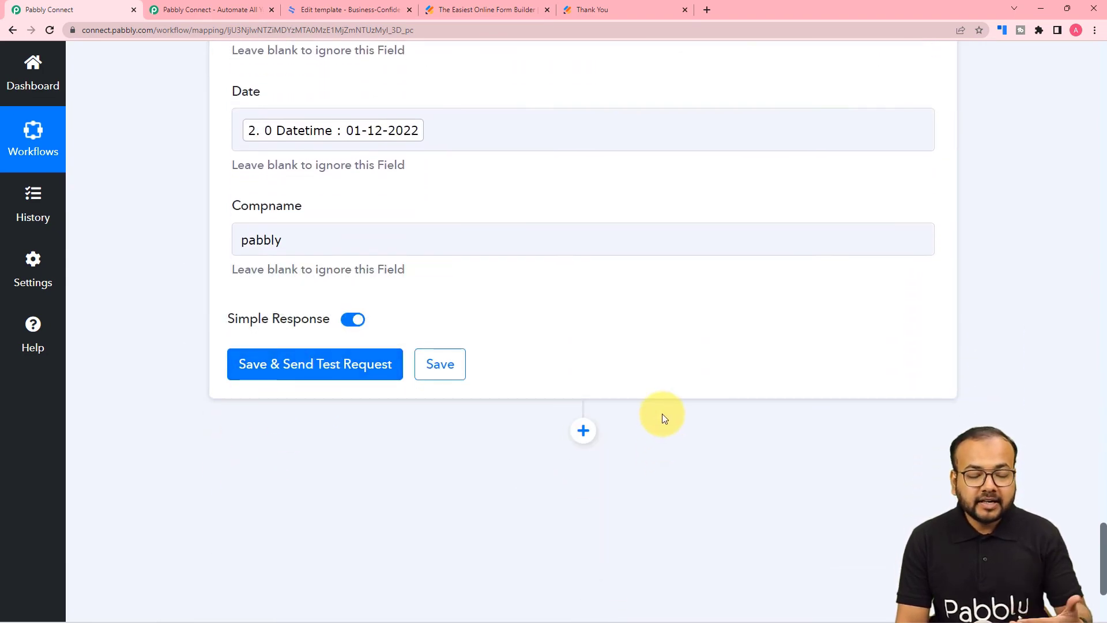
pyautogui.scroll(11, 663, 416)
pyautogui.scroll(9, 662, 413)
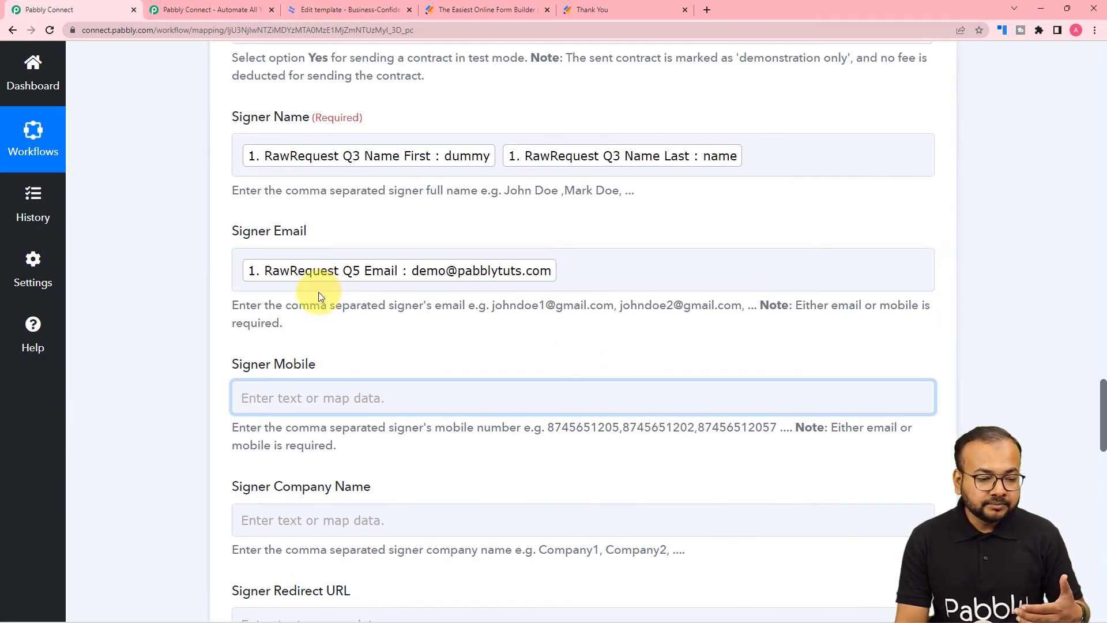
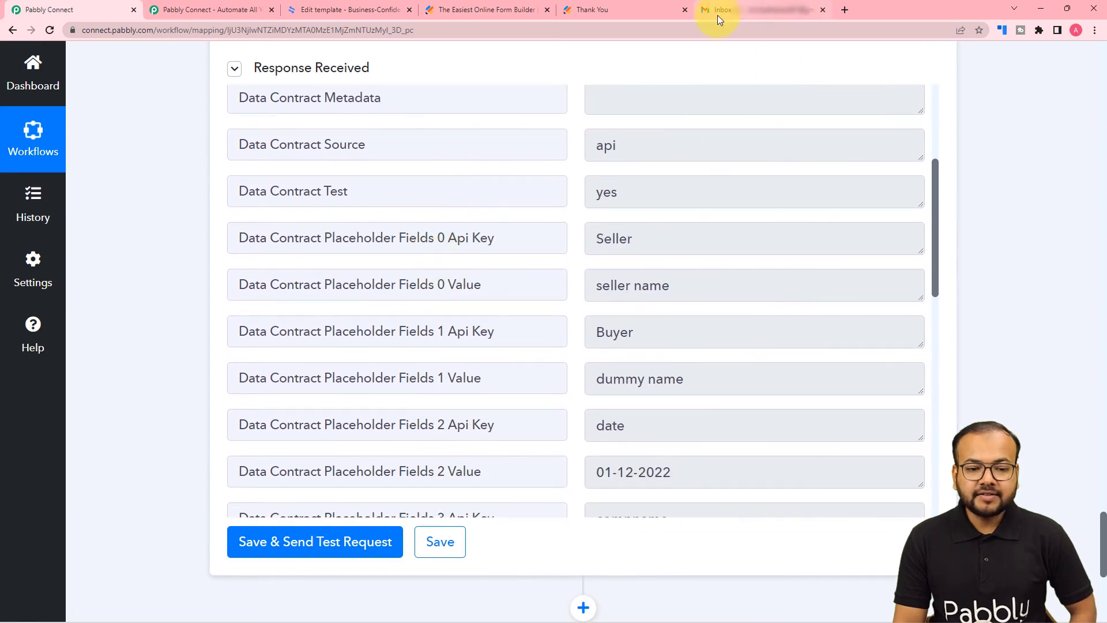
# Switch to Gmail and open the contract's signing page from the "Your Buyer Agreement info is ready to sign" email.
pyautogui.click(762, 18)
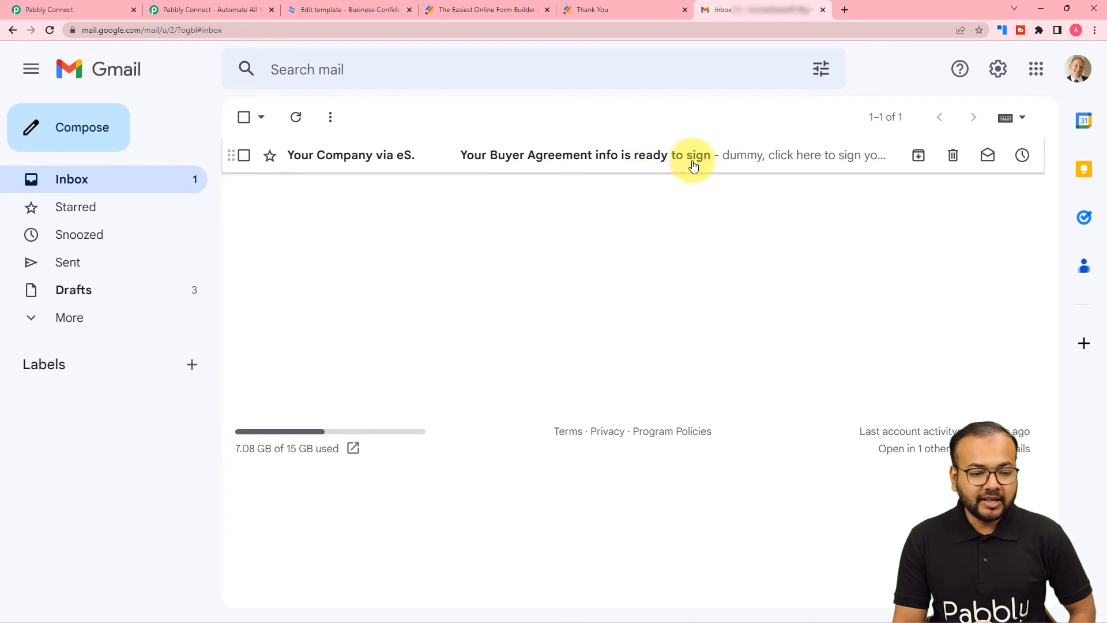
pyautogui.click(532, 160)
pyautogui.scroll(-2, 506, 311)
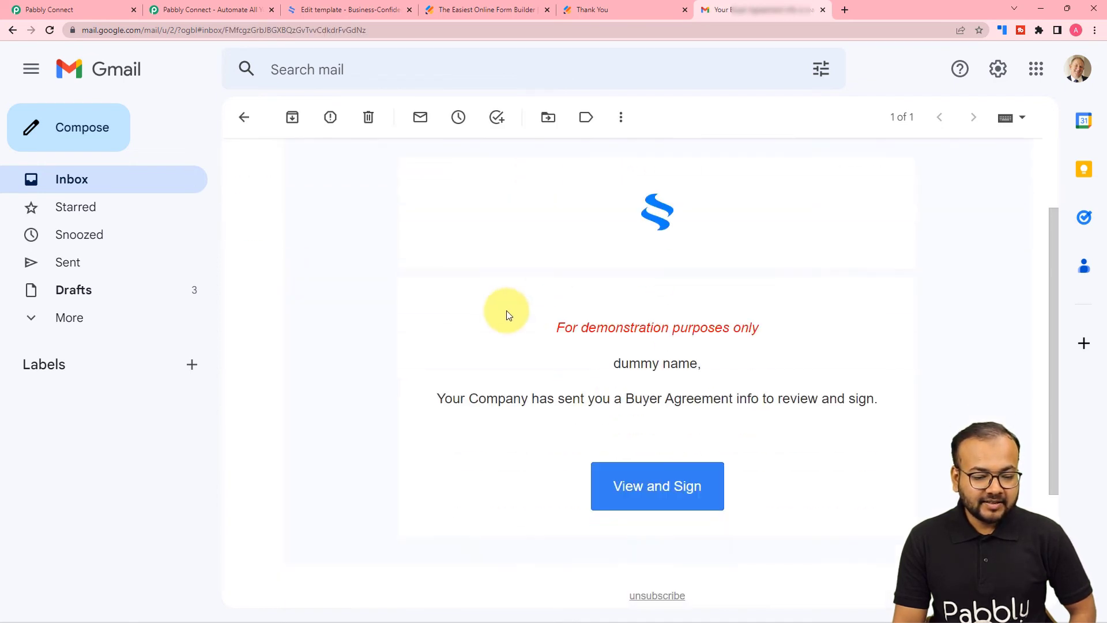
pyautogui.scroll(-1, 526, 358)
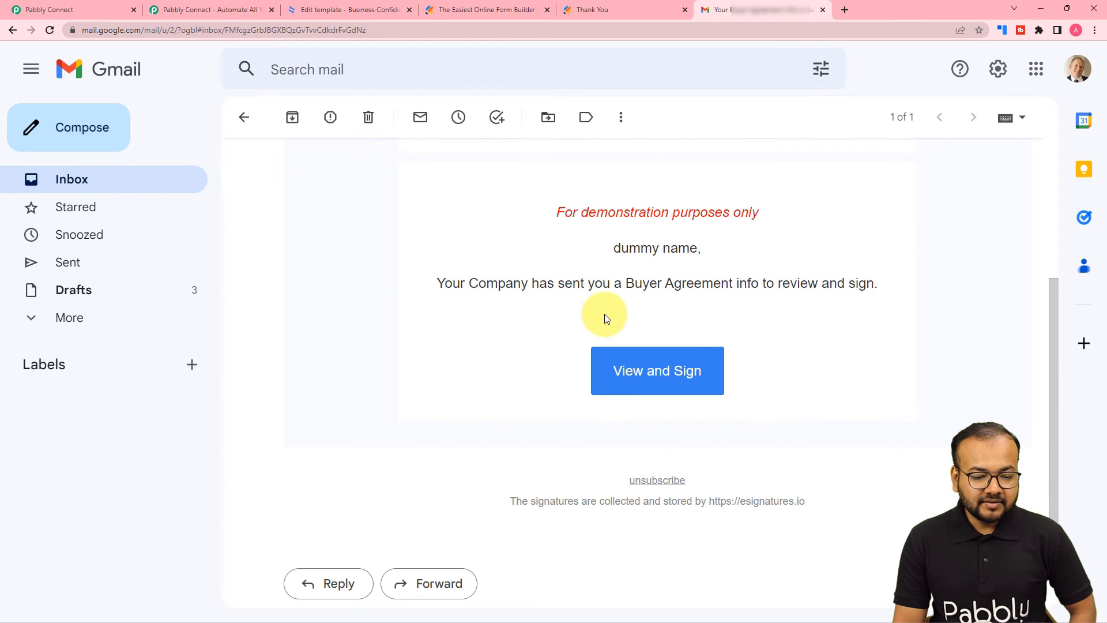
pyautogui.click(637, 369)
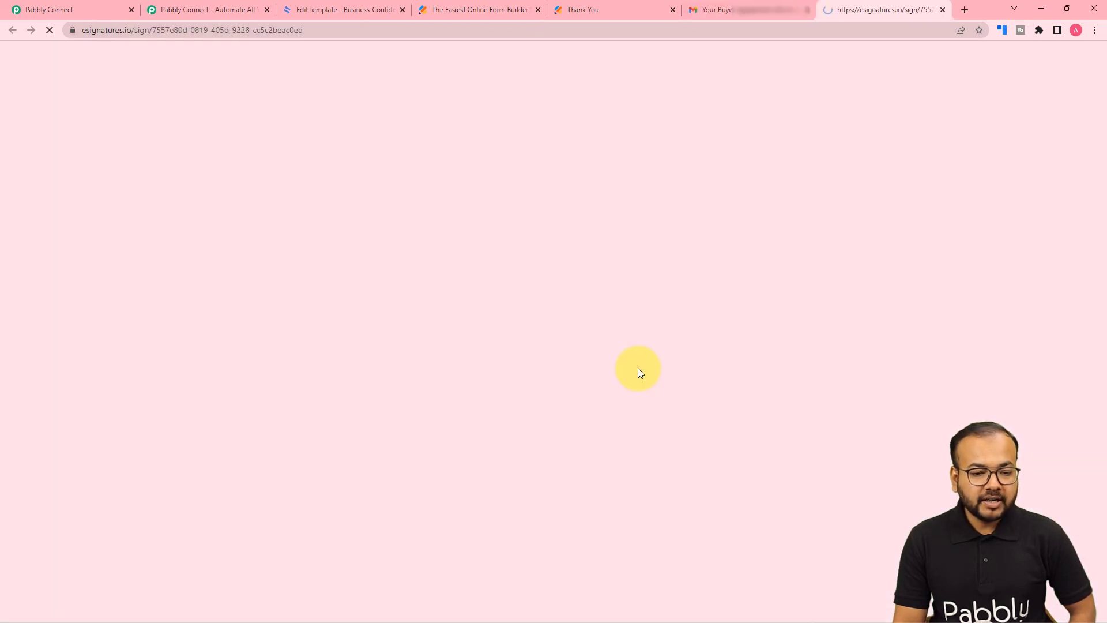
# Check the generated contract's title against the Contract Title mapping in Pabbly Connect's Create Contract step.
pyautogui.scroll(-1, 638, 372)
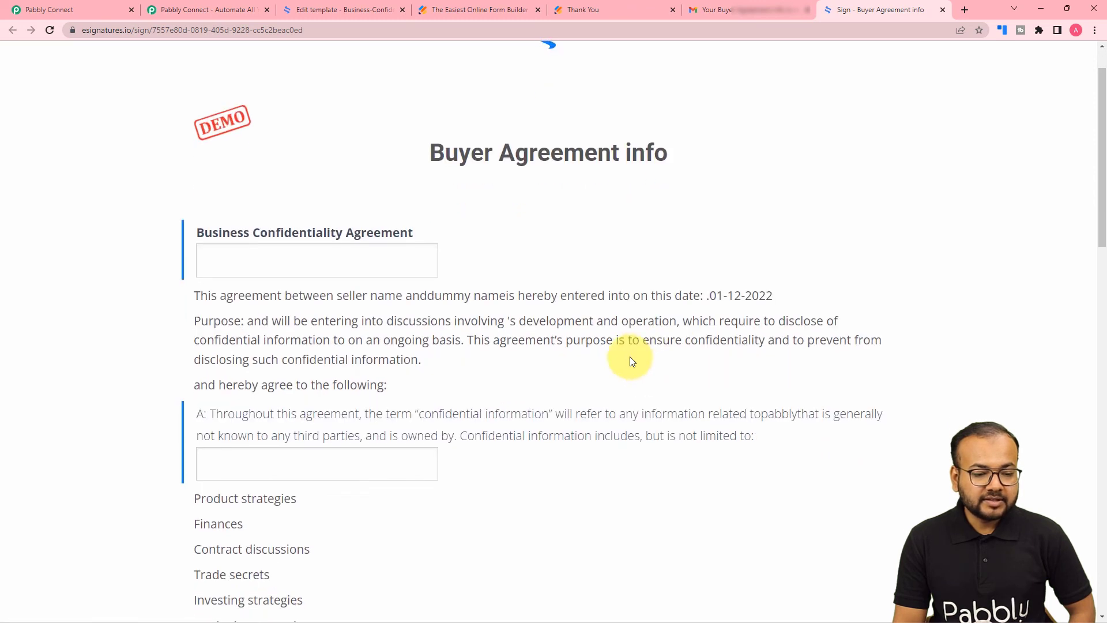
pyautogui.scroll(-2, 610, 252)
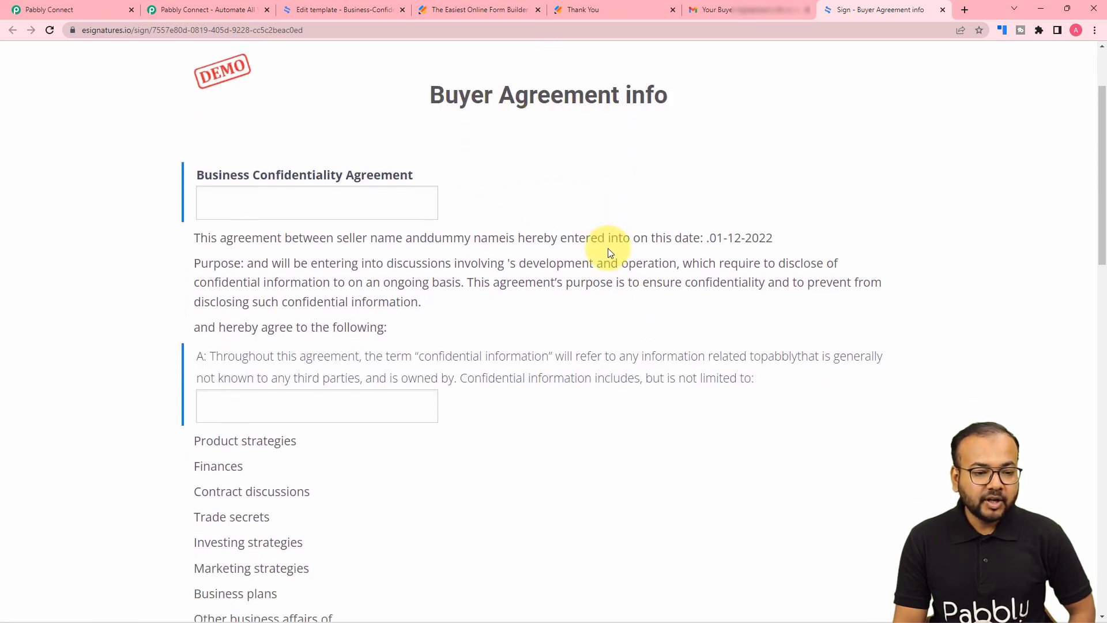
pyautogui.scroll(2, 610, 252)
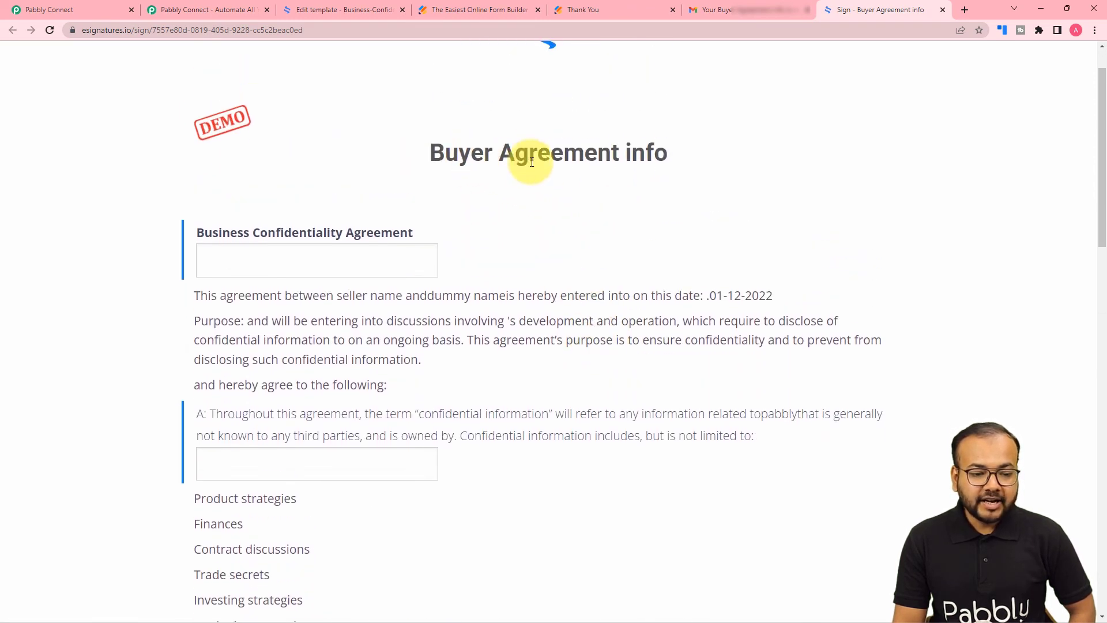
pyautogui.click(115, 10)
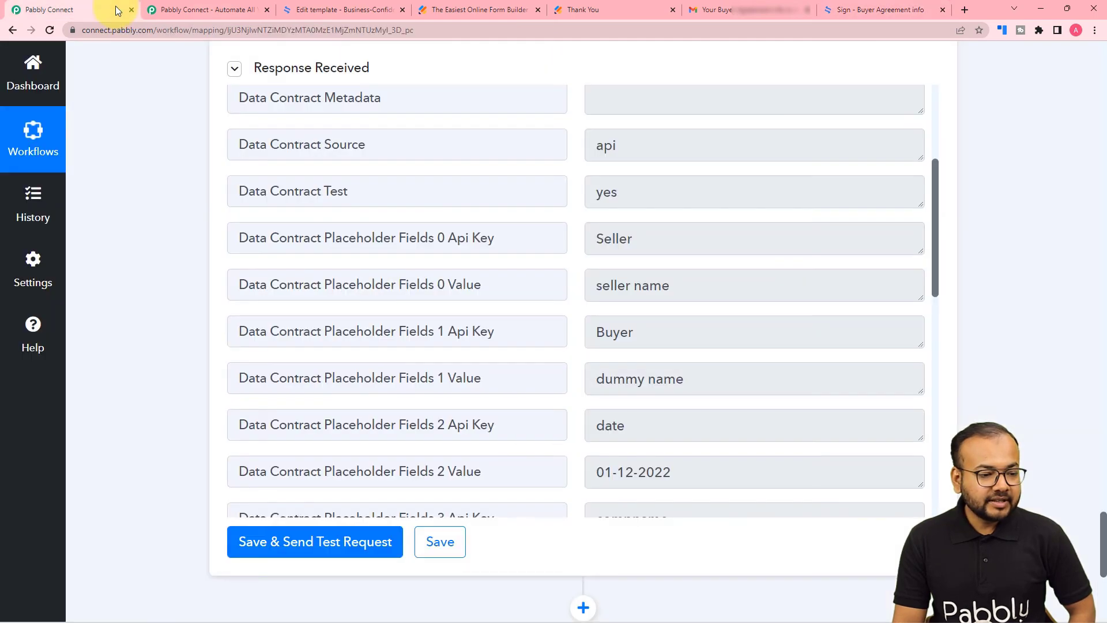
pyautogui.scroll(10, 154, 165)
pyautogui.scroll(15, 154, 165)
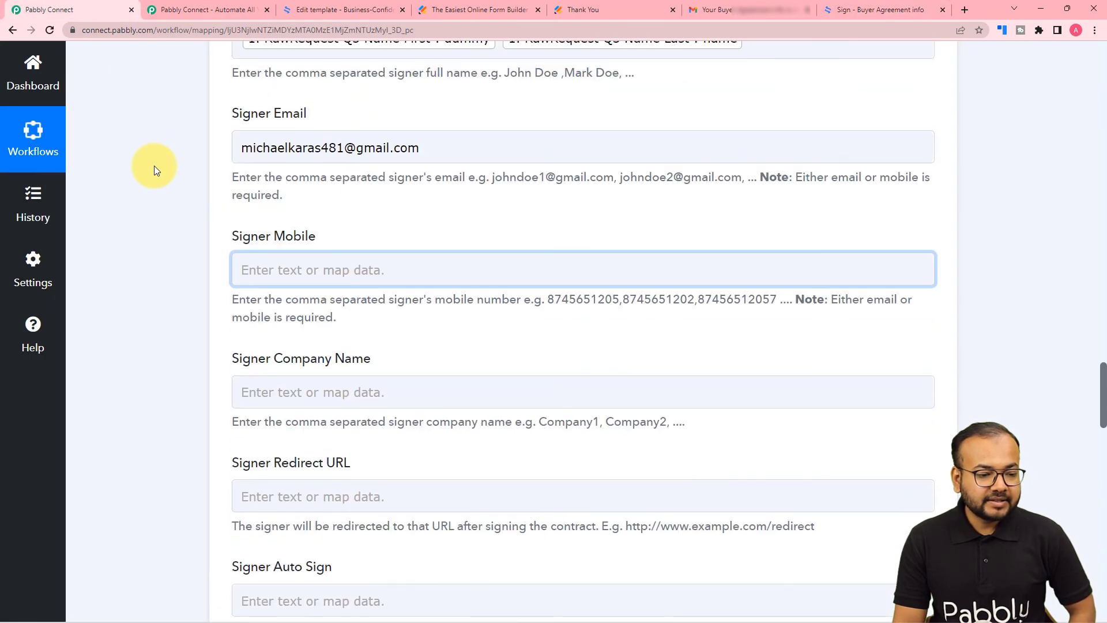
pyautogui.scroll(3, 154, 165)
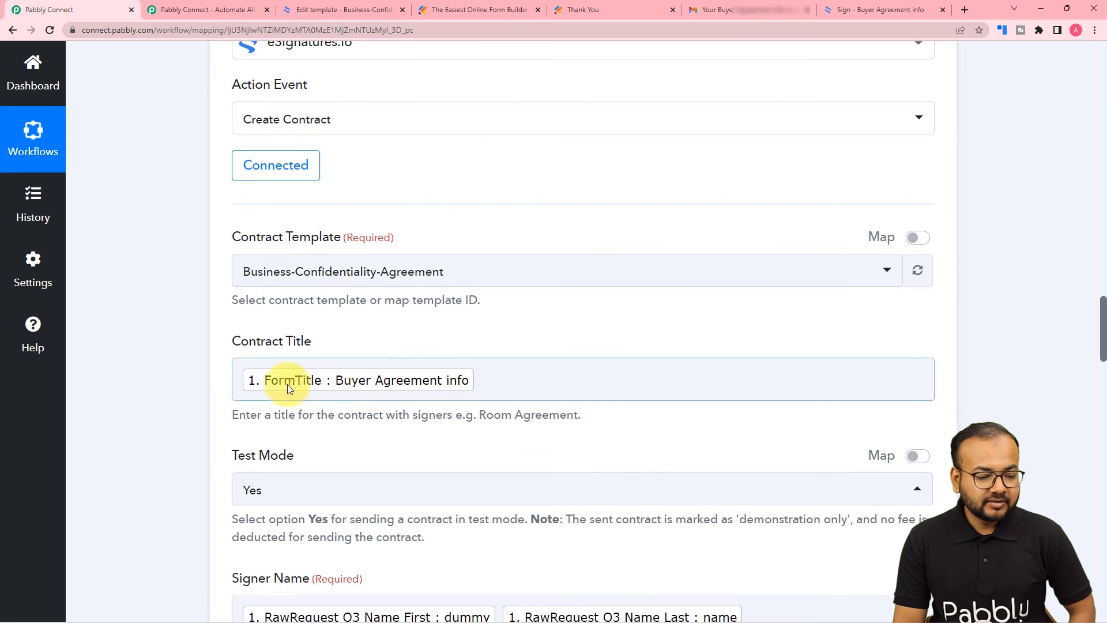
pyautogui.scroll(-7, 151, 390)
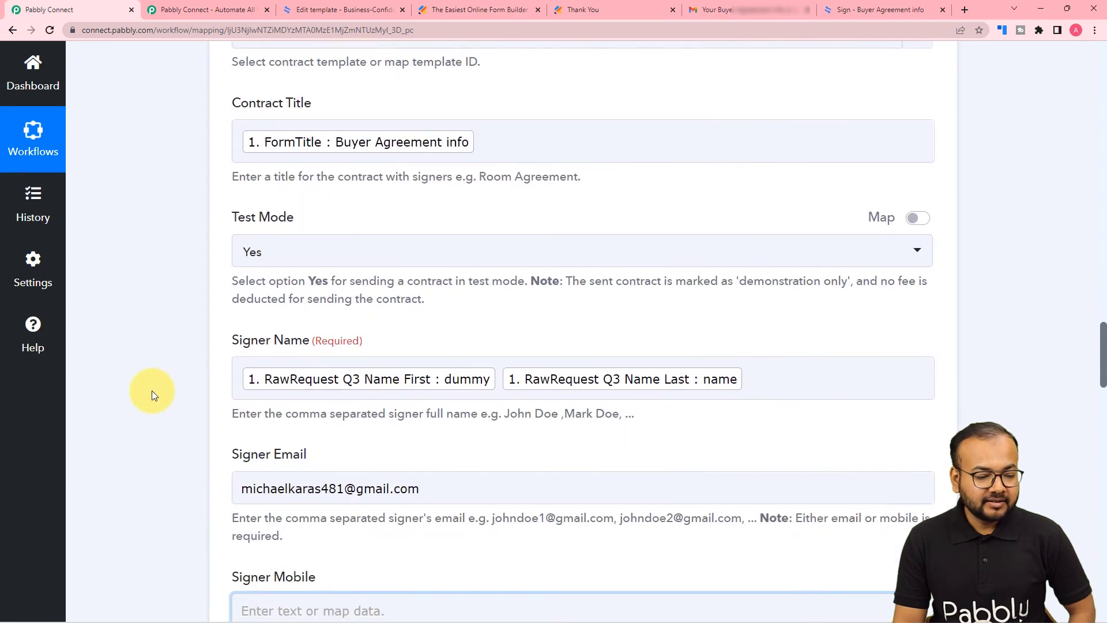
# Compare the seller, buyer, date and company name in the contract text with the Pabbly Connect field mappings.
pyautogui.click(845, 11)
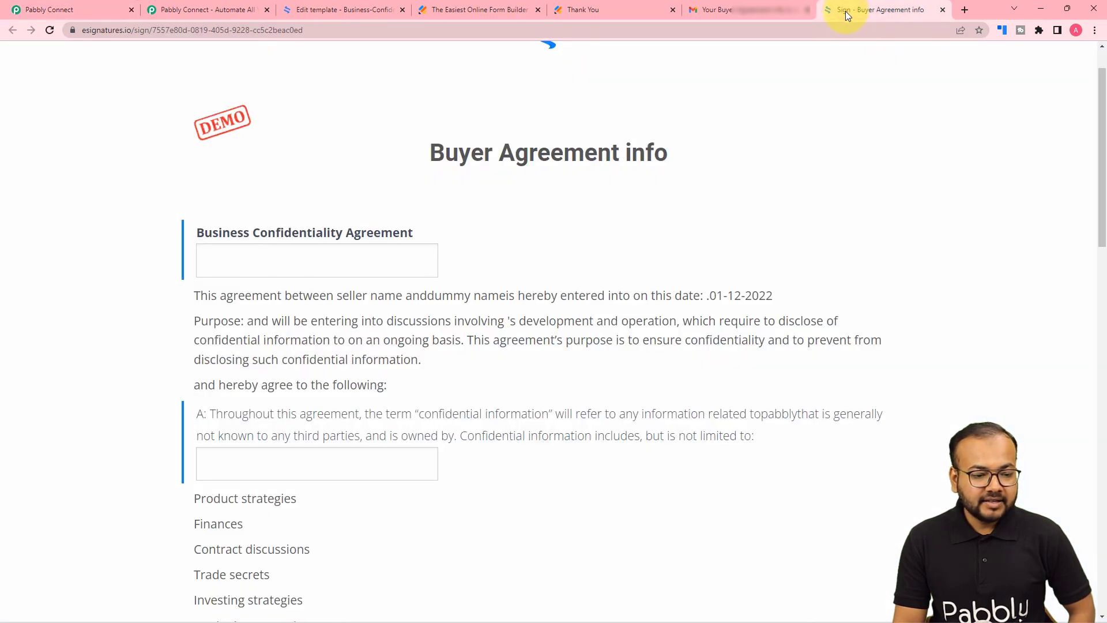
pyautogui.scroll(-1, 540, 264)
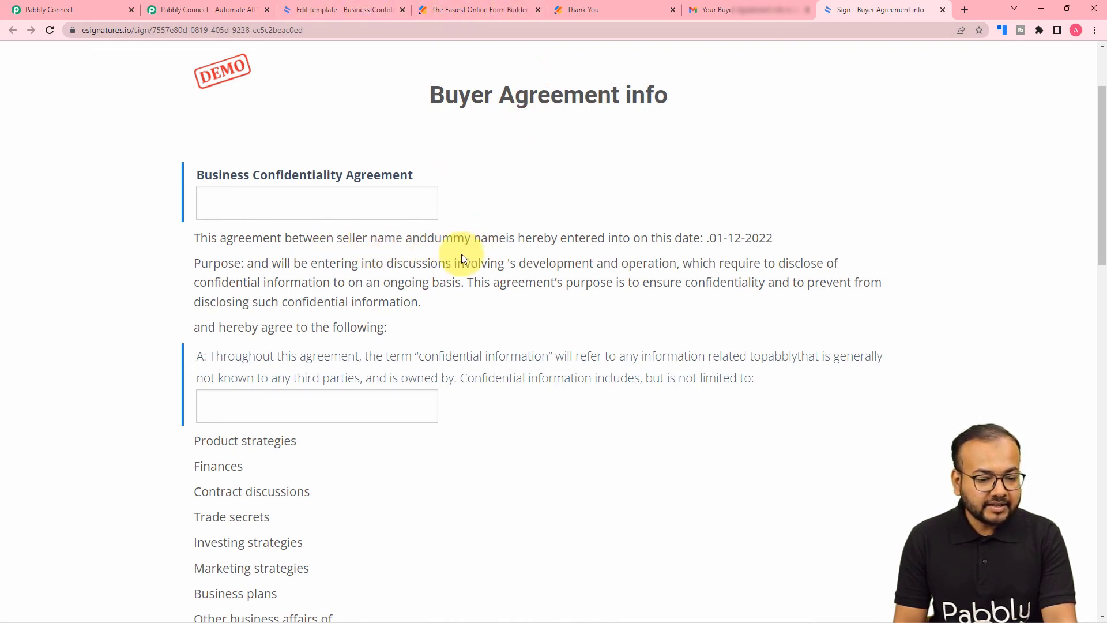
pyautogui.scroll(-2, 506, 304)
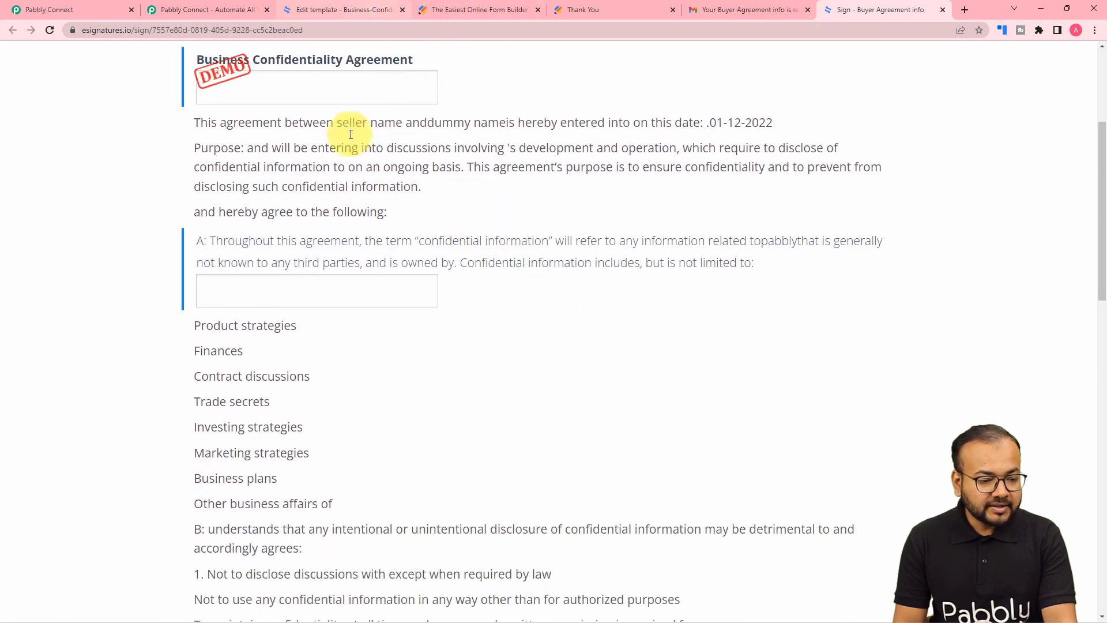
pyautogui.scroll(-2, 379, 240)
pyautogui.scroll(2, 383, 247)
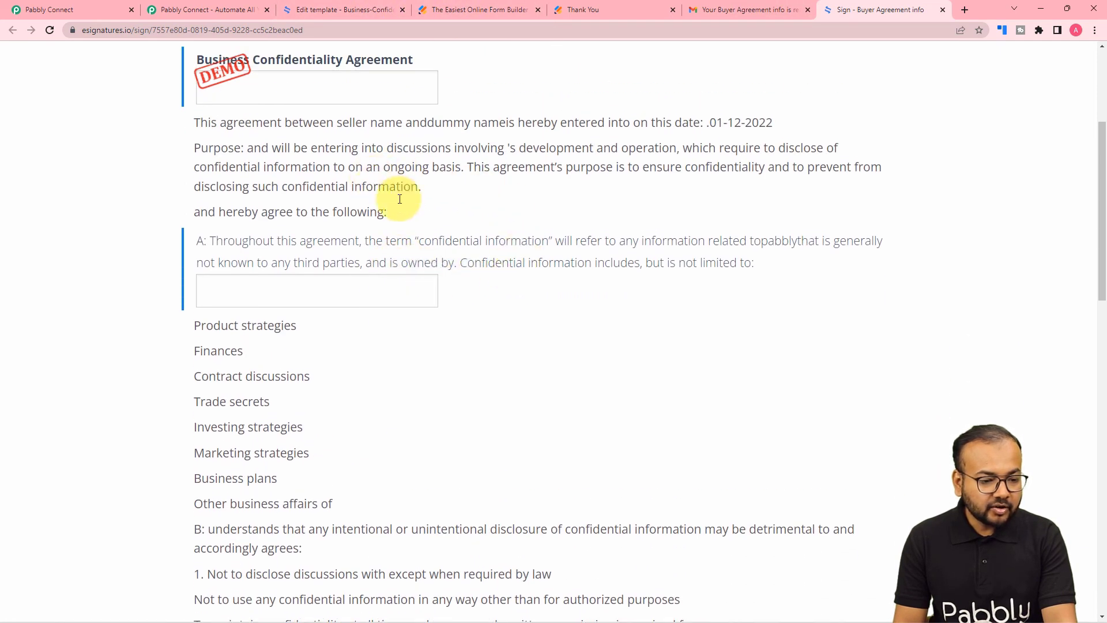
pyautogui.click(78, 8)
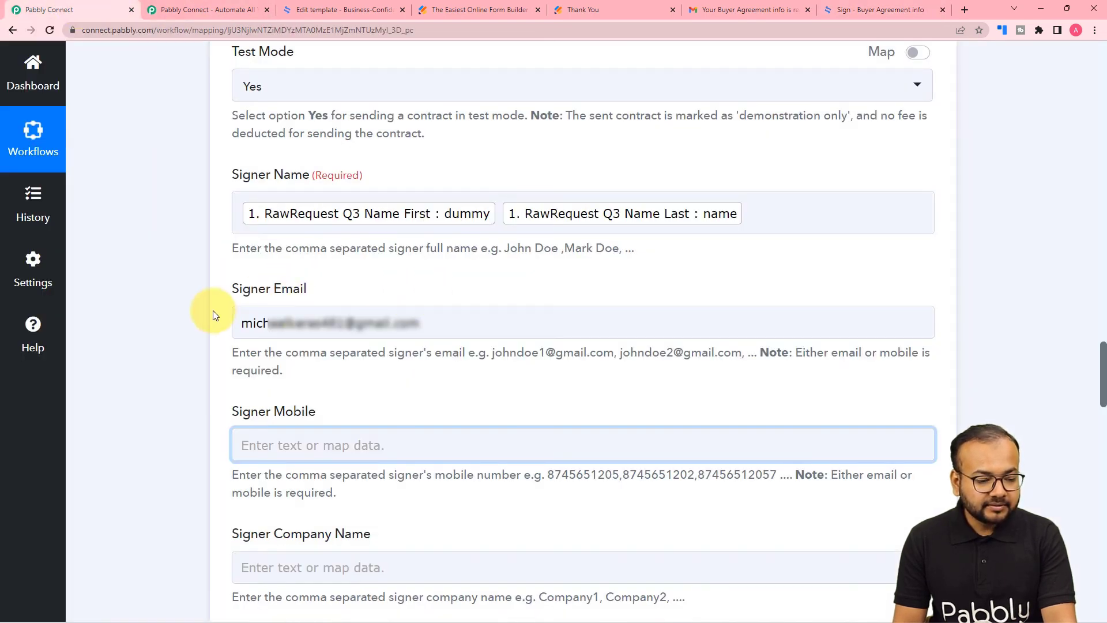
pyautogui.scroll(-5, 132, 312)
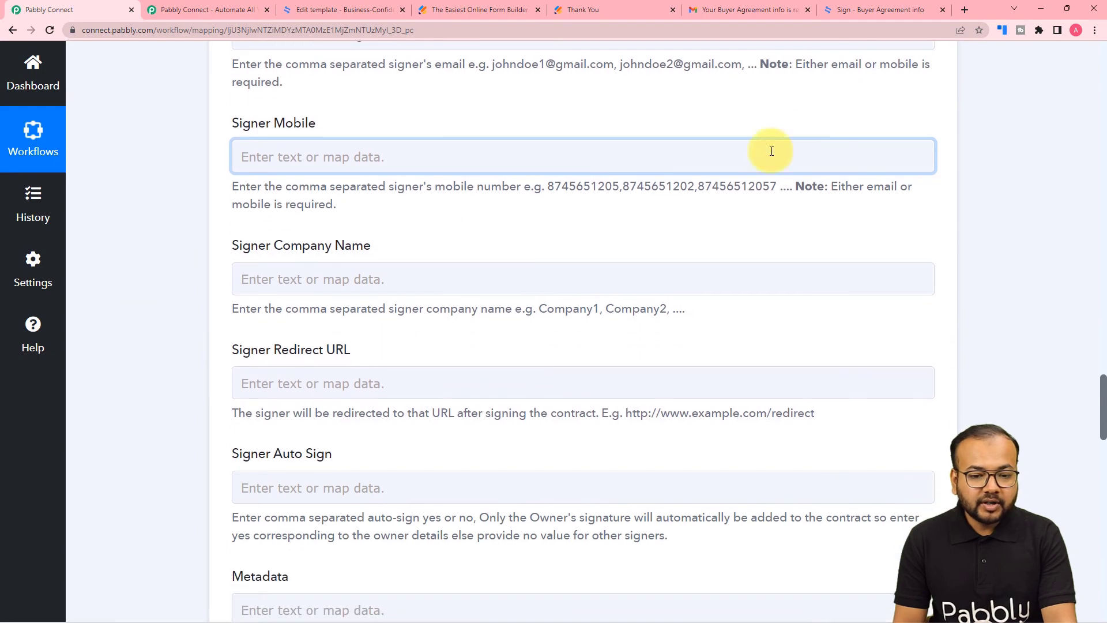
# Return to the Buyer Agreement info contract and sign it at the end of the document.
pyautogui.click(860, 15)
pyautogui.scroll(-5, 656, 379)
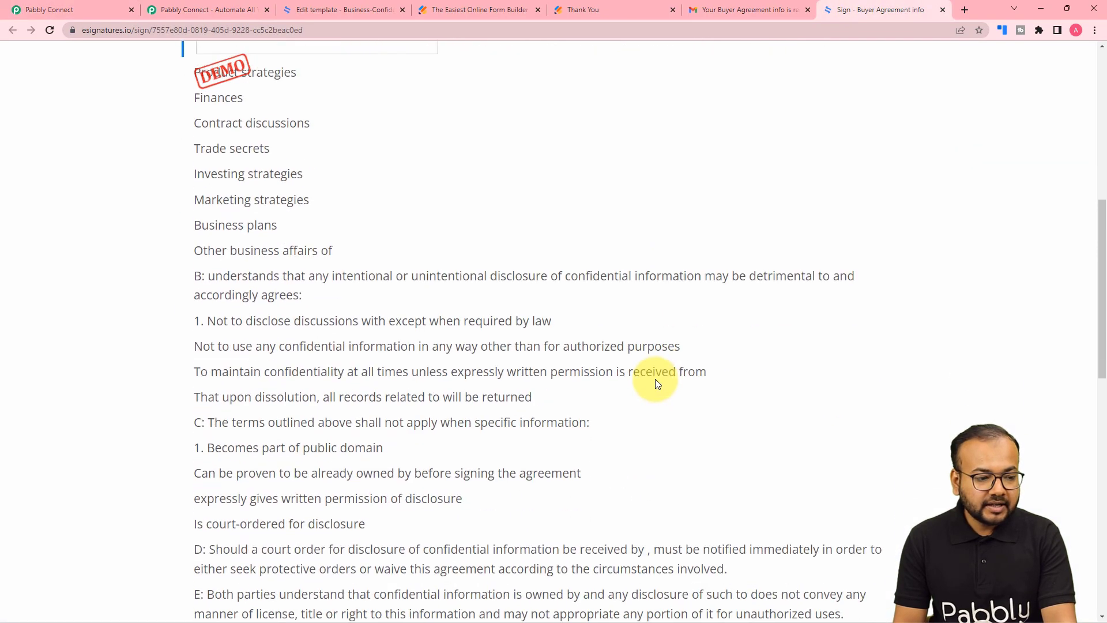
pyautogui.scroll(-8, 661, 388)
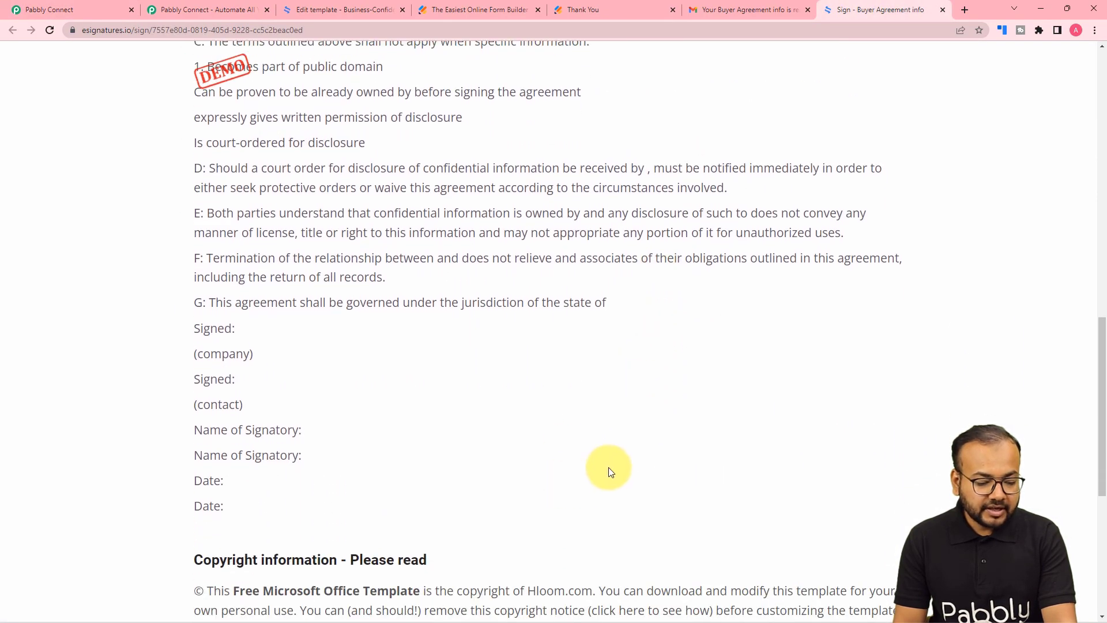
pyautogui.scroll(-4, 614, 431)
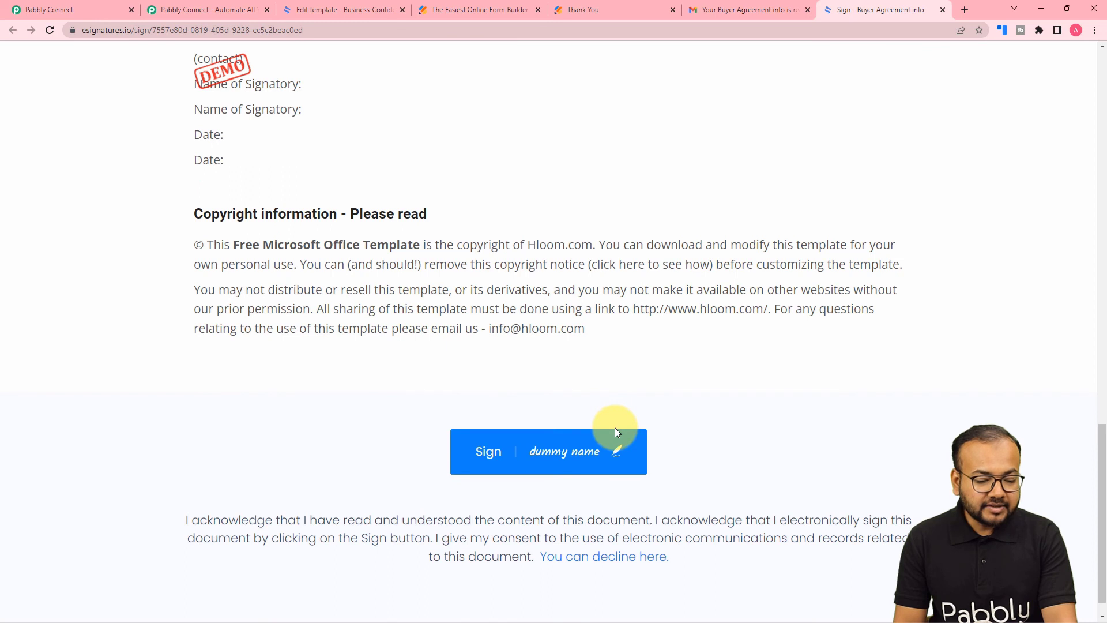
pyautogui.click(514, 465)
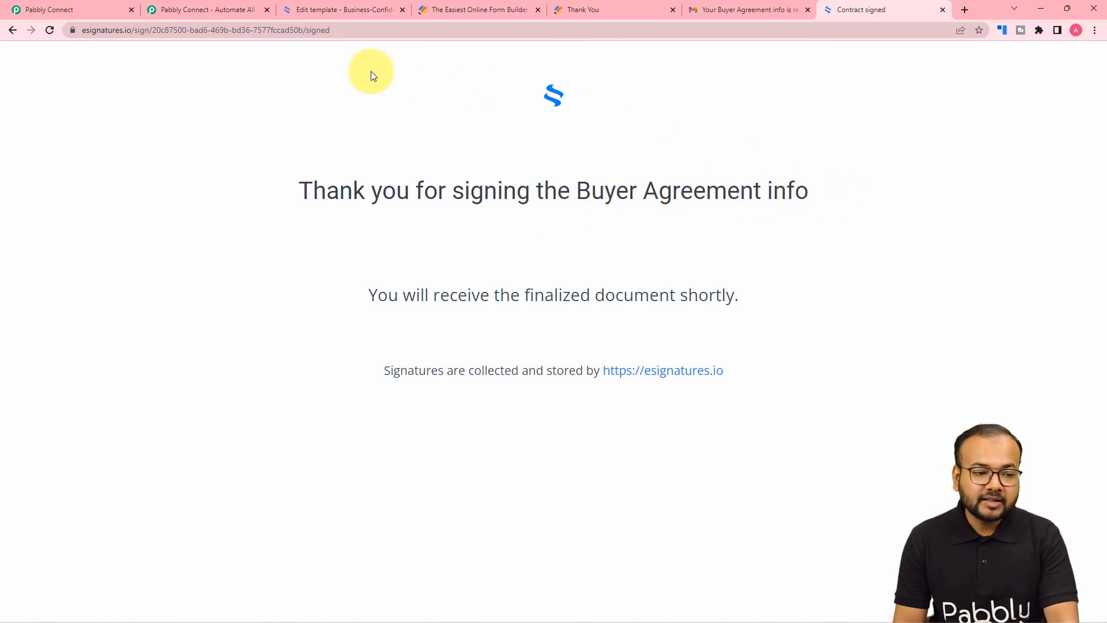
# Return to the Pabbly Connect workflow "Esignatures on Agreements", collapse the eSignatures.io step and review the workflow's sequence of steps.
pyautogui.click(130, 9)
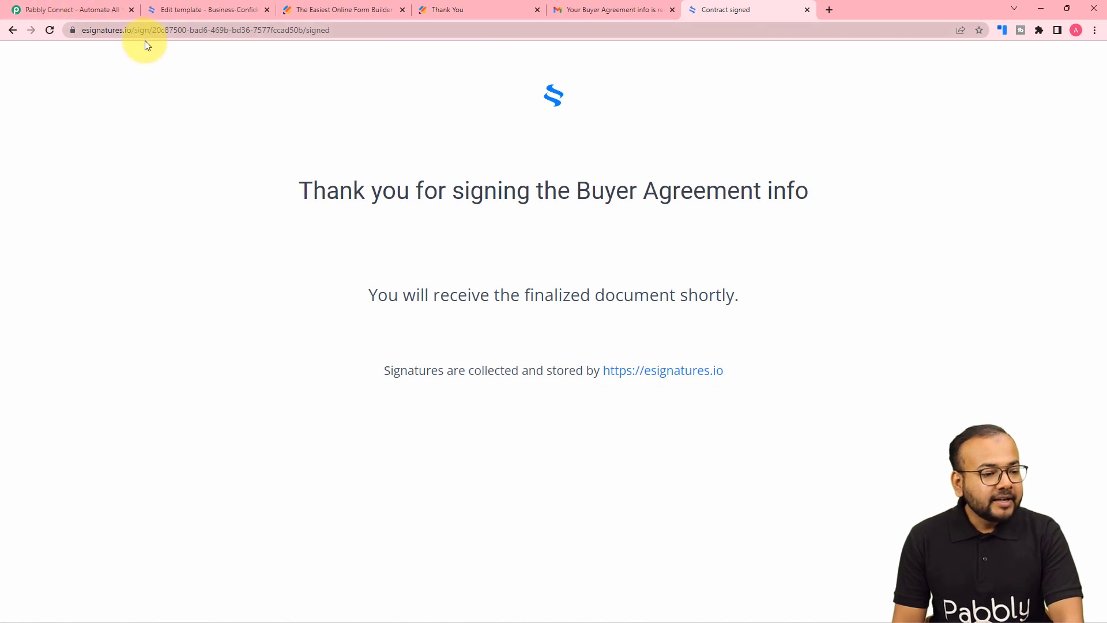
pyautogui.hotkey('ctrl', 'shift', 't')
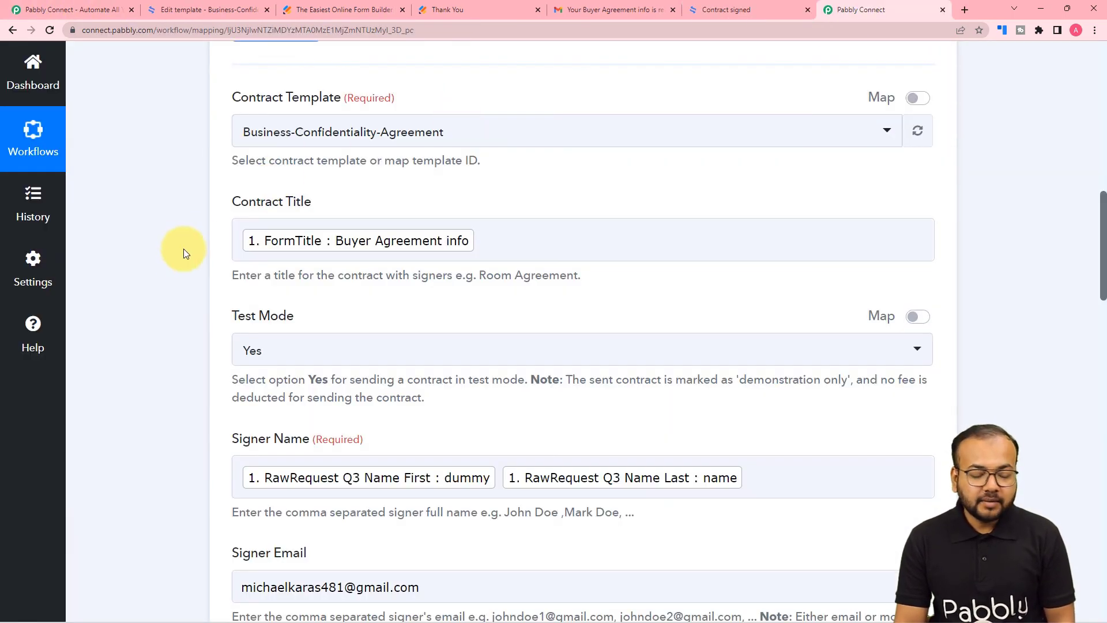
pyautogui.scroll(2, 179, 282)
pyautogui.scroll(6, 175, 281)
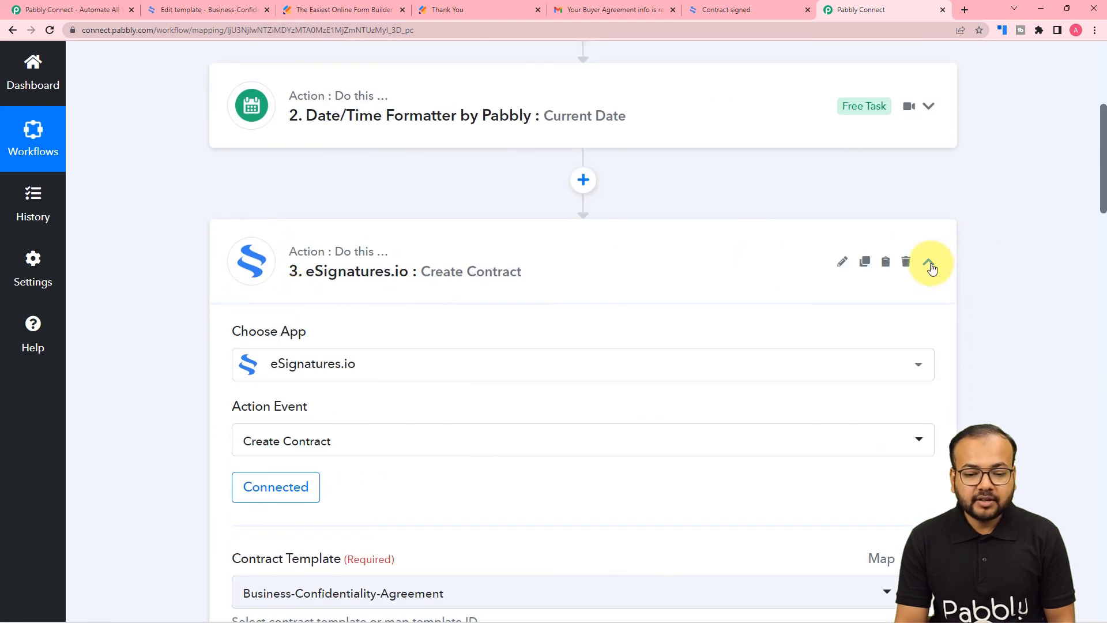
pyautogui.scroll(5, 1029, 245)
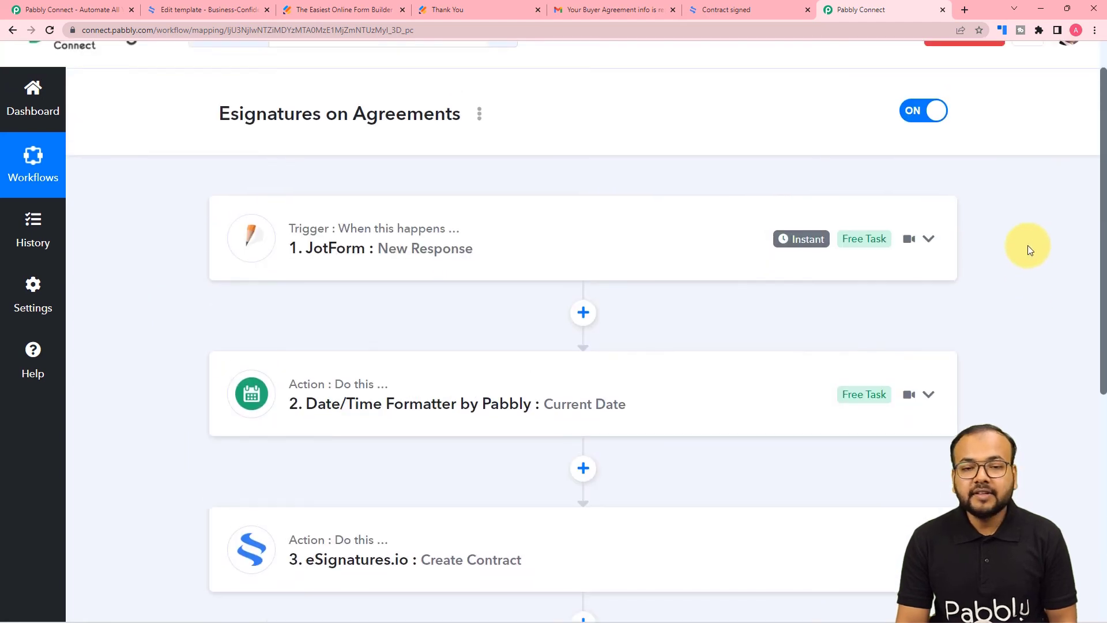